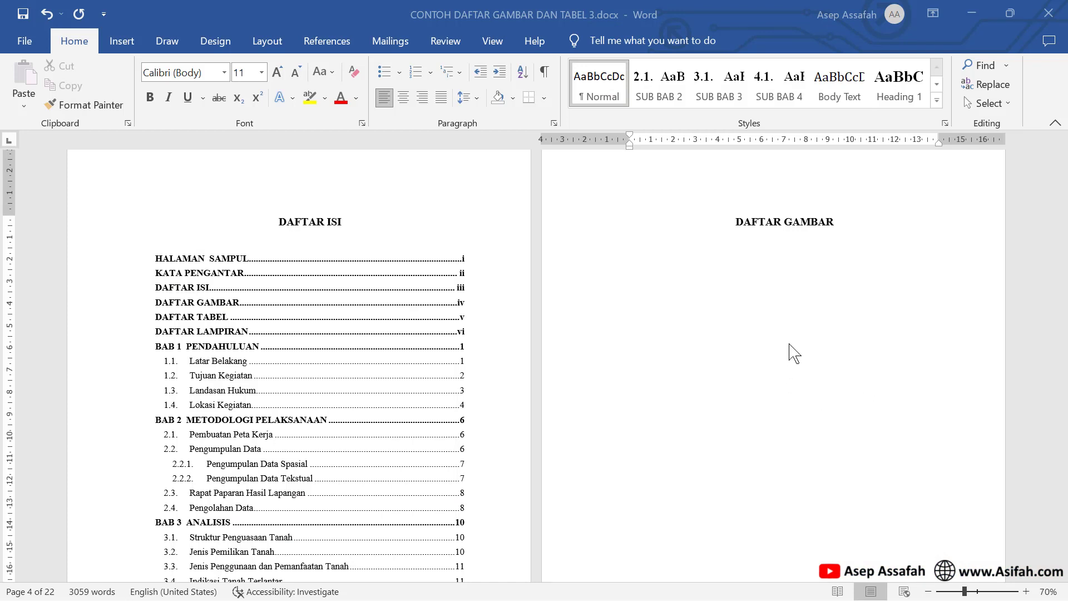
- Scroll past DAFTAR TABEL and DAFTAR LAMPIRAN down to the Gambar 1.1 map in BAB 1
{"action": "scroll", "coordinate": [794, 354], "scroll_direction": "down", "scroll_amount": 4}
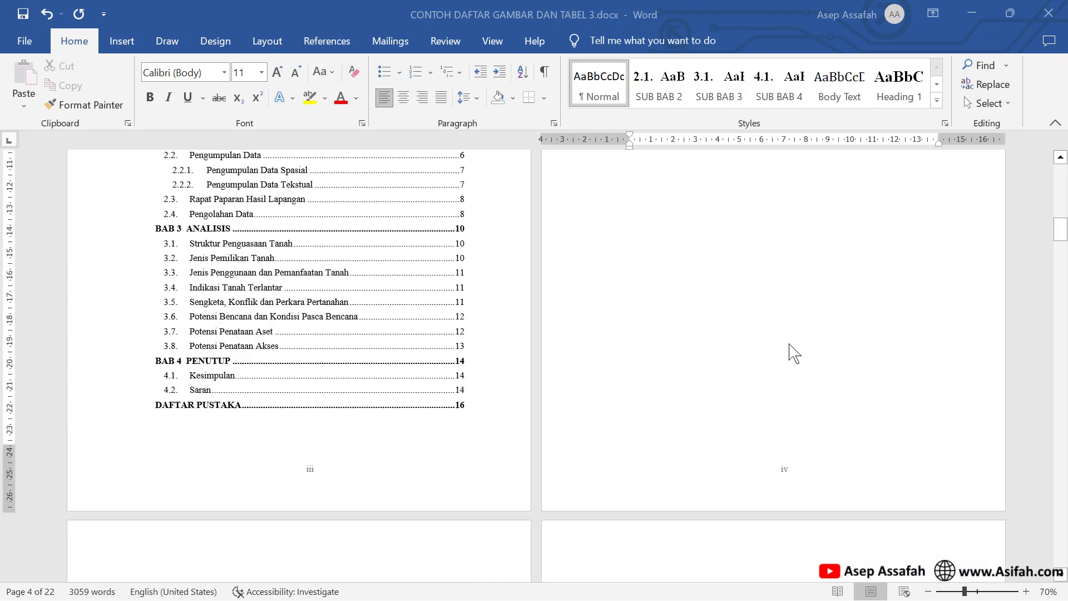
{"action": "scroll", "coordinate": [794, 354], "scroll_direction": "down", "scroll_amount": 2}
{"action": "scroll", "coordinate": [794, 354], "scroll_direction": "down", "scroll_amount": 3}
{"action": "scroll", "coordinate": [794, 354], "scroll_direction": "up", "scroll_amount": 5}
{"action": "scroll", "coordinate": [793, 354], "scroll_direction": "up", "scroll_amount": 4}
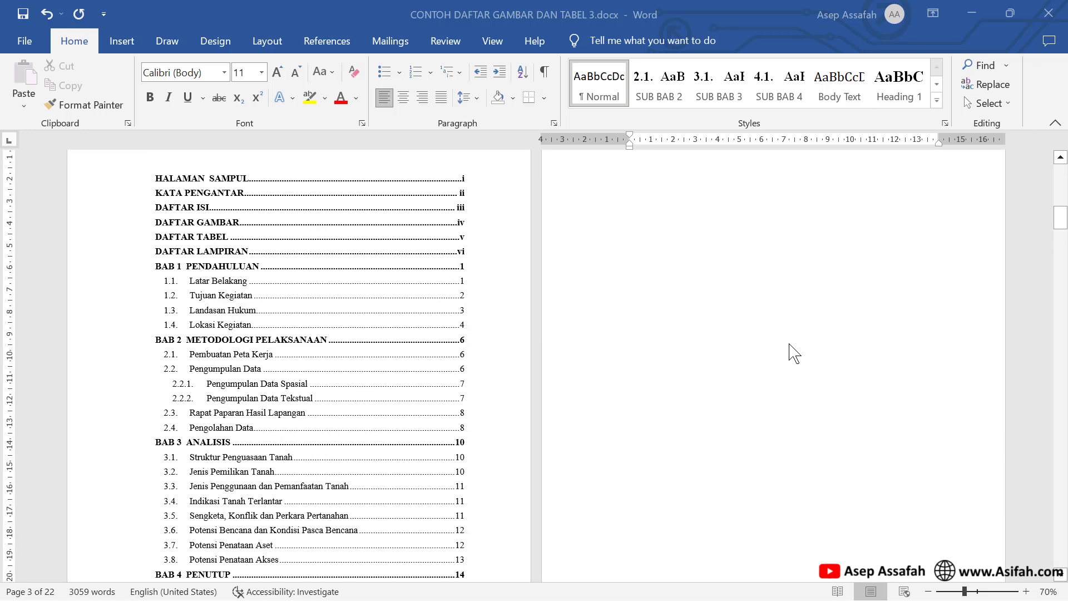
{"action": "scroll", "coordinate": [789, 353], "scroll_direction": "up", "scroll_amount": 1}
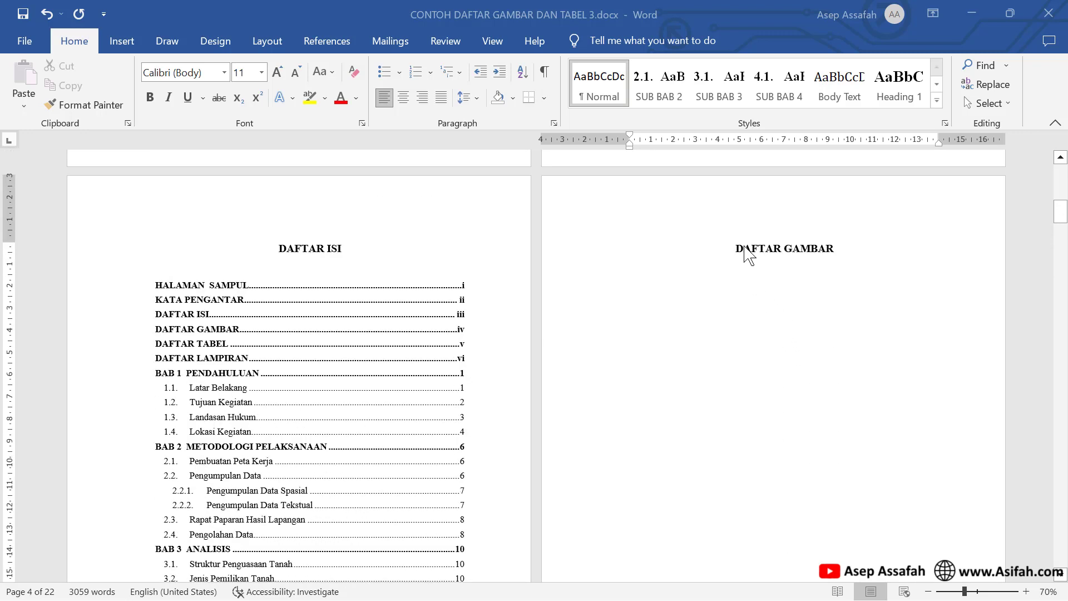
{"action": "scroll", "coordinate": [751, 279], "scroll_direction": "down", "scroll_amount": 1}
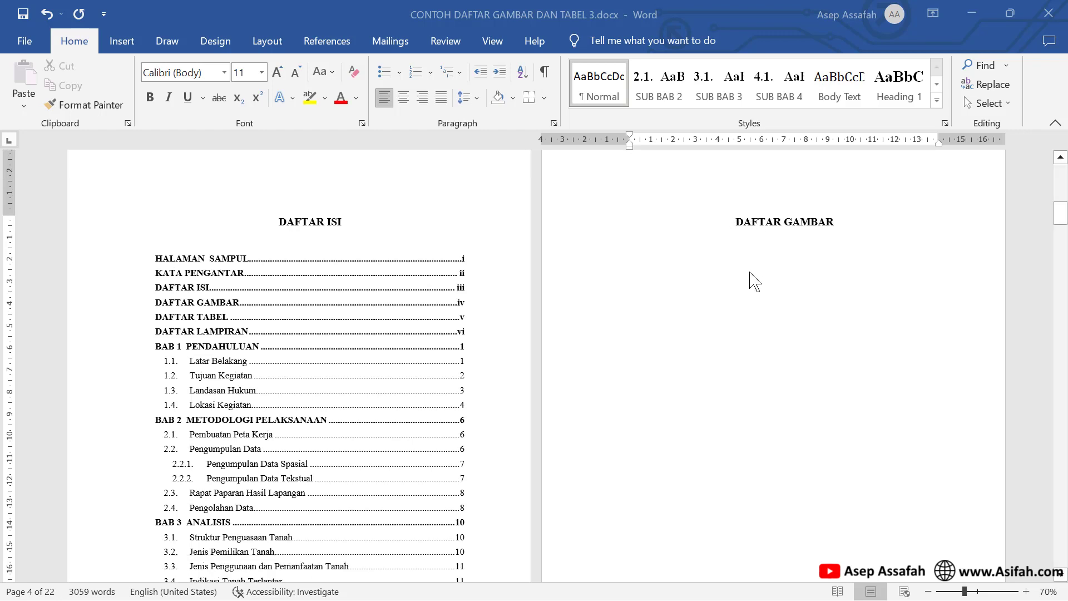
{"action": "scroll", "coordinate": [751, 278], "scroll_direction": "down", "scroll_amount": 5}
{"action": "scroll", "coordinate": [753, 280], "scroll_direction": "up", "scroll_amount": 7}
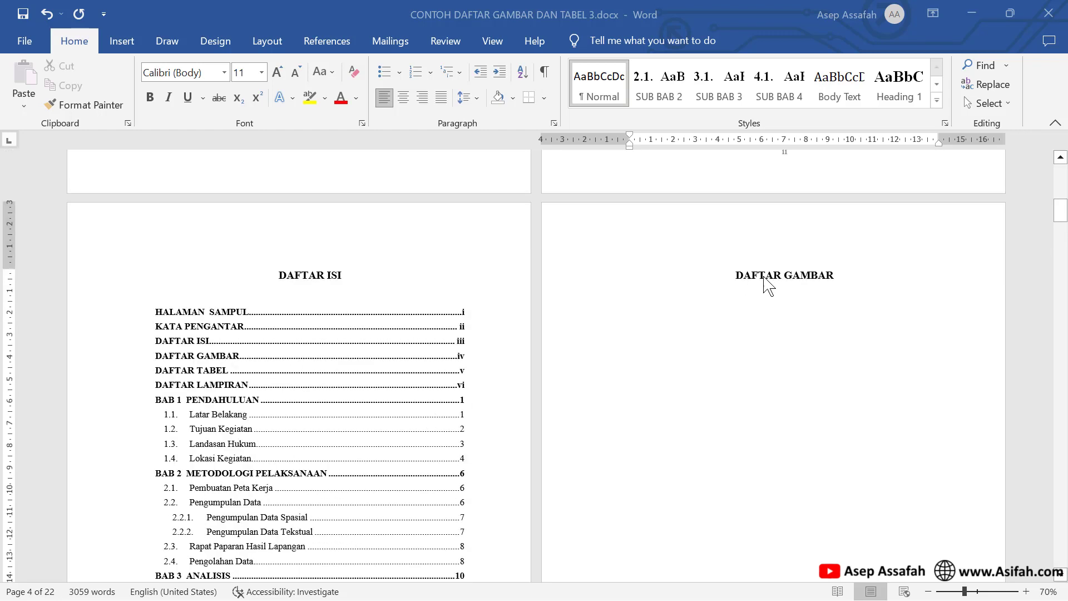
{"action": "scroll", "coordinate": [733, 301], "scroll_direction": "down", "scroll_amount": 1}
{"action": "scroll", "coordinate": [735, 295], "scroll_direction": "down", "scroll_amount": 9}
{"action": "scroll", "coordinate": [740, 295], "scroll_direction": "down", "scroll_amount": 3}
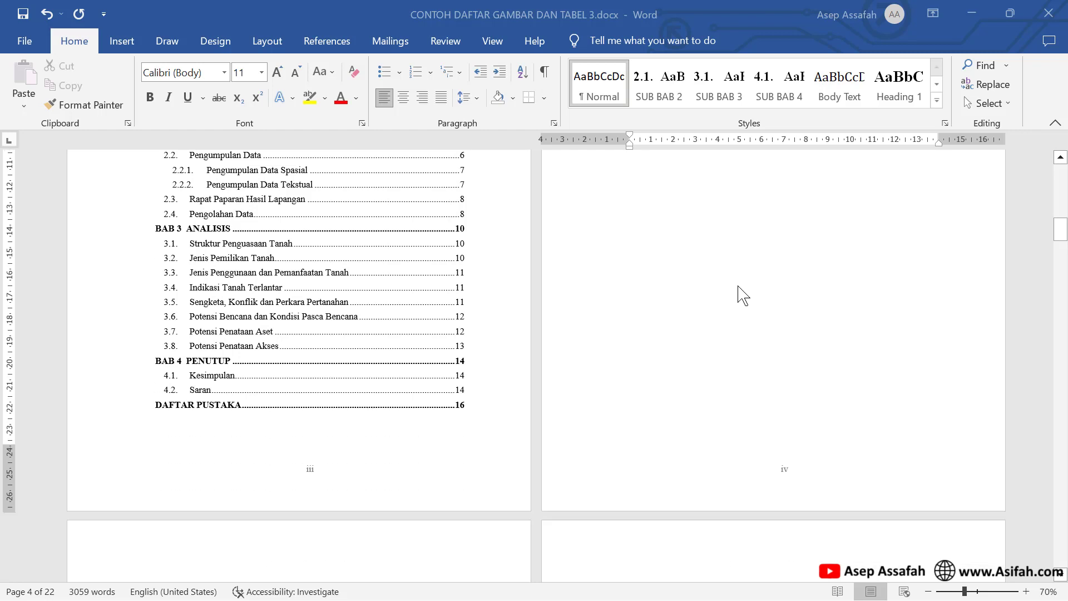
{"action": "scroll", "coordinate": [742, 293], "scroll_direction": "up", "scroll_amount": 6}
{"action": "scroll", "coordinate": [741, 293], "scroll_direction": "down", "scroll_amount": 5}
{"action": "scroll", "coordinate": [742, 293], "scroll_direction": "down", "scroll_amount": 12}
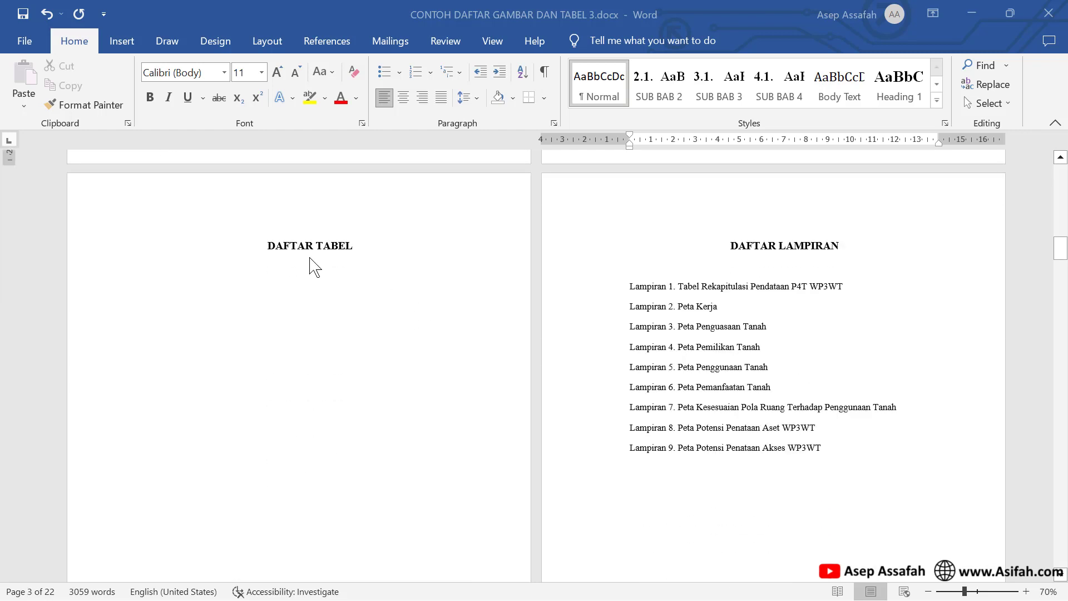
{"action": "scroll", "coordinate": [310, 261], "scroll_direction": "down", "scroll_amount": 6}
{"action": "scroll", "coordinate": [310, 262], "scroll_direction": "up", "scroll_amount": 2}
{"action": "scroll", "coordinate": [334, 267], "scroll_direction": "up", "scroll_amount": 5}
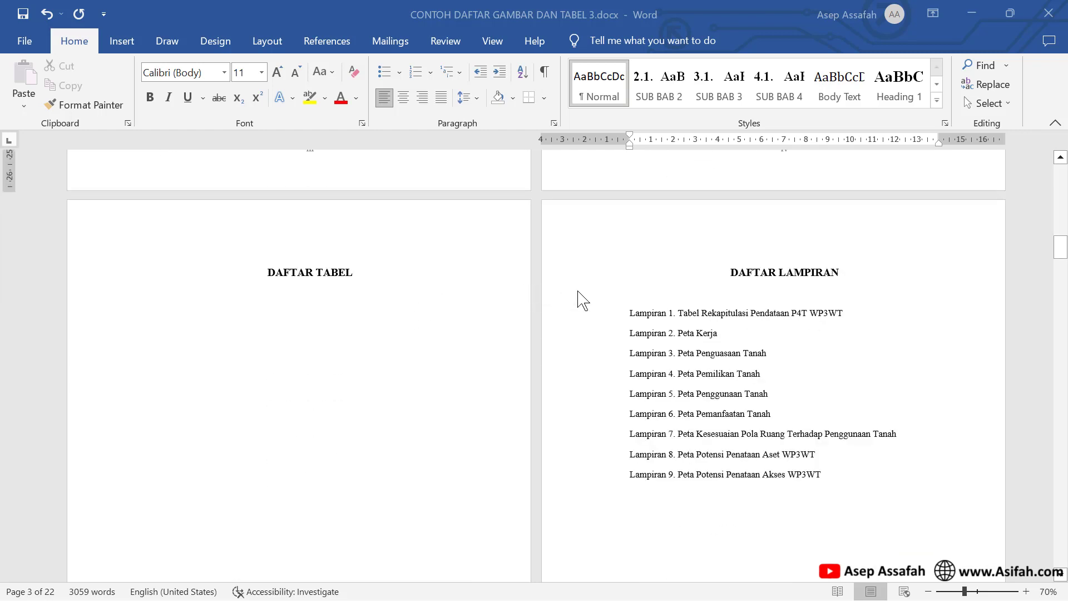
{"action": "scroll", "coordinate": [577, 299], "scroll_direction": "down", "scroll_amount": 6}
{"action": "scroll", "coordinate": [578, 298], "scroll_direction": "down", "scroll_amount": 5}
{"action": "scroll", "coordinate": [579, 301], "scroll_direction": "down", "scroll_amount": 6}
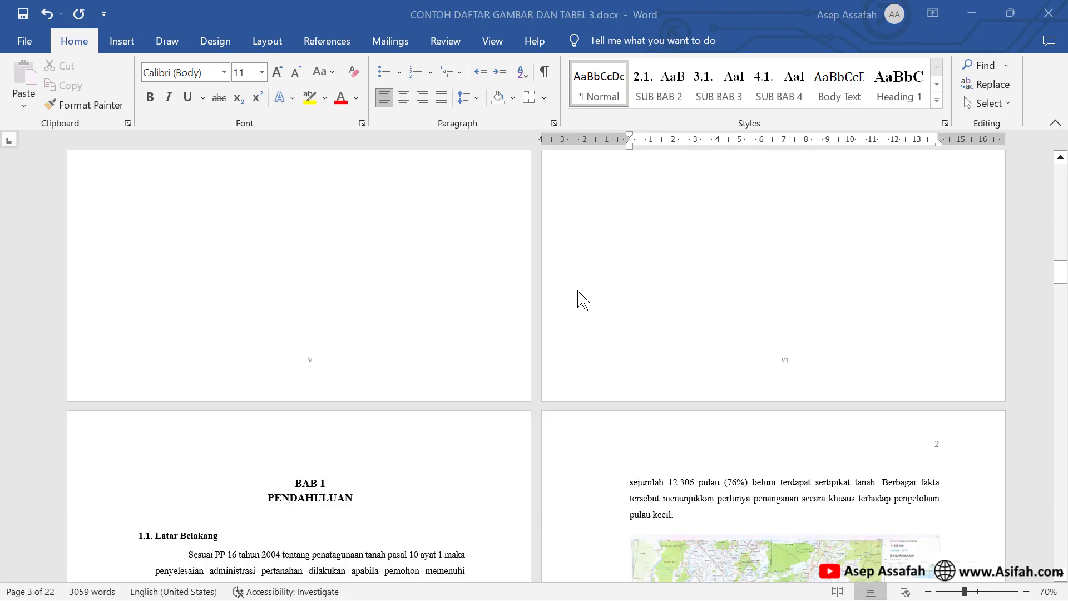
{"action": "scroll", "coordinate": [579, 300], "scroll_direction": "down", "scroll_amount": 5}
{"action": "scroll", "coordinate": [512, 299], "scroll_direction": "down", "scroll_amount": 5}
{"action": "scroll", "coordinate": [512, 299], "scroll_direction": "down", "scroll_amount": 10}
{"action": "scroll", "coordinate": [514, 300], "scroll_direction": "up", "scroll_amount": 8}
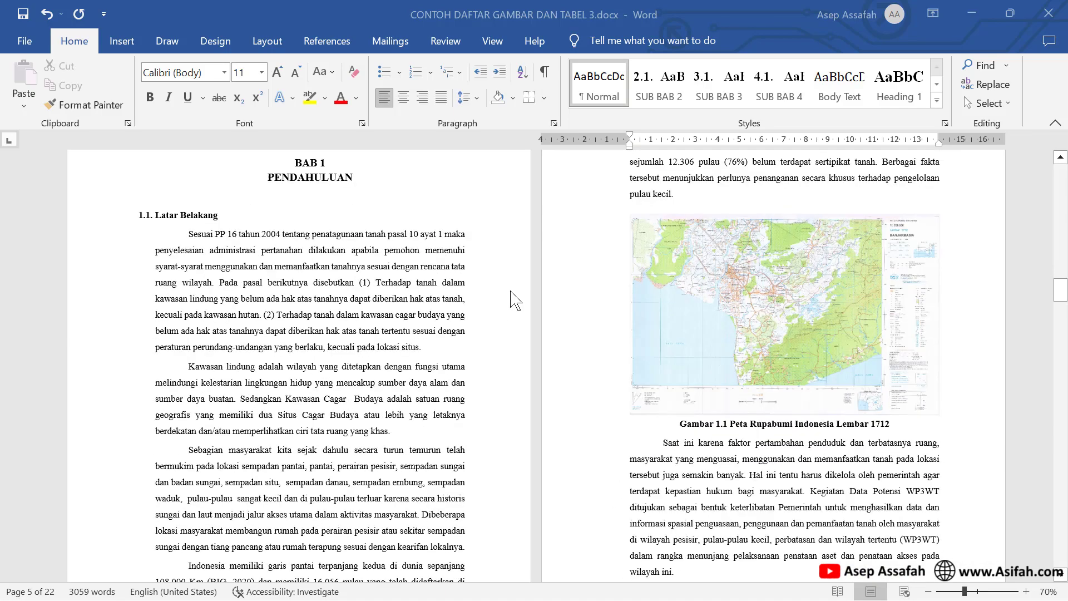
{"action": "scroll", "coordinate": [557, 303], "scroll_direction": "up", "scroll_amount": 2}
{"action": "scroll", "coordinate": [573, 306], "scroll_direction": "down", "scroll_amount": 2}
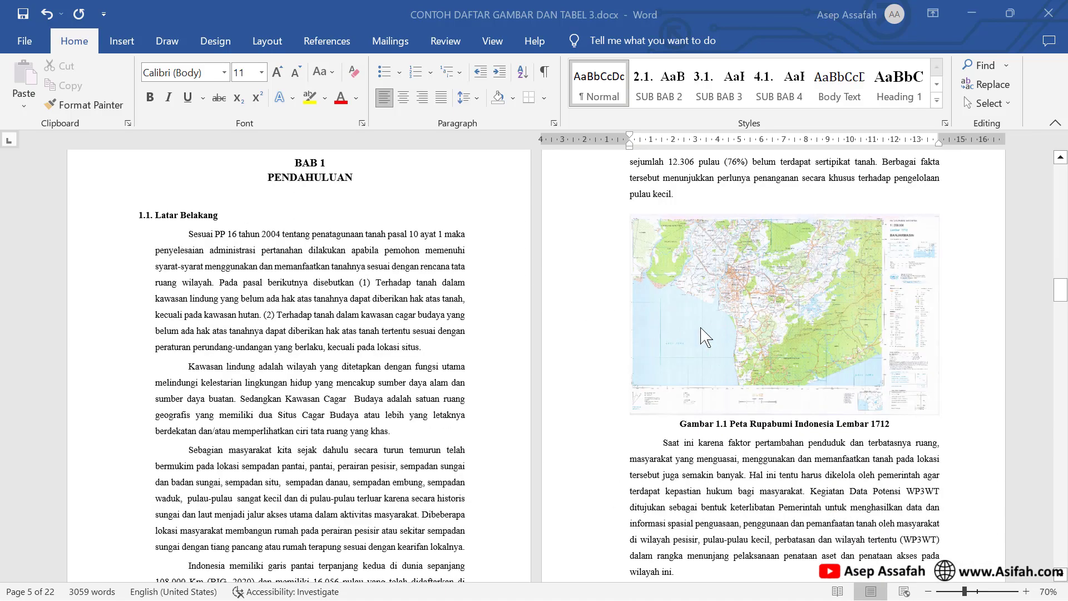
- Select the map picture and zoom the page to 100%
{"action": "left_click", "coordinate": [792, 332]}
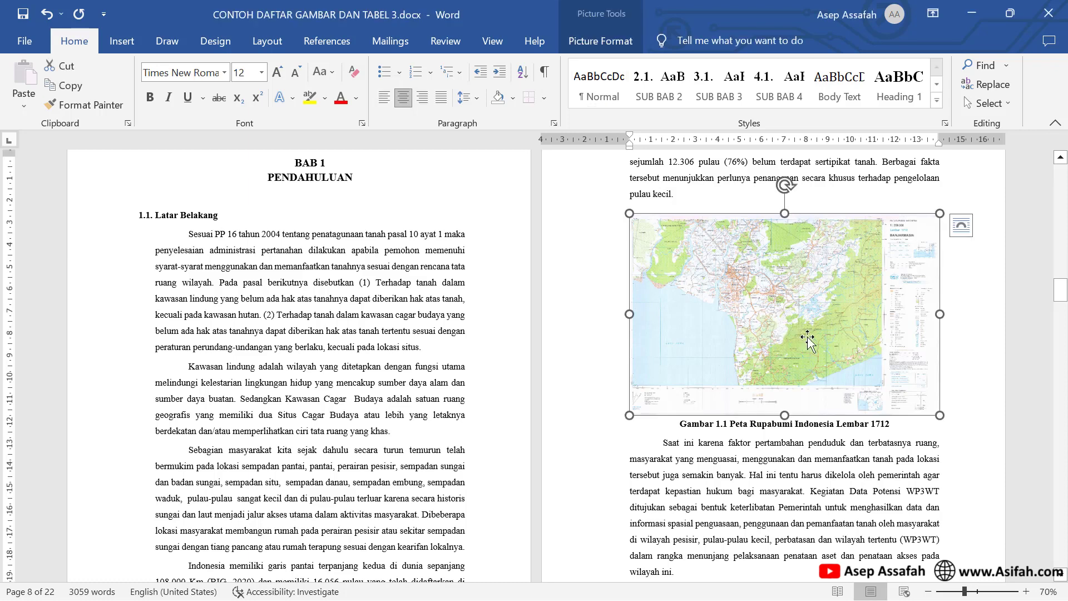
{"action": "left_click", "coordinate": [1025, 591]}
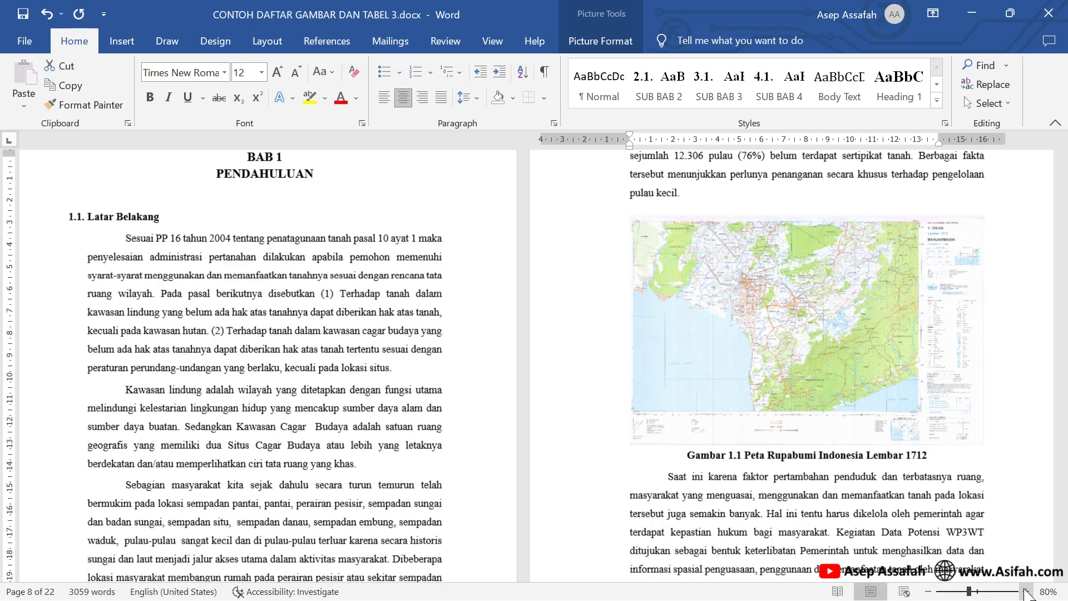
{"action": "left_click", "coordinate": [1026, 591]}
{"action": "left_click", "coordinate": [1025, 592]}
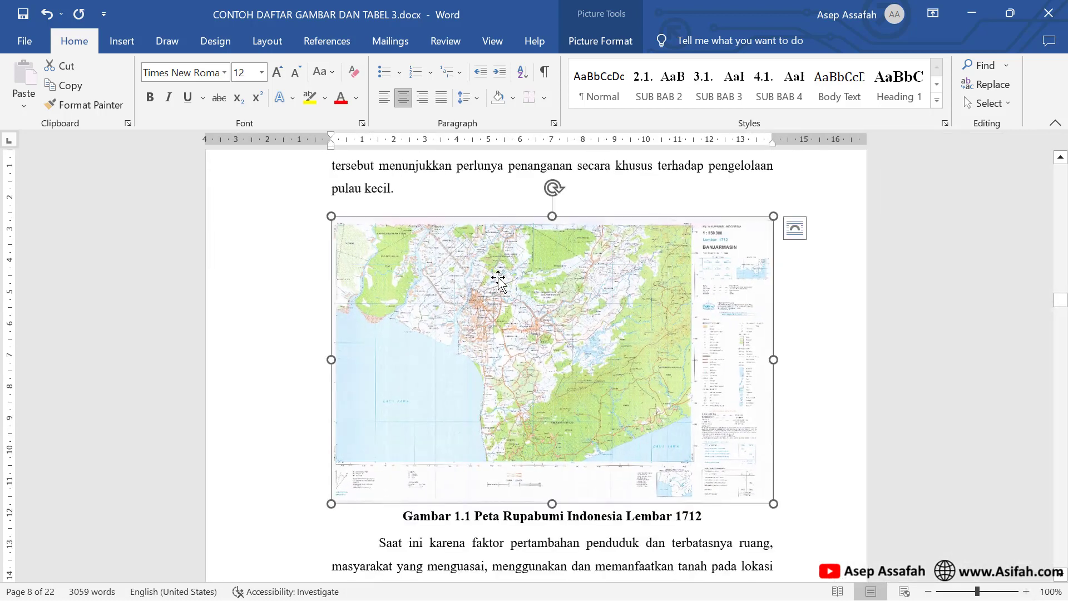
- Create a new caption label 'Gambar 1.' for the map picture
{"action": "right_click", "coordinate": [466, 272]}
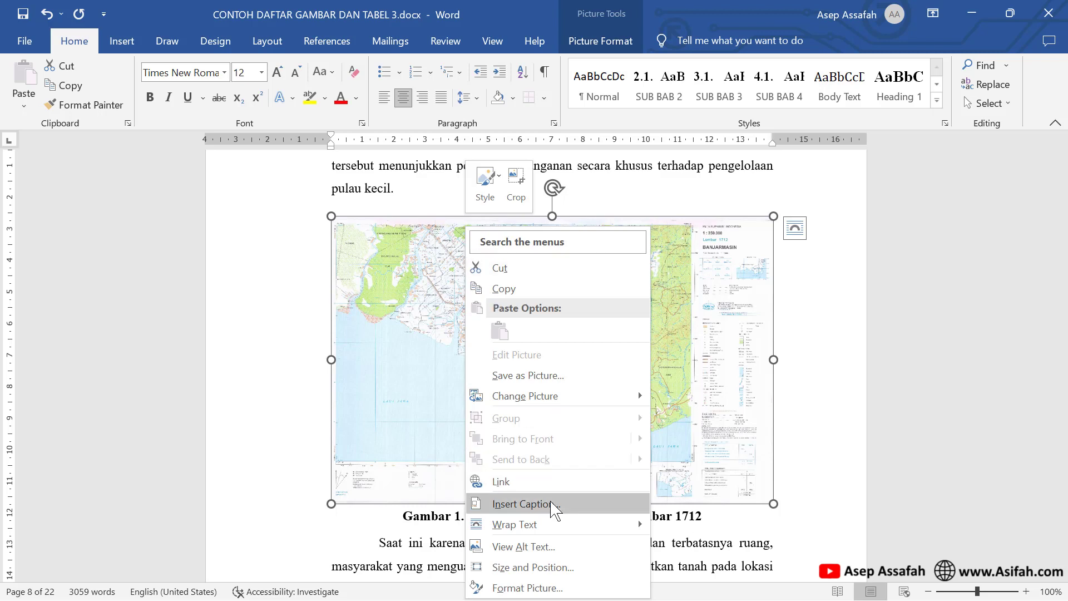
{"action": "left_click", "coordinate": [565, 505]}
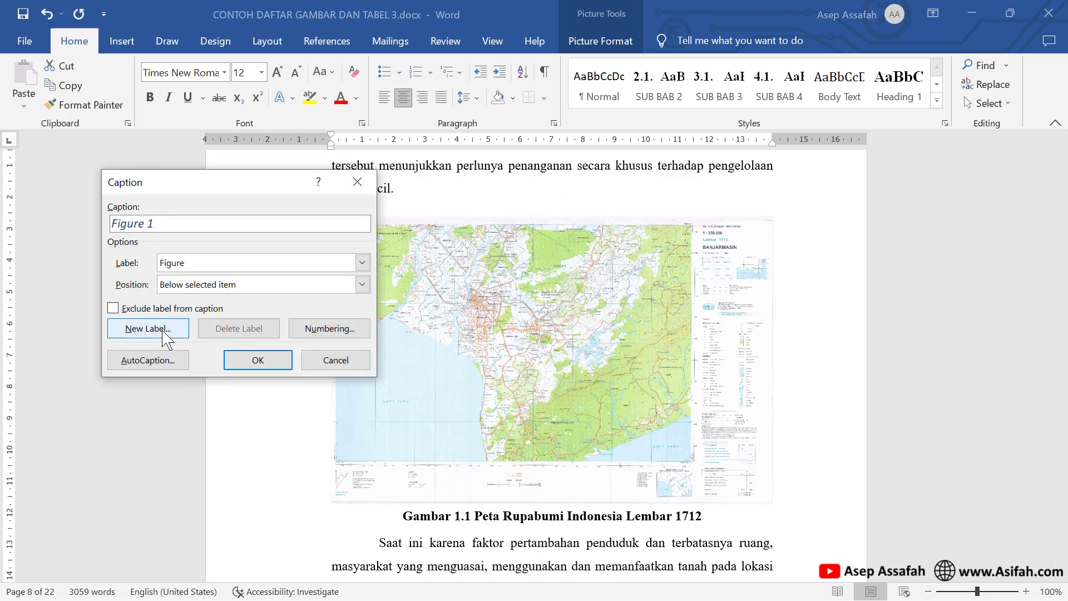
{"action": "left_click", "coordinate": [163, 329]}
{"action": "type", "text": "Gambar 1."}
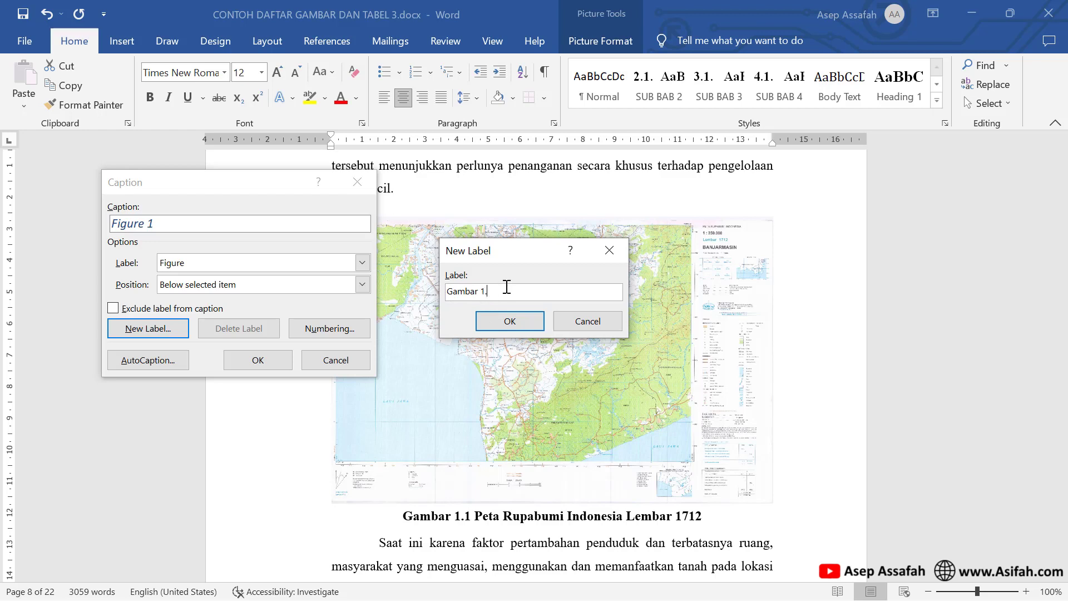
{"action": "left_click", "coordinate": [510, 321]}
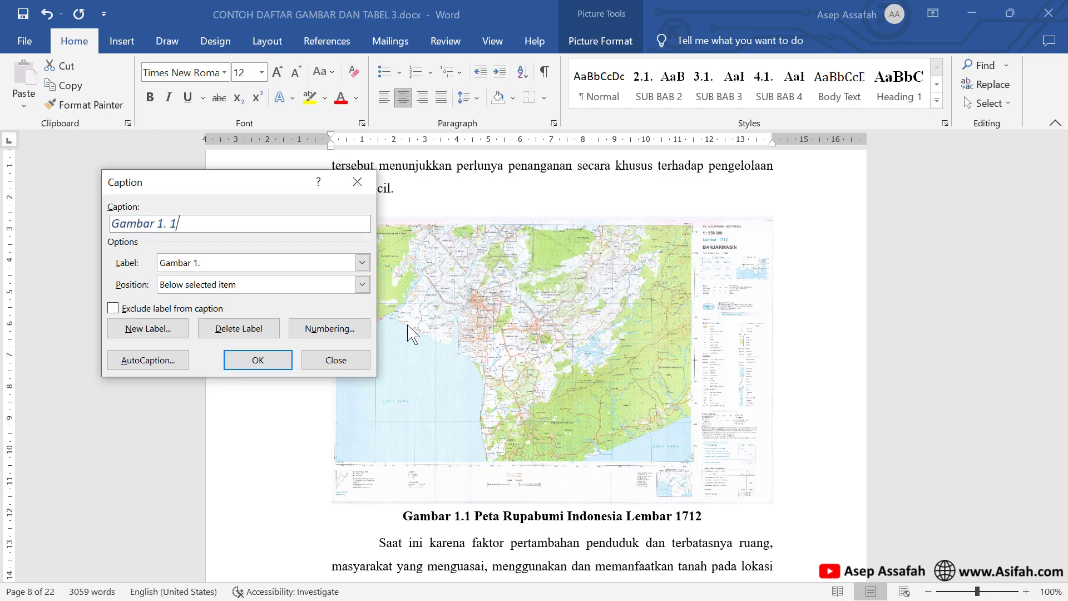
- Insert the Gambar 1. 1 caption, then update the Caption style to match the old bold caption line
{"action": "left_click", "coordinate": [257, 359]}
{"action": "scroll", "coordinate": [251, 369], "scroll_direction": "down", "scroll_amount": 3}
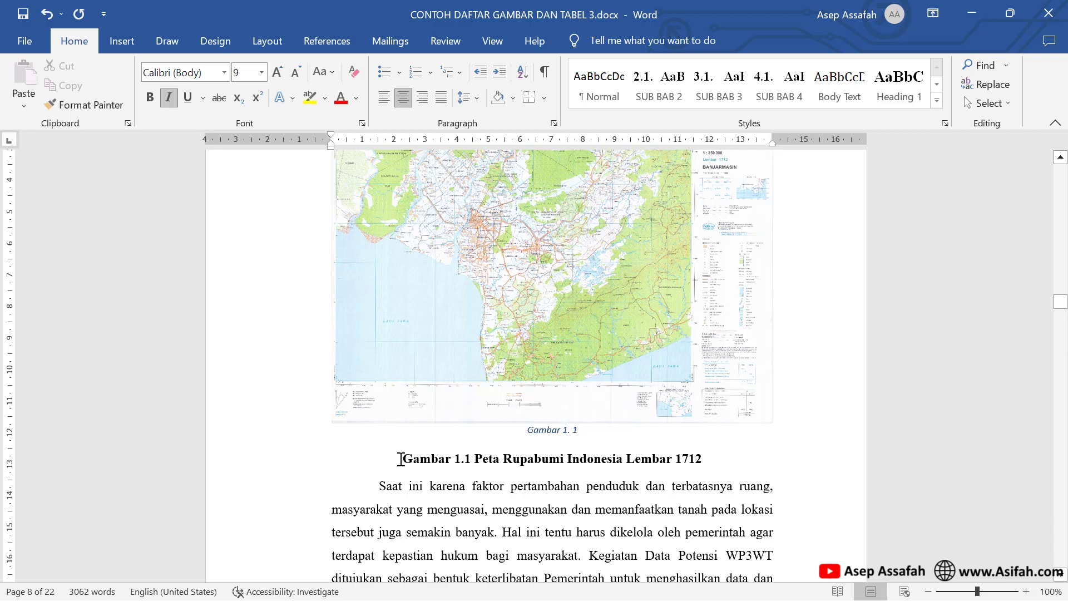
{"action": "left_click_drag", "start_coordinate": [415, 457], "coordinate": [702, 460]}
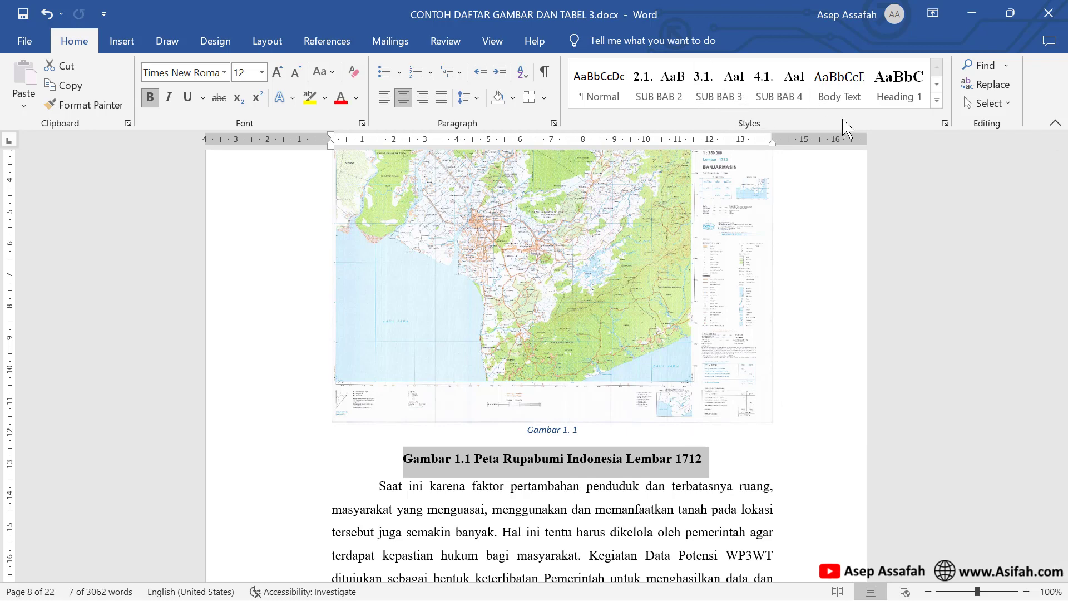
{"action": "left_click", "coordinate": [938, 101]}
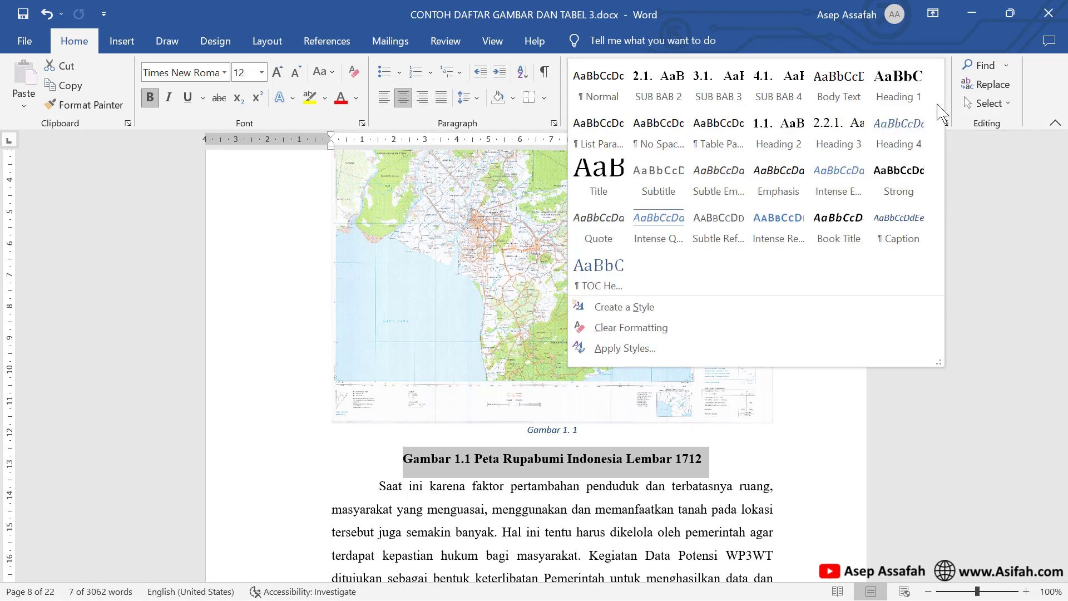
{"action": "right_click", "coordinate": [893, 228]}
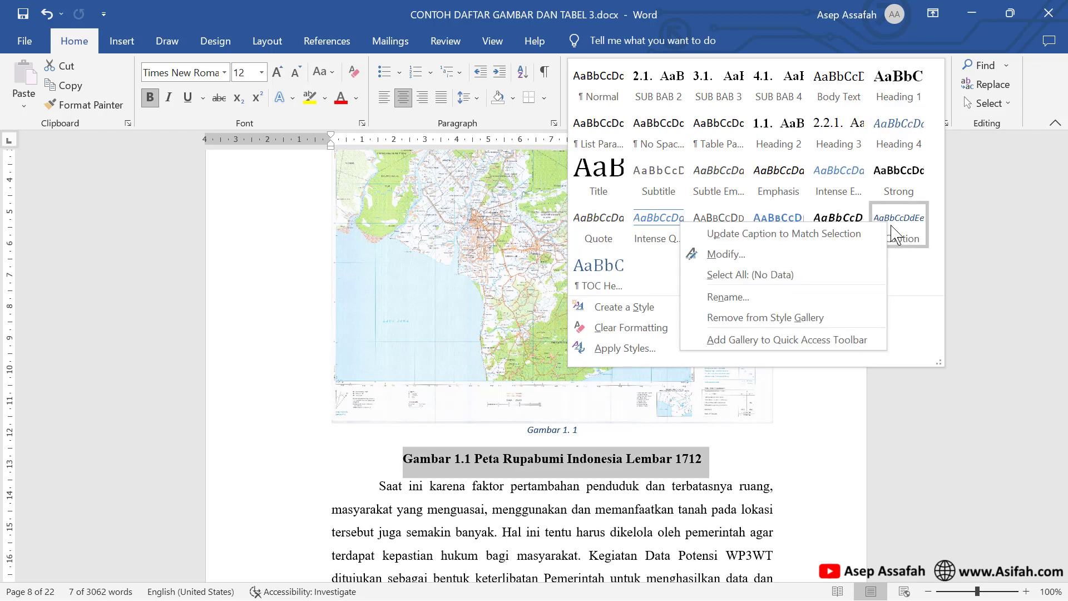
{"action": "left_click", "coordinate": [834, 234]}
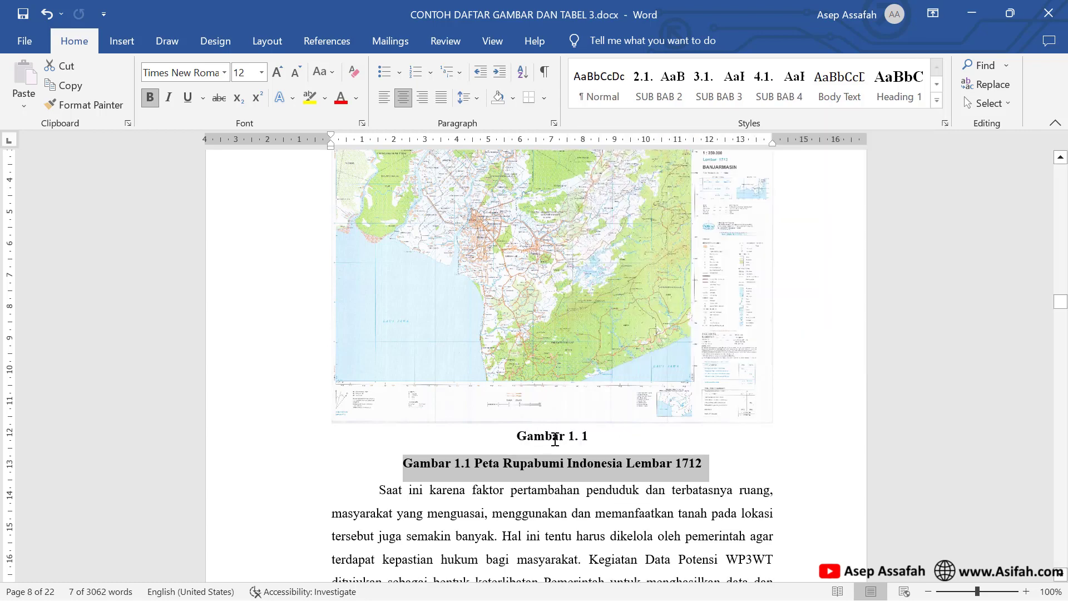
- Complete the caption as 'Gambar 1.1 Peta Rupabumi Indonesia Lembar 1712' and delete the old duplicate line
{"action": "left_click", "coordinate": [482, 464]}
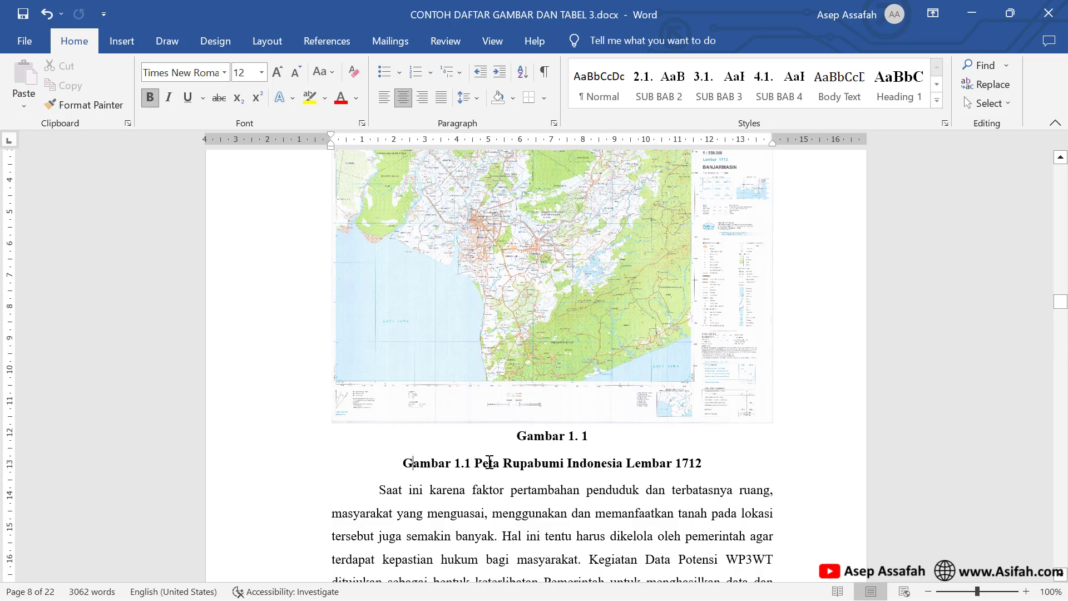
{"action": "left_click_drag", "start_coordinate": [475, 463], "coordinate": [701, 463]}
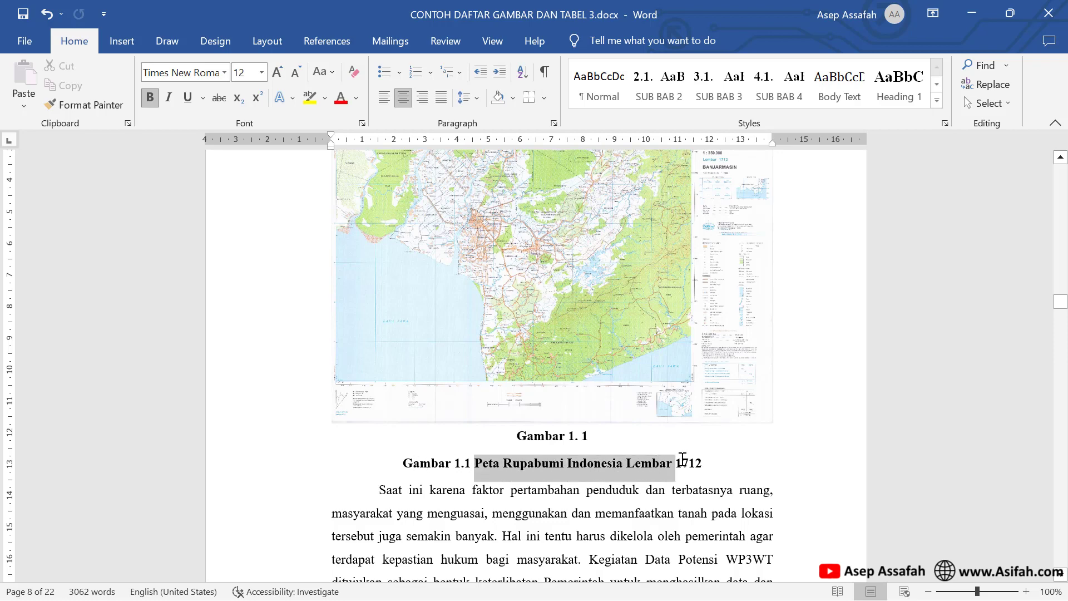
{"action": "right_click", "coordinate": [666, 475]}
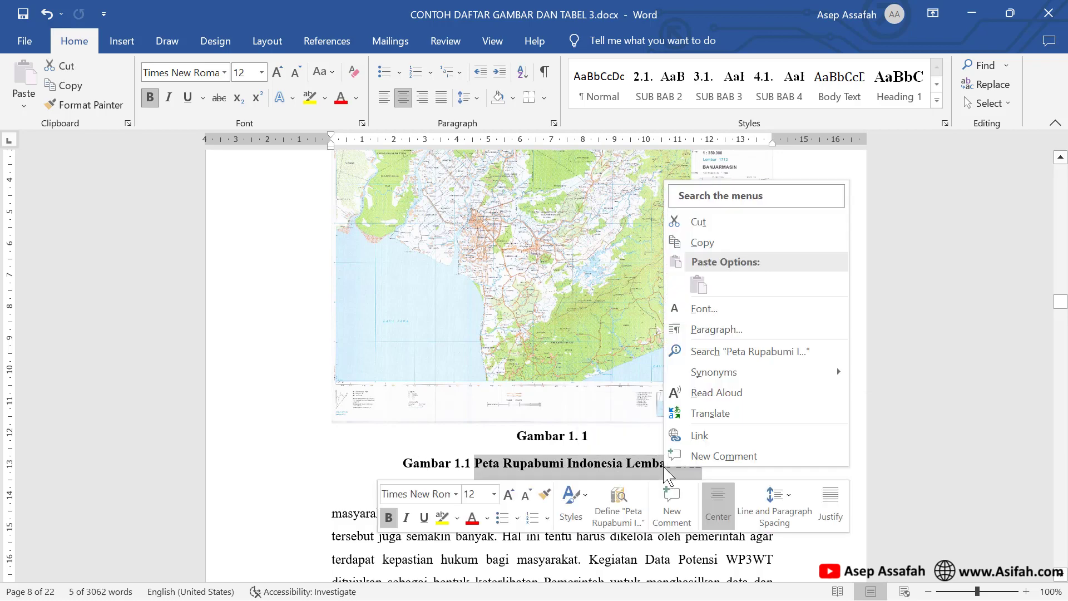
{"action": "left_click", "coordinate": [702, 242]}
{"action": "left_click", "coordinate": [592, 435]}
{"action": "right_click", "coordinate": [592, 436]}
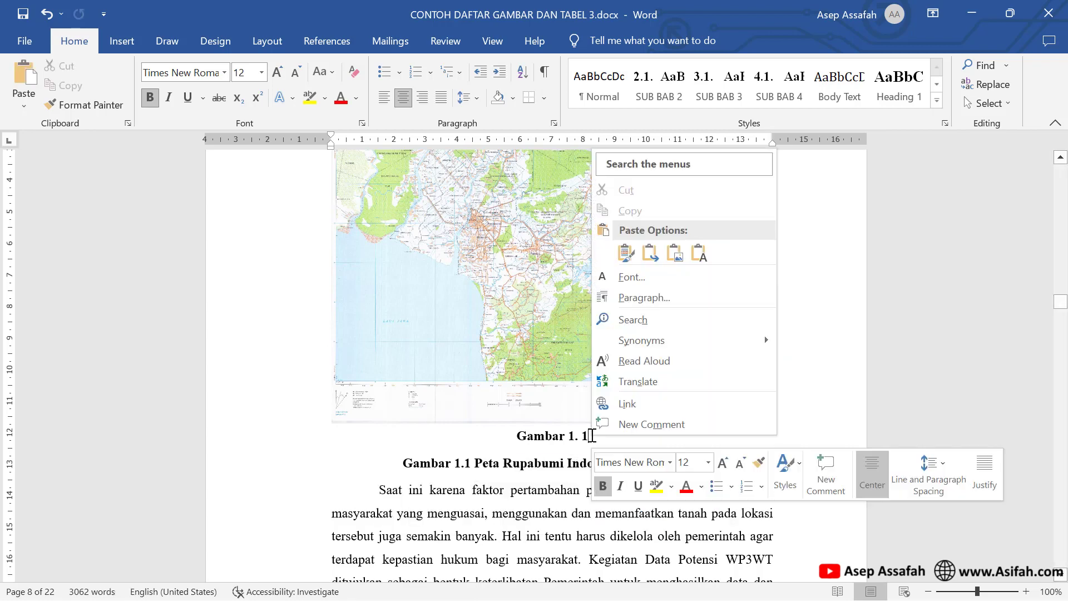
{"action": "left_click", "coordinate": [630, 262]}
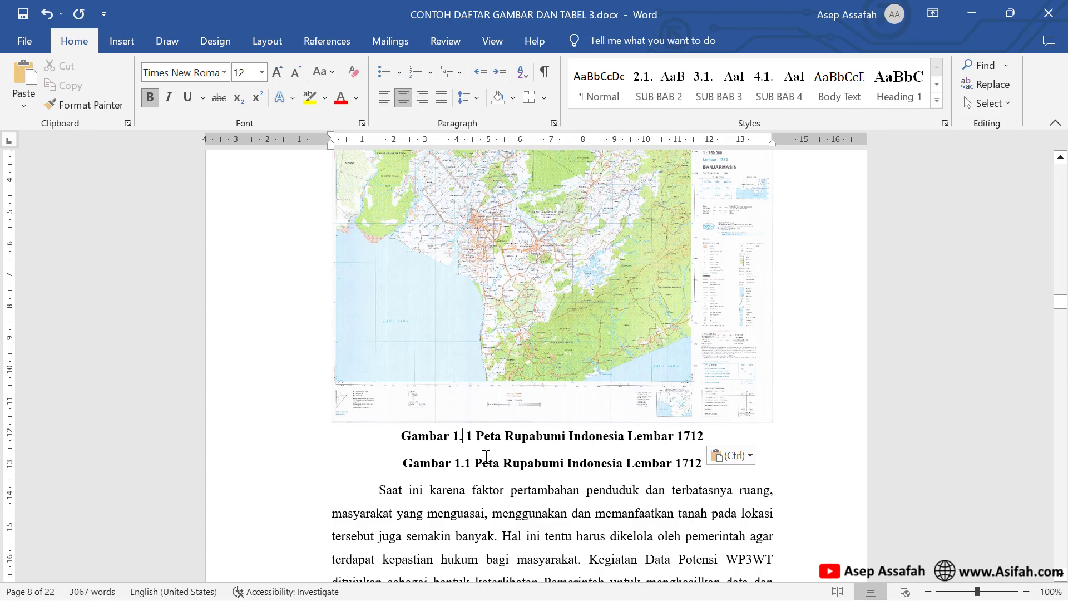
{"action": "key", "text": "Delete"}
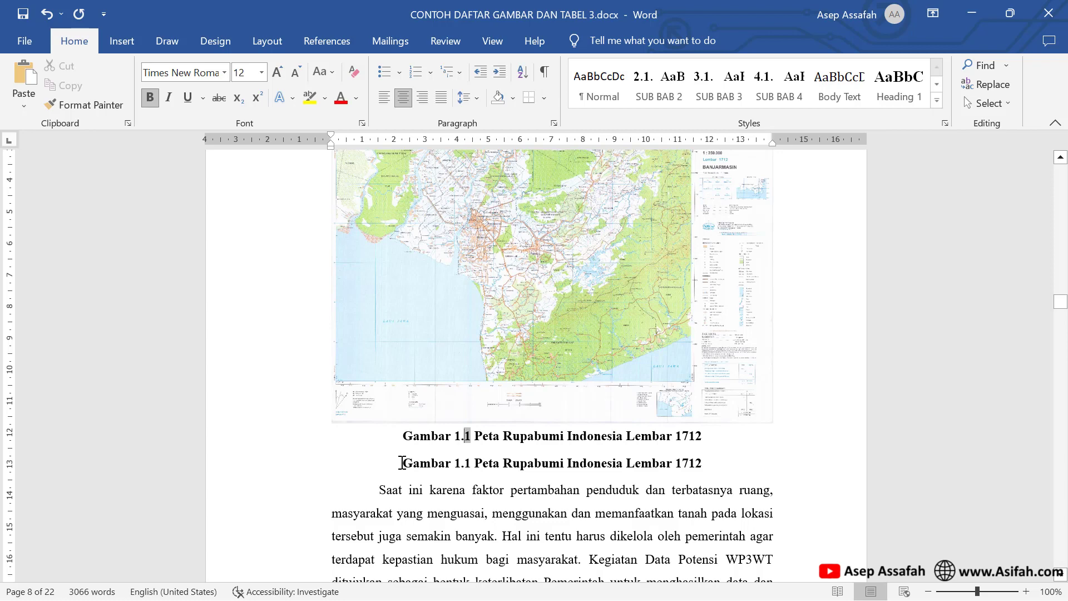
{"action": "left_click_drag", "start_coordinate": [430, 462], "coordinate": [690, 464]}
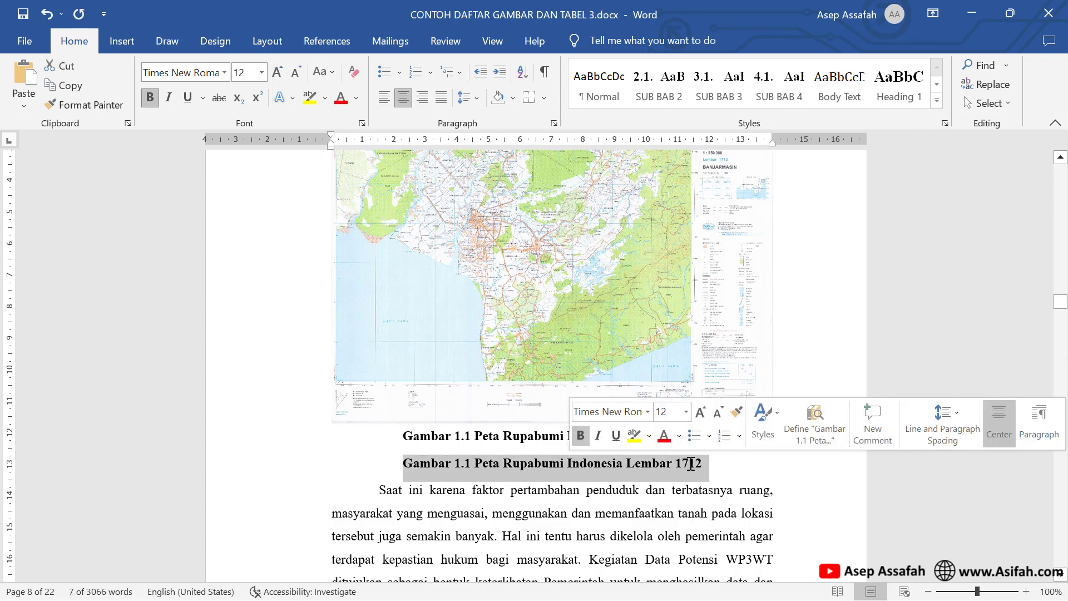
{"action": "key", "text": "Delete"}
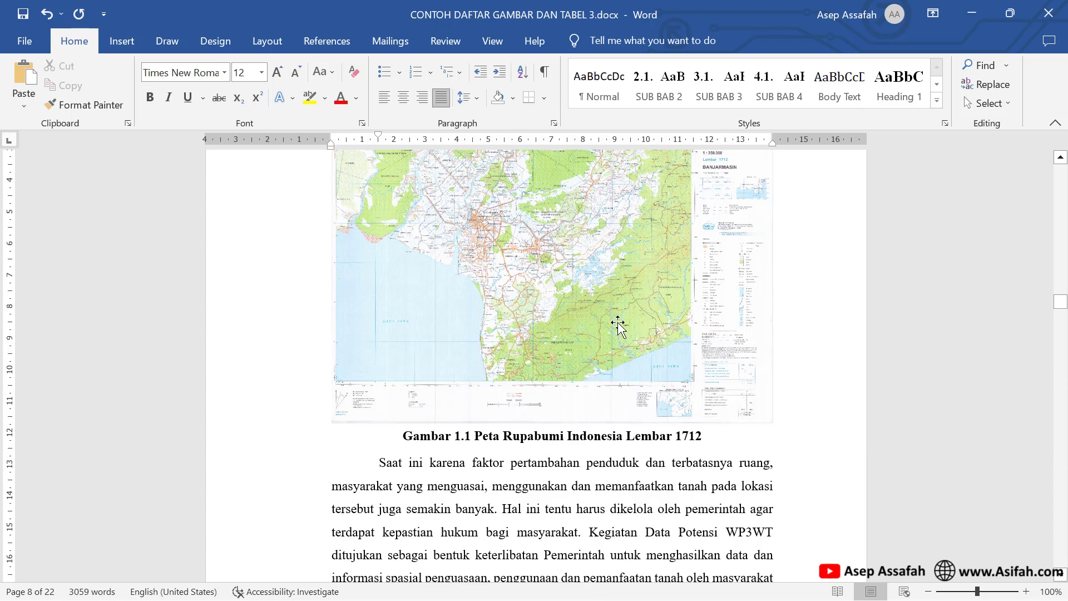
- Insert an automatic 'Gambar 1. 2' caption below the Pulau Bromo picture
{"action": "scroll", "coordinate": [638, 328], "scroll_direction": "down", "scroll_amount": 5}
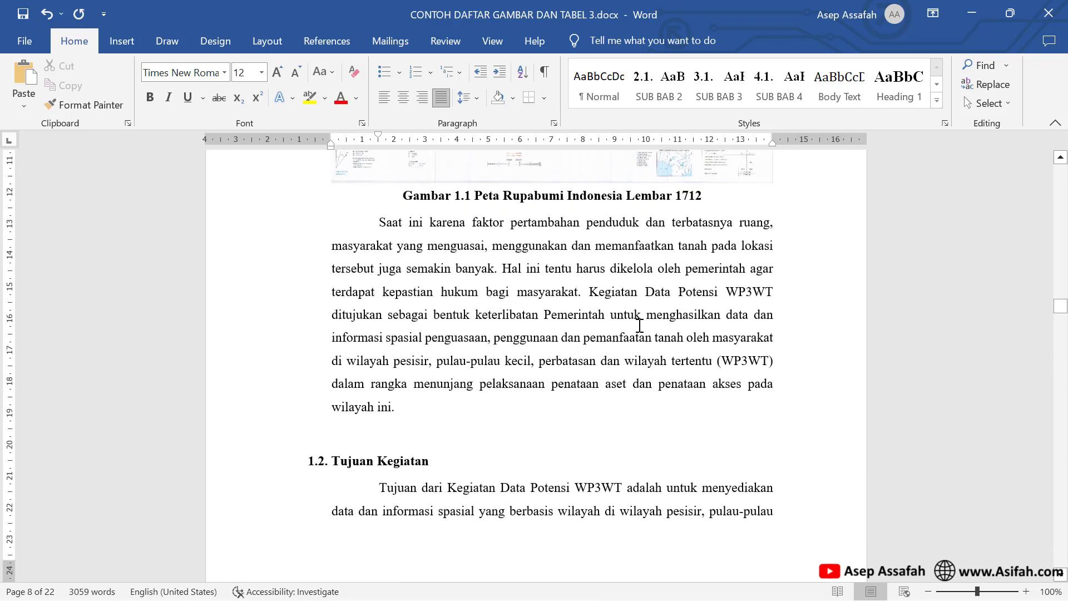
{"action": "scroll", "coordinate": [639, 327], "scroll_direction": "down", "scroll_amount": 5}
{"action": "scroll", "coordinate": [640, 326], "scroll_direction": "down", "scroll_amount": 5}
{"action": "scroll", "coordinate": [640, 325], "scroll_direction": "down", "scroll_amount": 5}
{"action": "scroll", "coordinate": [640, 326], "scroll_direction": "down", "scroll_amount": 5}
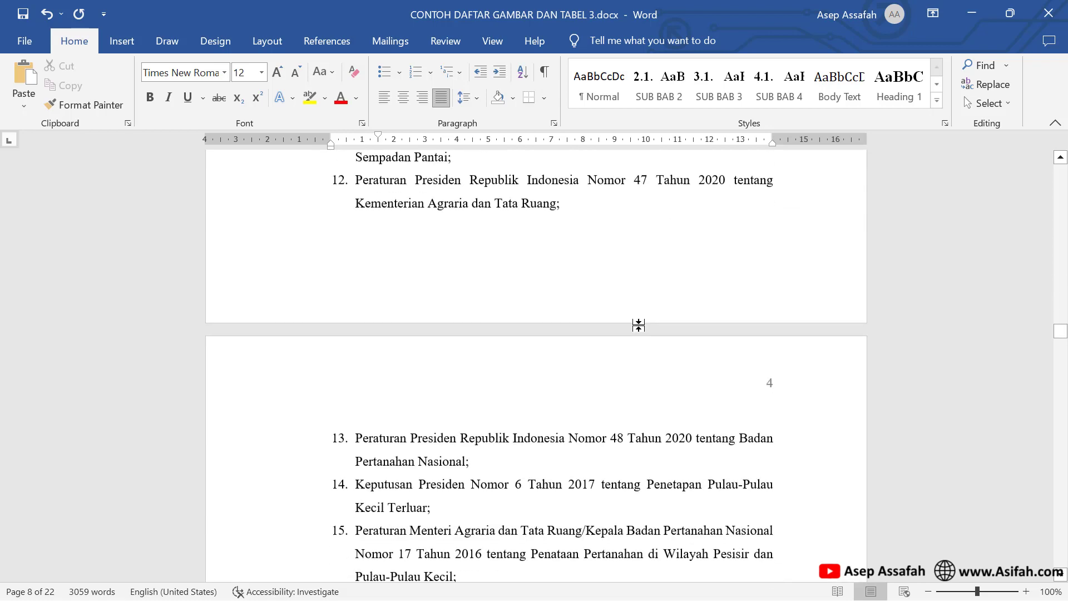
{"action": "scroll", "coordinate": [640, 326], "scroll_direction": "down", "scroll_amount": 5}
{"action": "scroll", "coordinate": [640, 326], "scroll_direction": "down", "scroll_amount": 5}
{"action": "scroll", "coordinate": [640, 325], "scroll_direction": "down", "scroll_amount": 5}
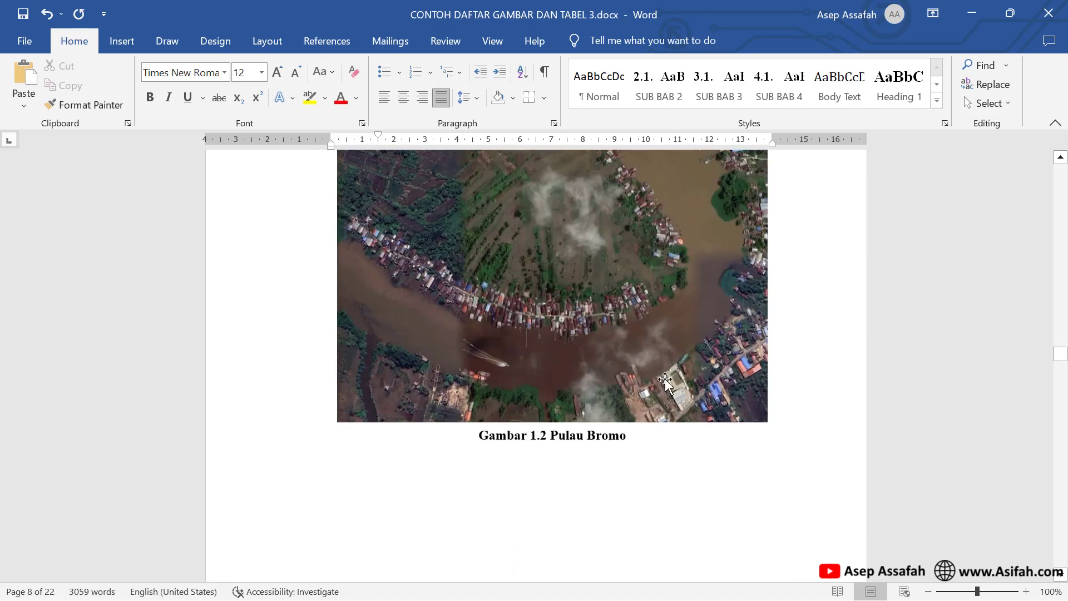
{"action": "scroll", "coordinate": [634, 334], "scroll_direction": "up", "scroll_amount": 2}
{"action": "scroll", "coordinate": [632, 337], "scroll_direction": "down", "scroll_amount": 1}
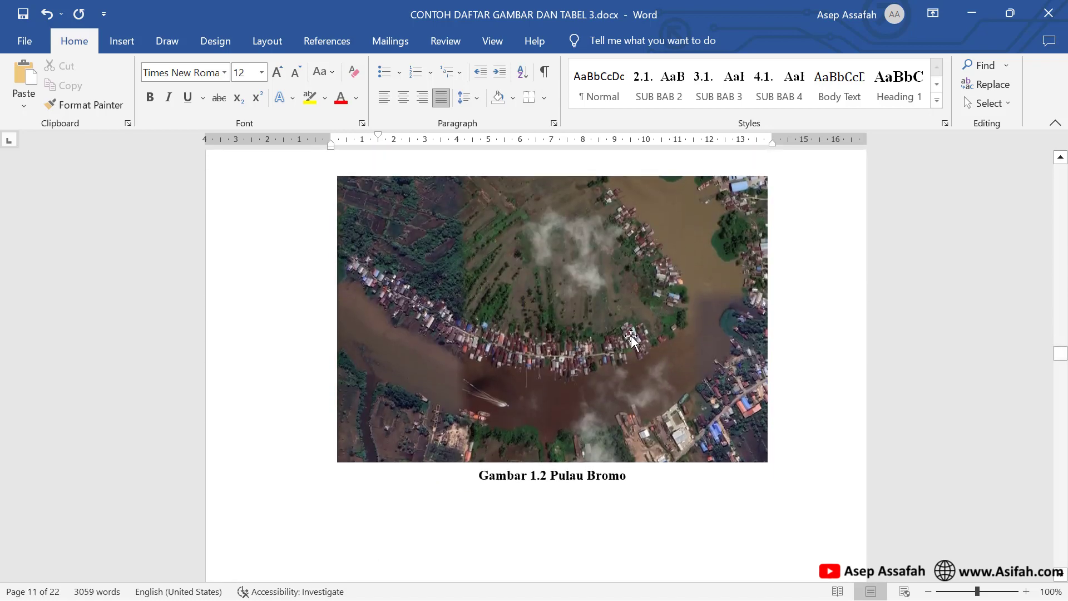
{"action": "left_click", "coordinate": [599, 328]}
{"action": "right_click", "coordinate": [596, 316]}
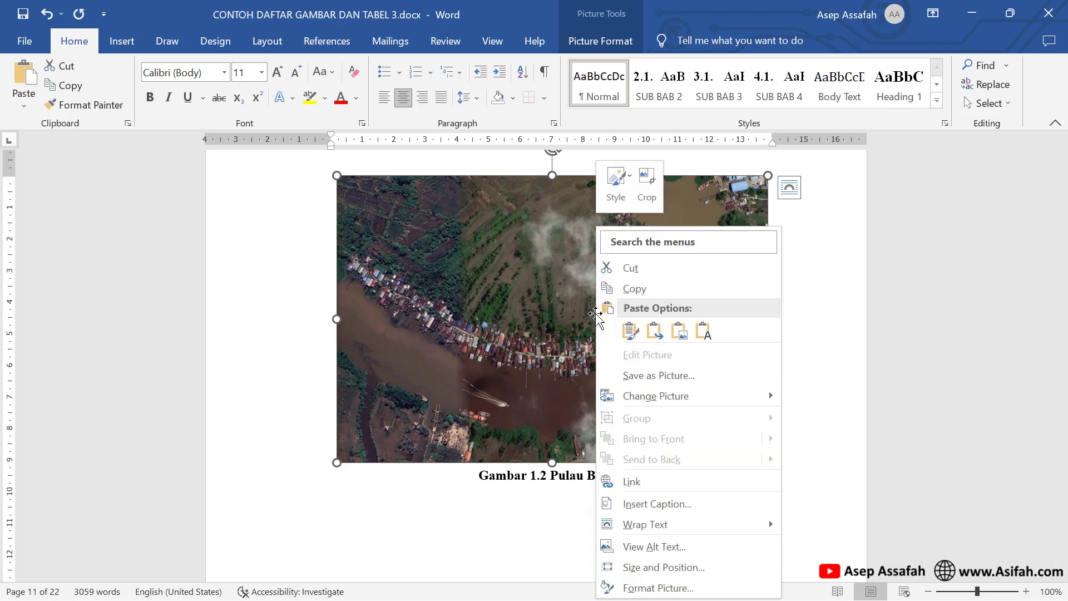
{"action": "left_click", "coordinate": [660, 506]}
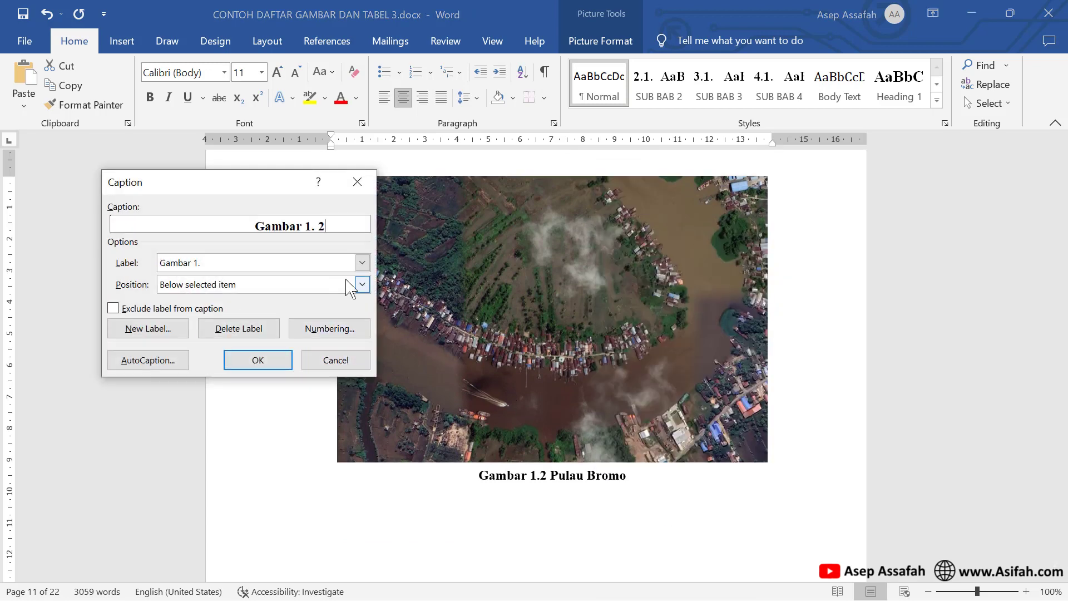
{"action": "left_click", "coordinate": [362, 263]}
{"action": "left_click", "coordinate": [223, 304]}
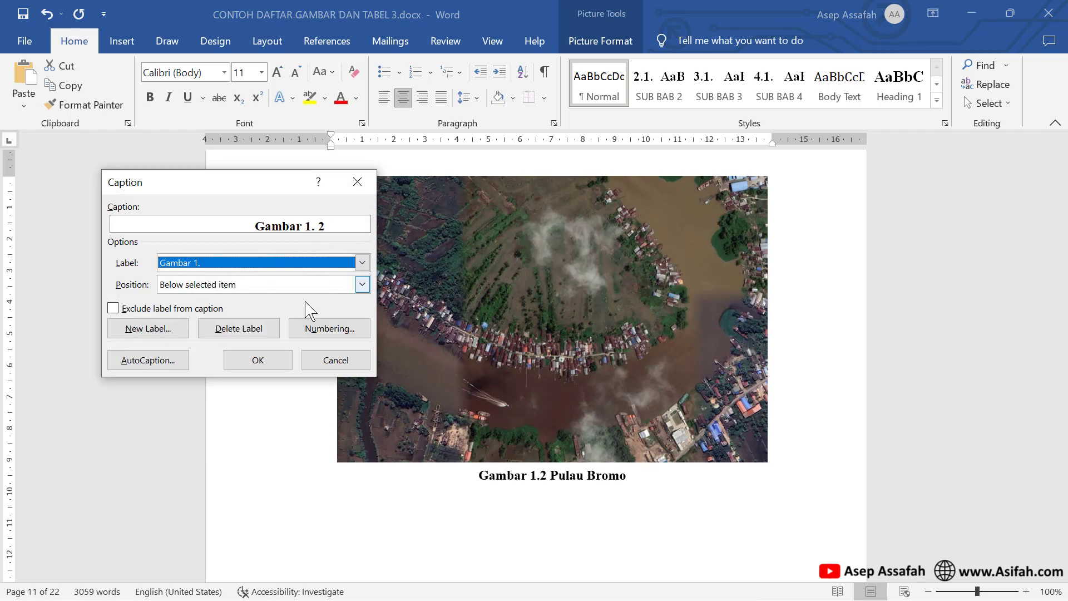
{"action": "left_click", "coordinate": [258, 360]}
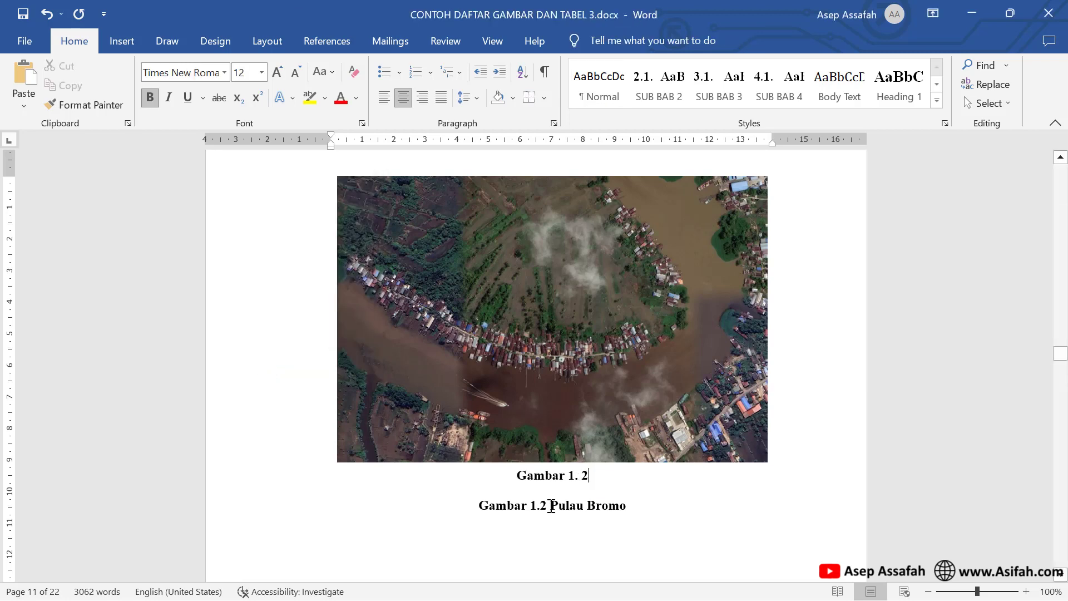
- Complete the caption as 'Gambar 1.2 Pulau Bromo' and delete the old typed caption line
{"action": "left_click_drag", "start_coordinate": [550, 506], "coordinate": [626, 506]}
{"action": "right_click", "coordinate": [625, 507]}
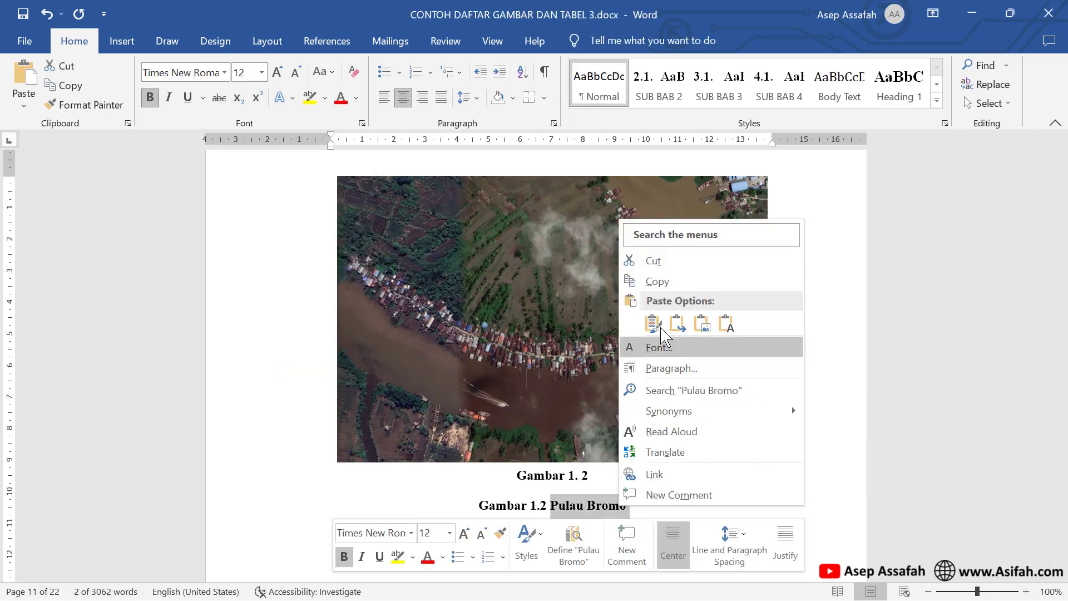
{"action": "left_click", "coordinate": [661, 284]}
{"action": "left_click", "coordinate": [600, 475]}
{"action": "right_click", "coordinate": [599, 474]}
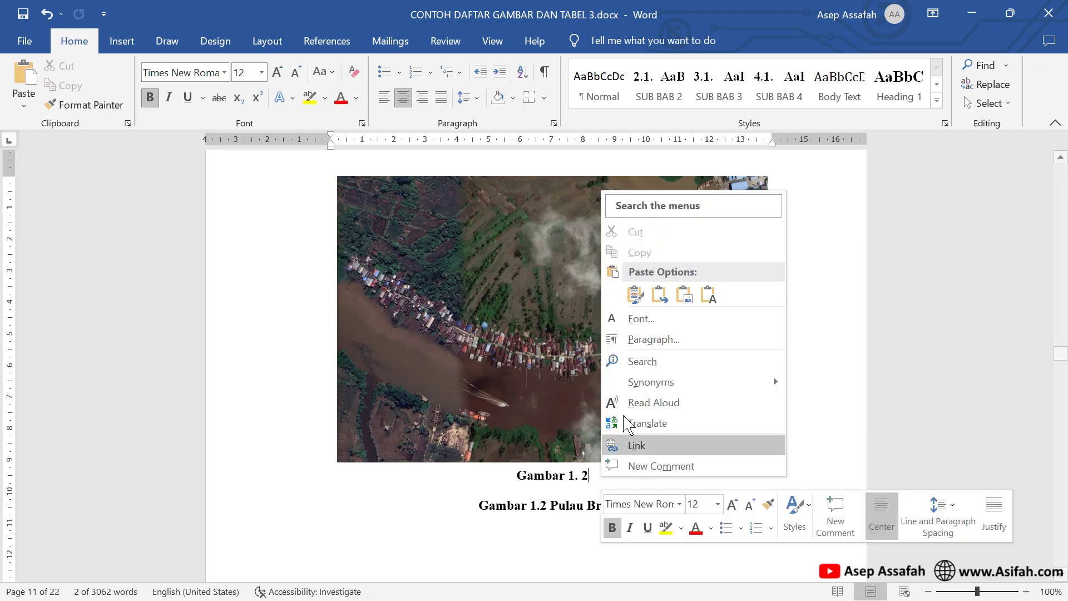
{"action": "left_click", "coordinate": [633, 294]}
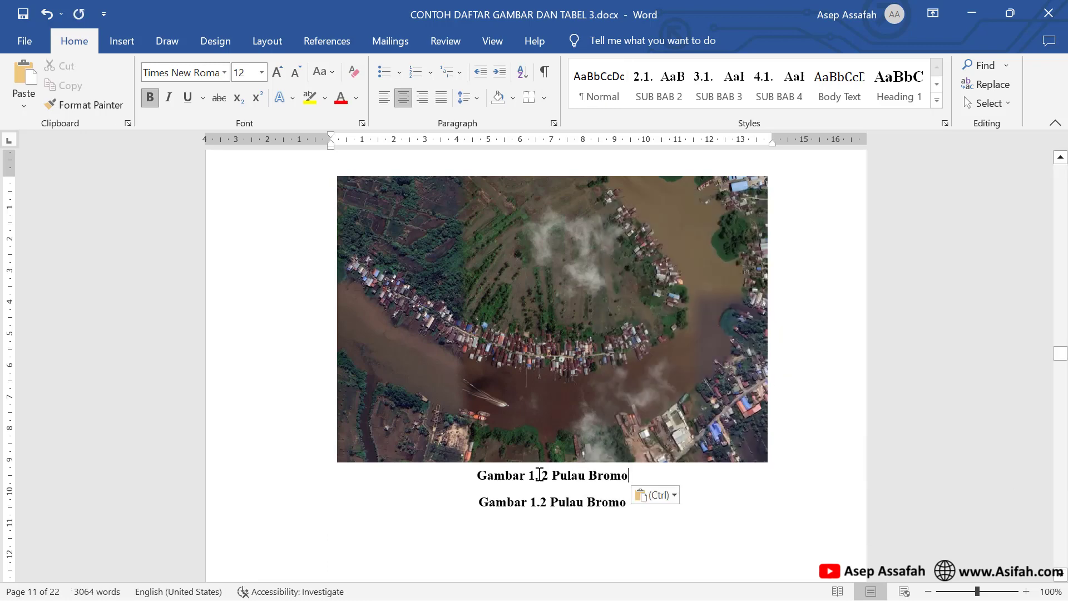
{"action": "key", "text": "BackSpace"}
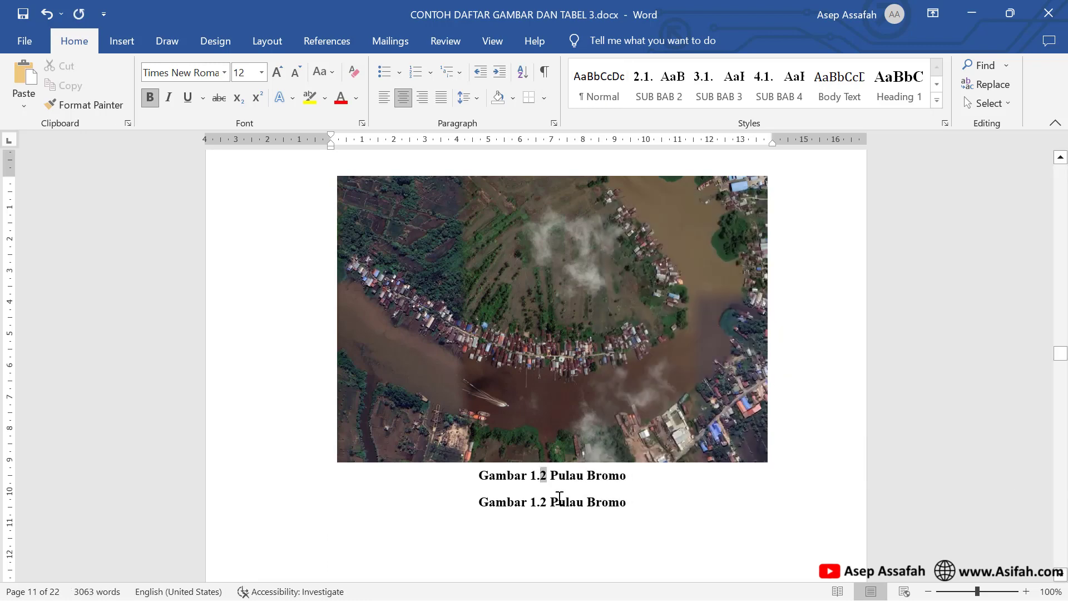
{"action": "left_click_drag", "start_coordinate": [478, 506], "coordinate": [619, 504]}
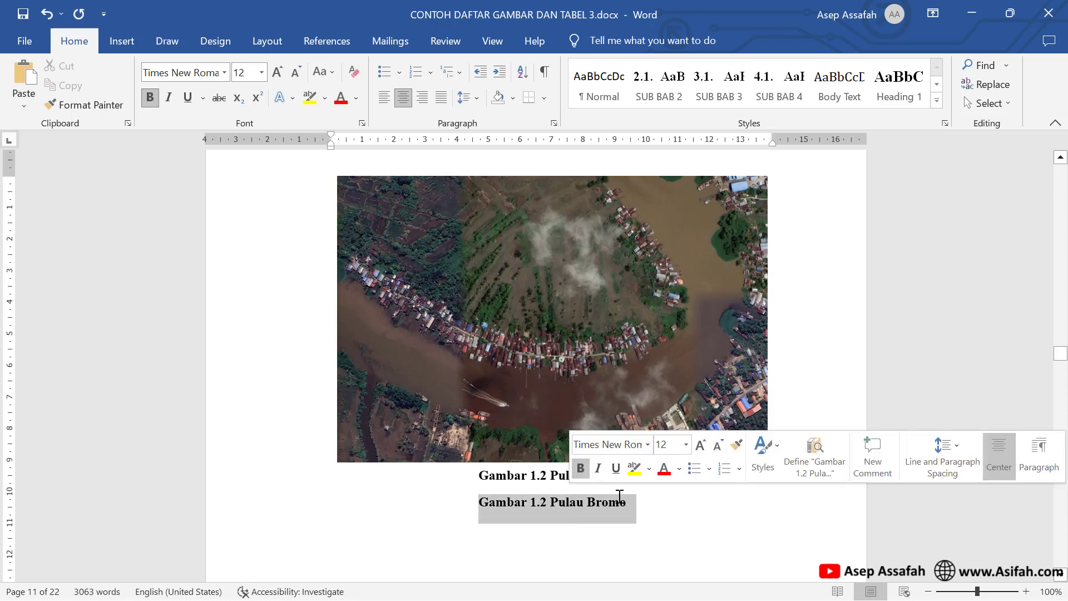
{"action": "key", "text": "BackSpace"}
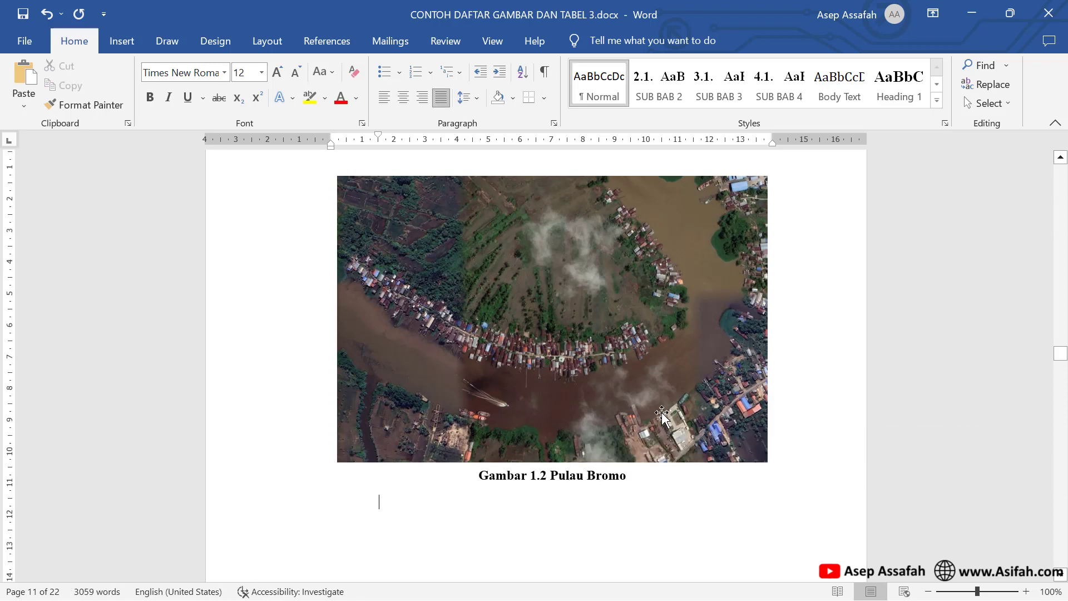
- Create a new caption label 'Gambar 2.' for the Peta Kerja map
{"action": "scroll", "coordinate": [663, 412], "scroll_direction": "down", "scroll_amount": 5}
{"action": "scroll", "coordinate": [662, 412], "scroll_direction": "down", "scroll_amount": 5}
{"action": "scroll", "coordinate": [663, 413], "scroll_direction": "down", "scroll_amount": 5}
{"action": "scroll", "coordinate": [662, 422], "scroll_direction": "down", "scroll_amount": 4}
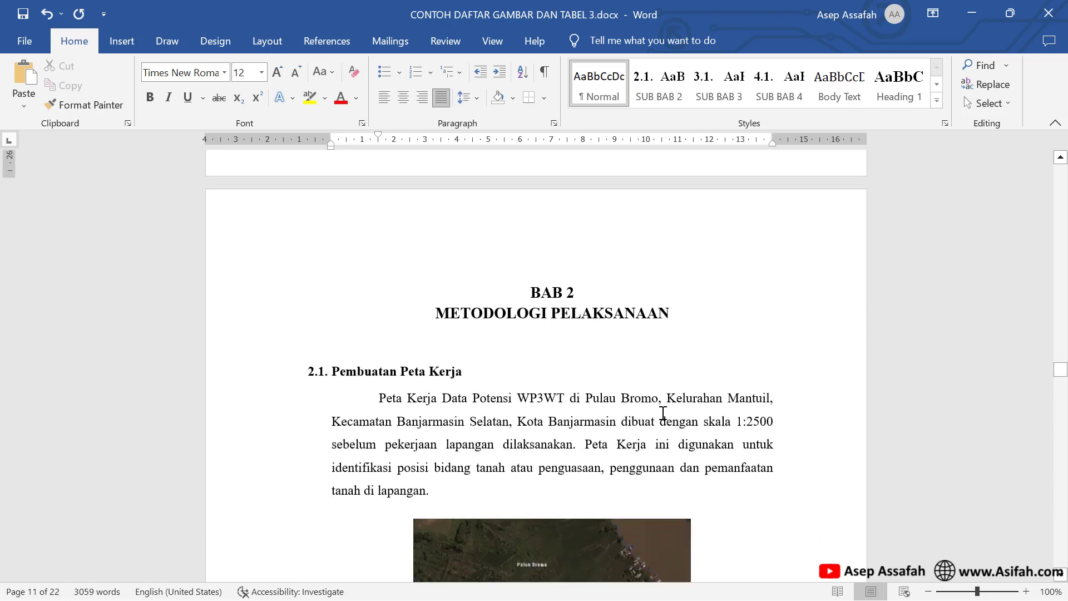
{"action": "scroll", "coordinate": [619, 345], "scroll_direction": "down", "scroll_amount": 4}
{"action": "scroll", "coordinate": [618, 351], "scroll_direction": "down", "scroll_amount": 1}
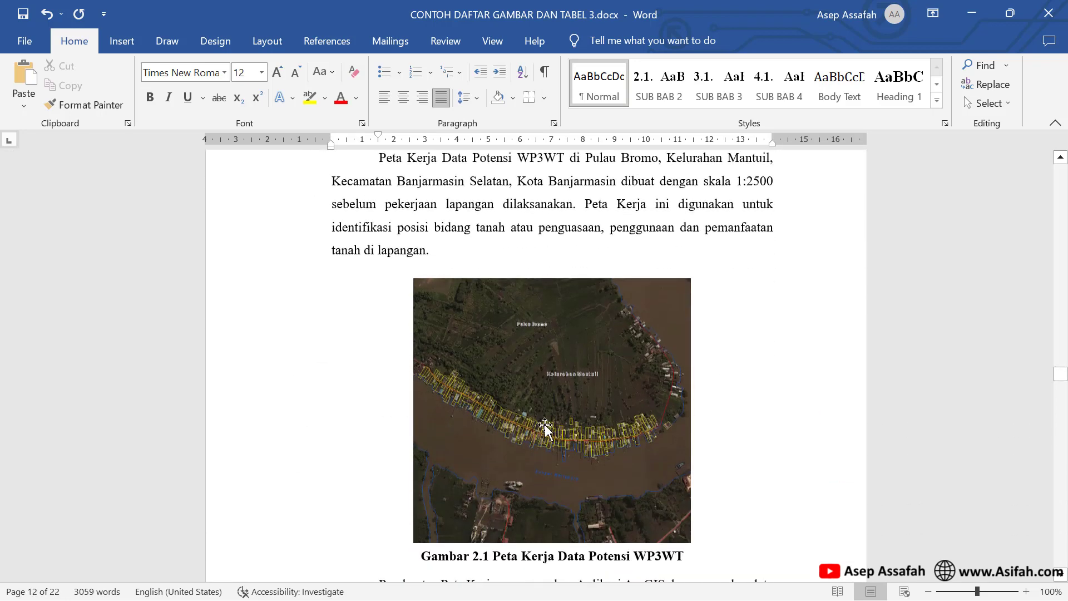
{"action": "left_click", "coordinate": [570, 404]}
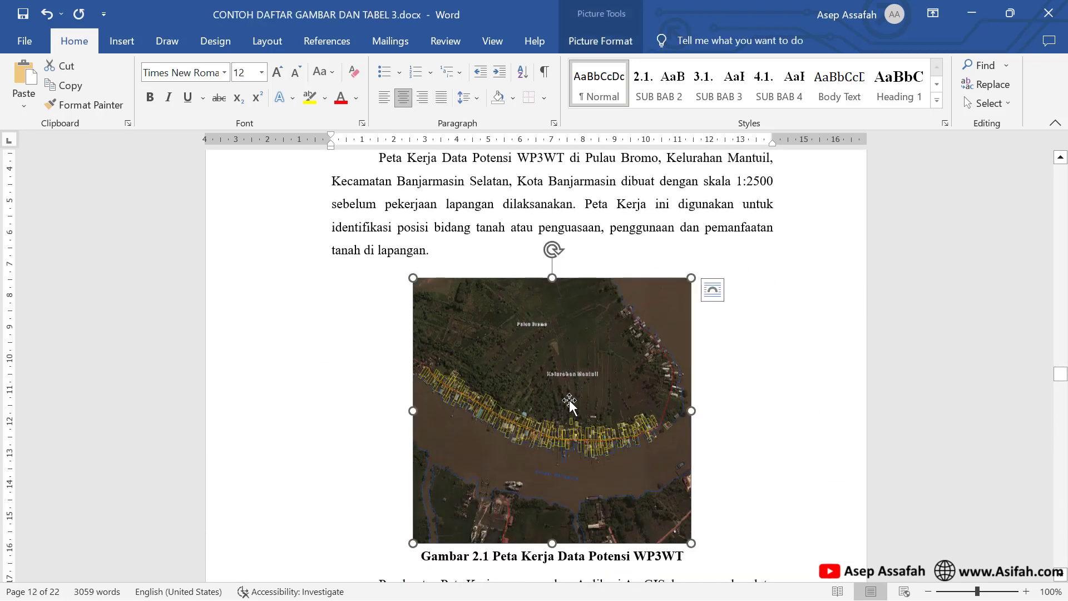
{"action": "right_click", "coordinate": [570, 405]}
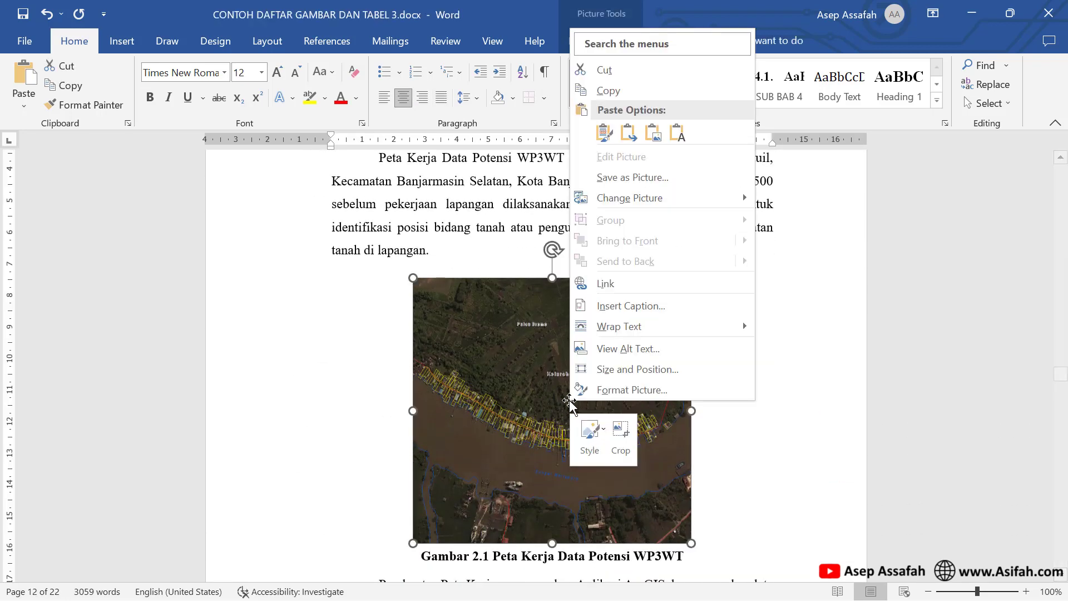
{"action": "left_click", "coordinate": [631, 305]}
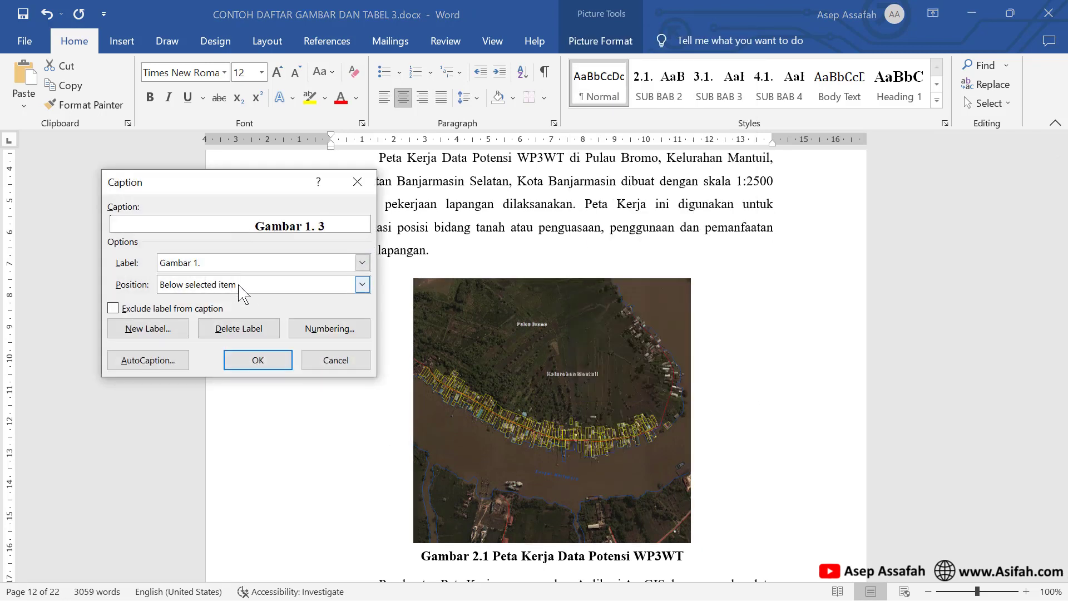
{"action": "left_click", "coordinate": [165, 332]}
{"action": "type", "text": "Gambar 2."}
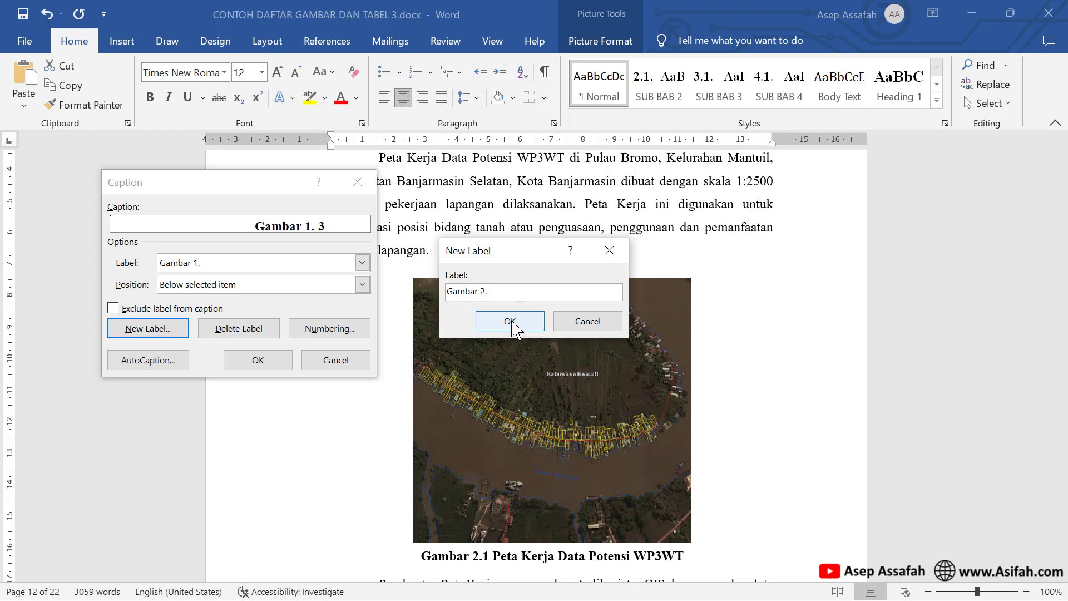
{"action": "left_click", "coordinate": [512, 322]}
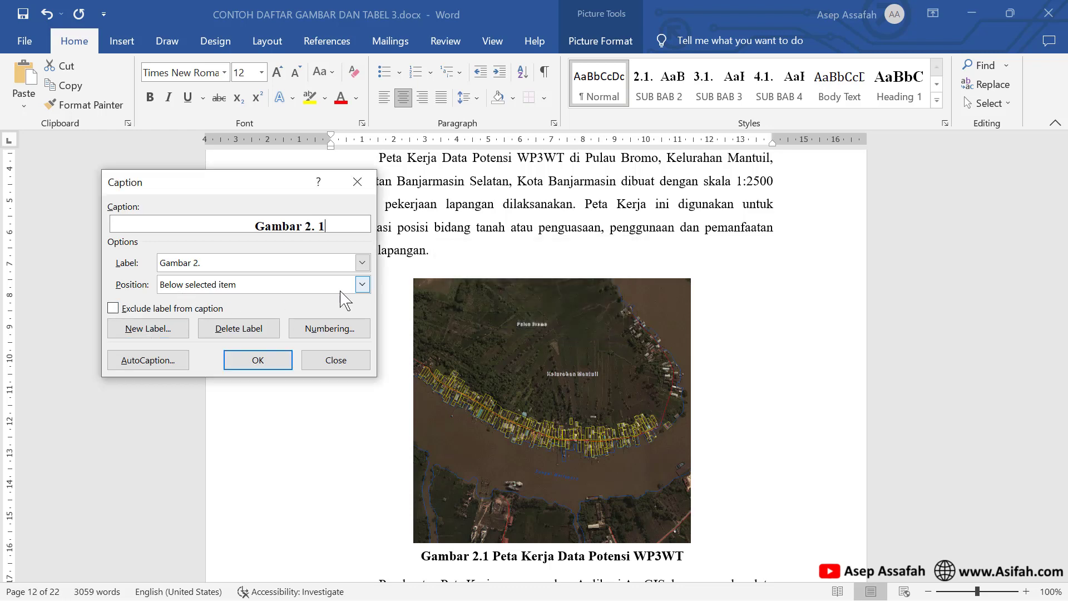
- Insert the 'Gambar 2. 1' caption below the map picture
{"action": "left_click", "coordinate": [363, 284]}
{"action": "left_click", "coordinate": [207, 313]}
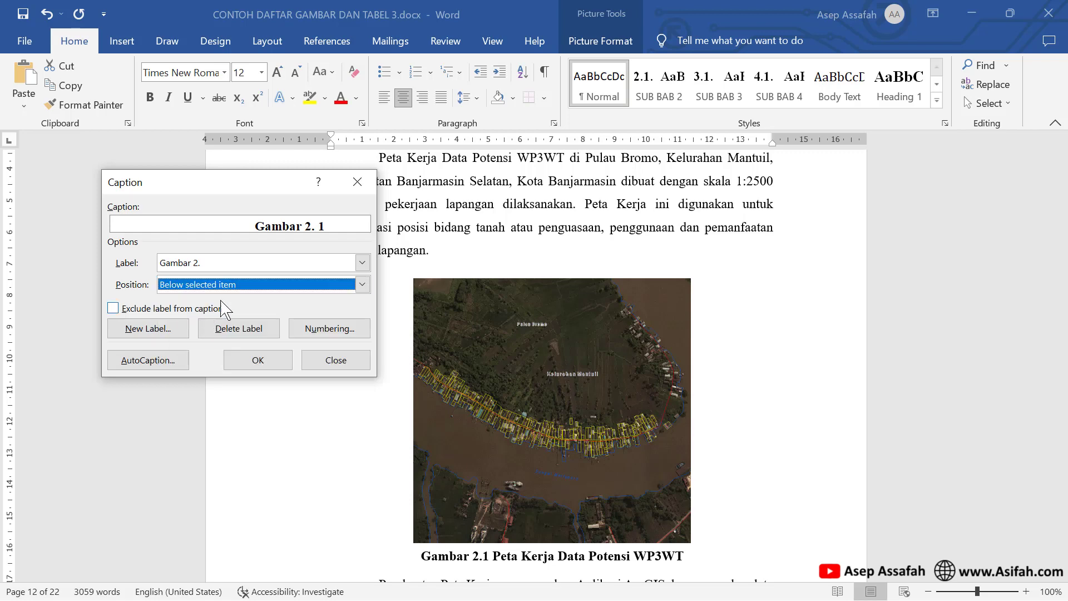
{"action": "left_click", "coordinate": [258, 360]}
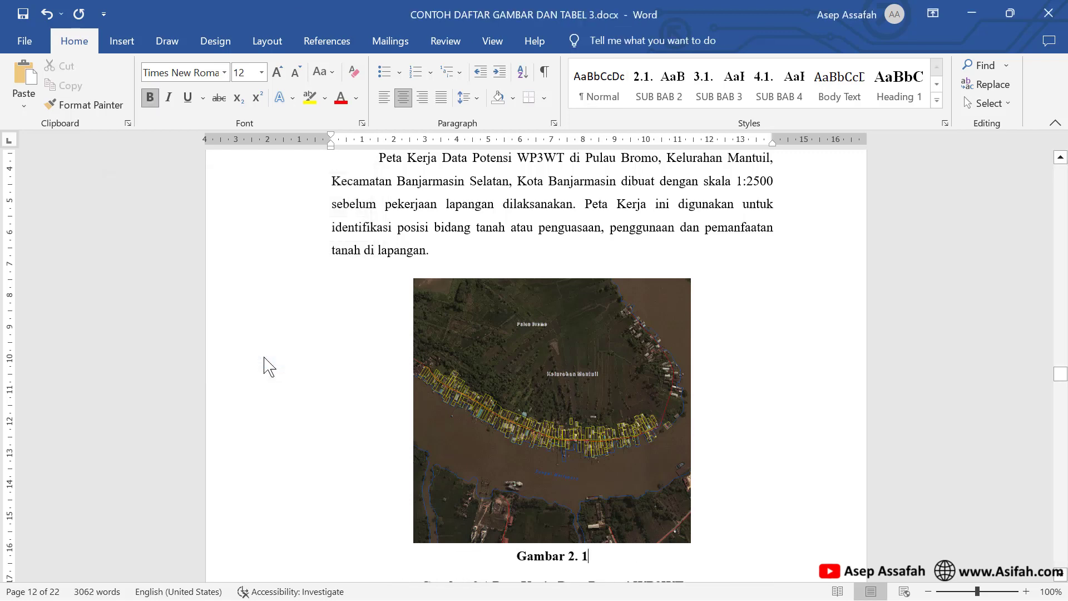
- Complete the caption as 'Gambar 2.1 Peta Kerja Data Potensi WP3WT' and delete the old line
{"action": "scroll", "coordinate": [604, 407], "scroll_direction": "down", "scroll_amount": 3}
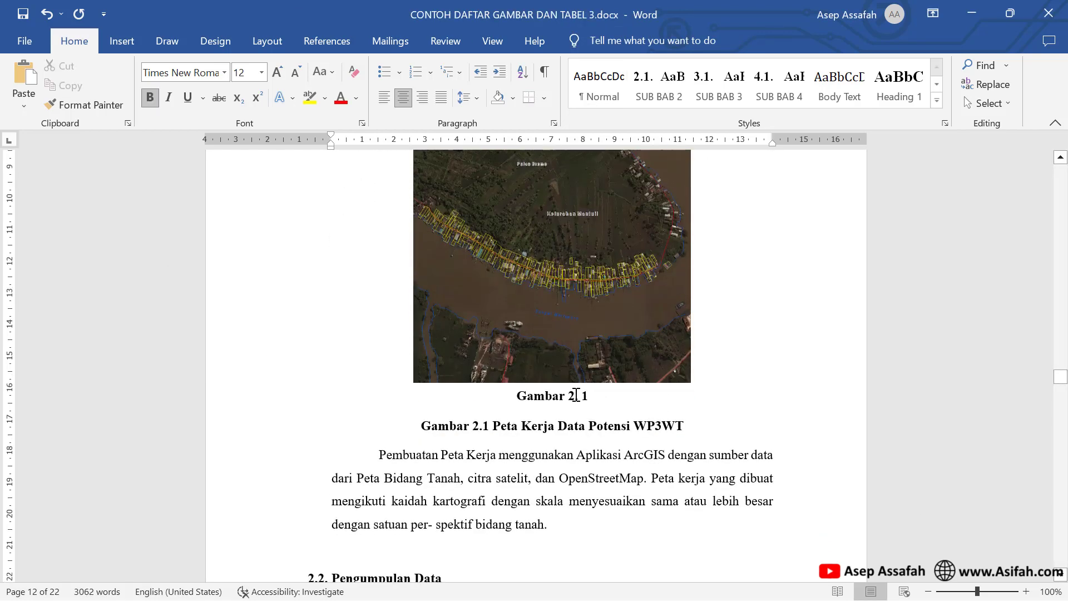
{"action": "left_click_drag", "start_coordinate": [493, 425], "coordinate": [684, 426]}
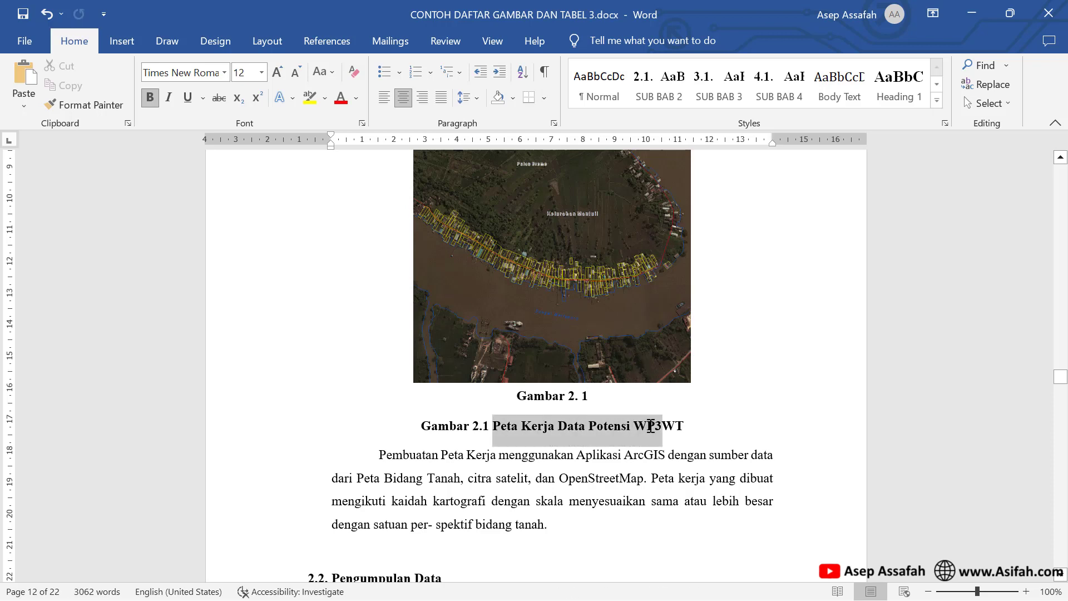
{"action": "right_click", "coordinate": [649, 425]}
{"action": "key", "text": "Escape"}
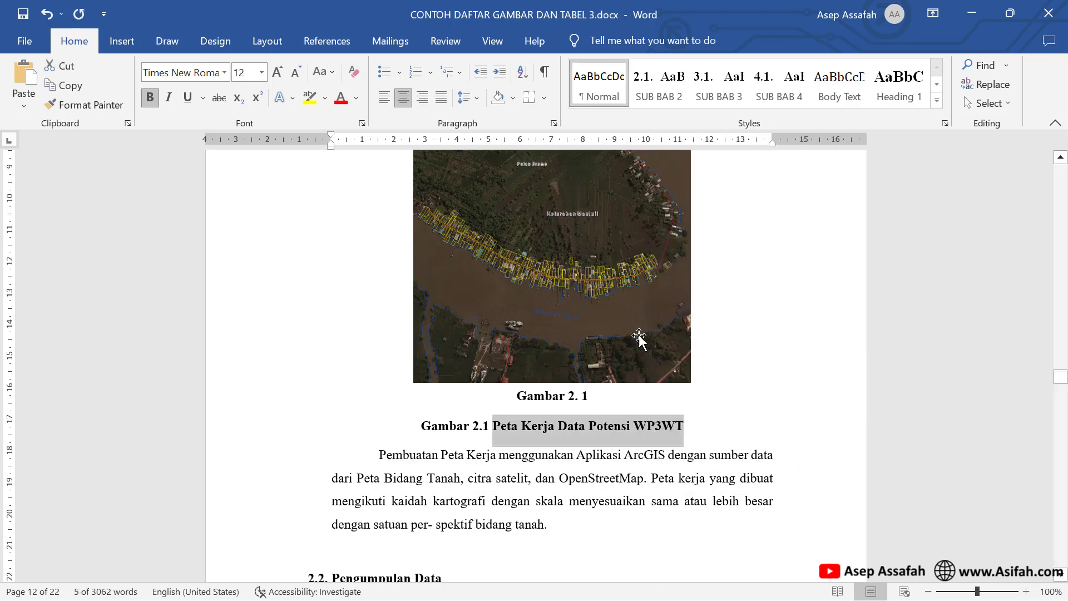
{"action": "left_click", "coordinate": [588, 396]}
{"action": "right_click", "coordinate": [592, 395]}
{"action": "left_click", "coordinate": [628, 214]}
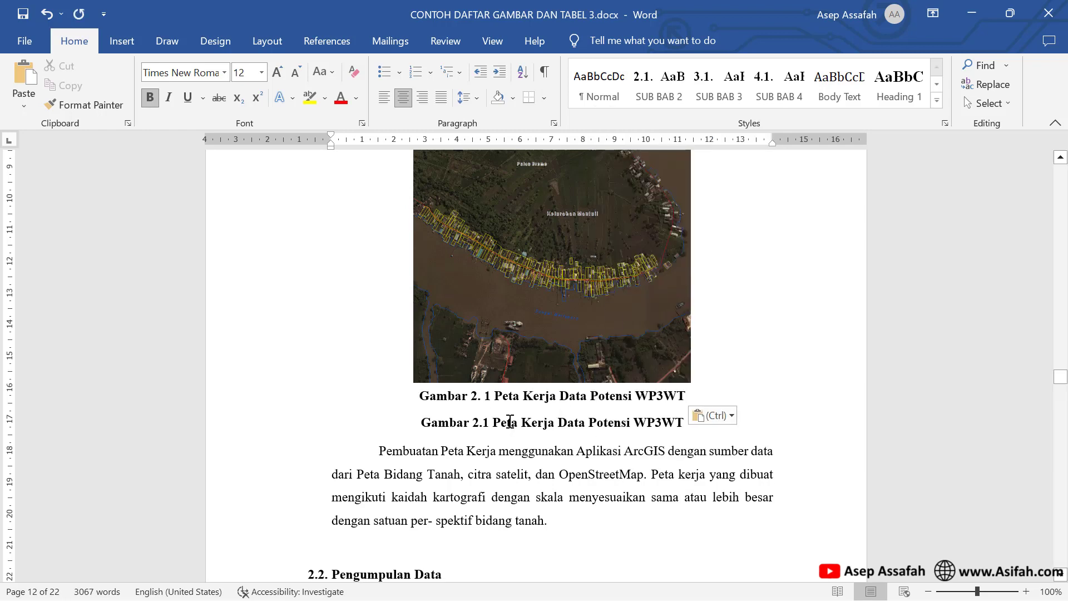
{"action": "key", "text": "BackSpace"}
{"action": "left_click_drag", "start_coordinate": [421, 423], "coordinate": [682, 423]}
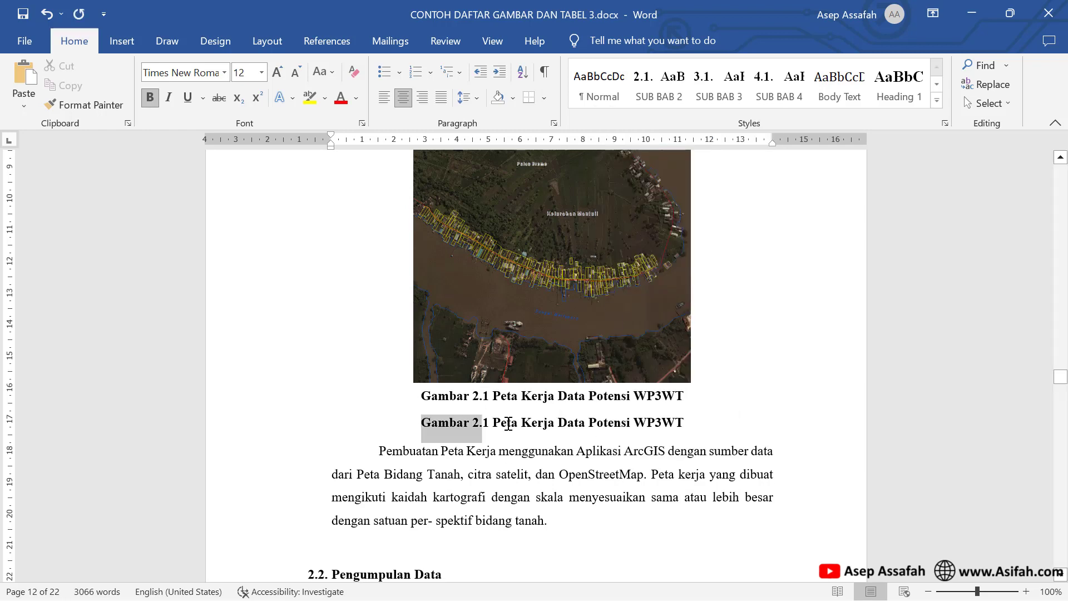
{"action": "key", "text": "Delete"}
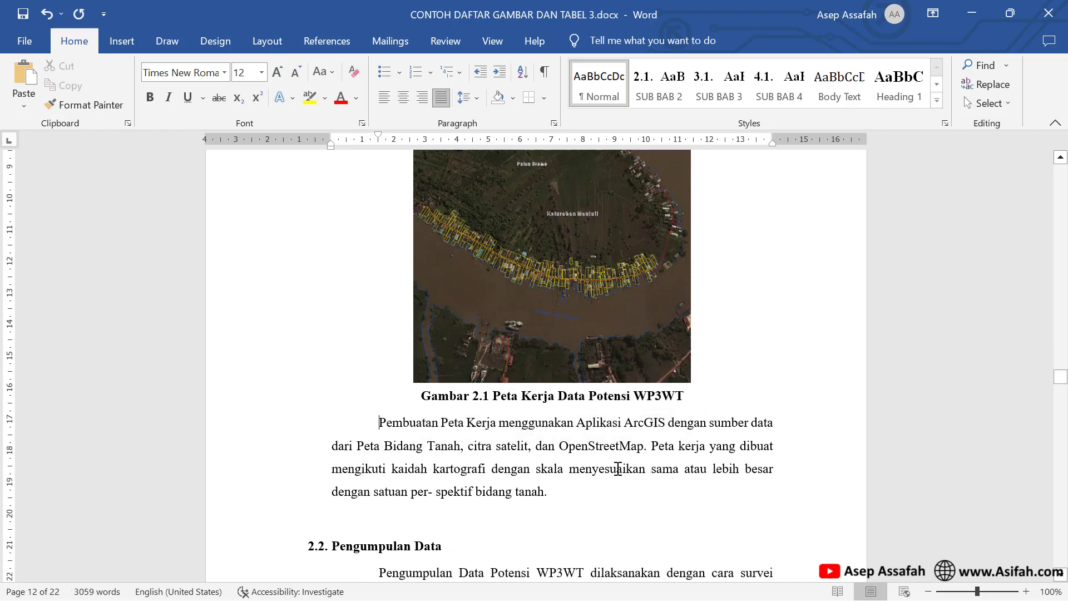
{"action": "scroll", "coordinate": [591, 437], "scroll_direction": "up", "scroll_amount": 2}
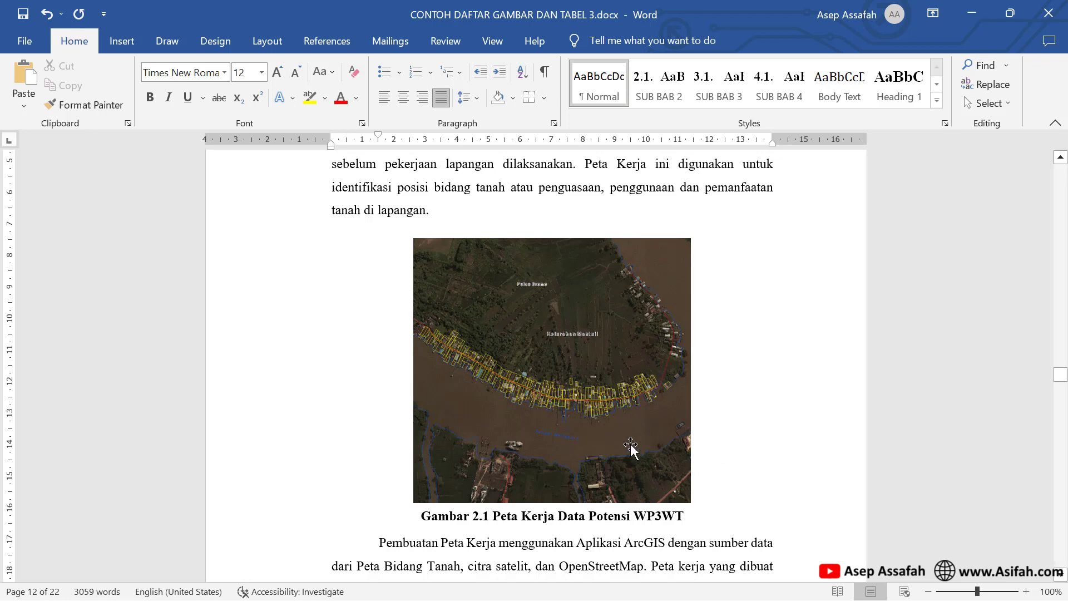
{"action": "scroll", "coordinate": [593, 434], "scroll_direction": "down", "scroll_amount": 2}
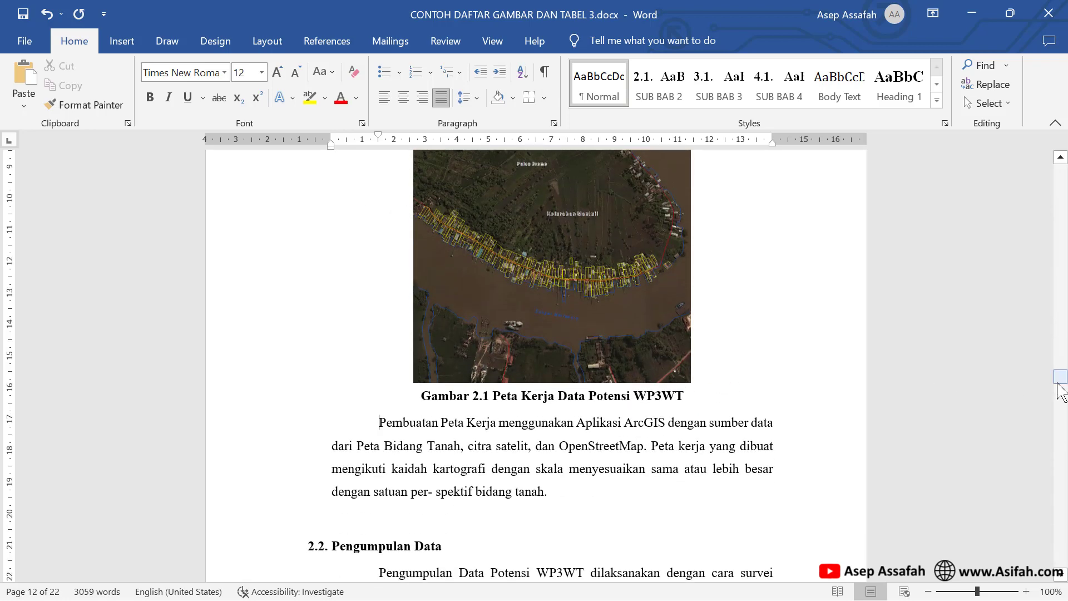
- Insert a table of figures for the 'Gambar 1.' caption label under DAFTAR GAMBAR
{"action": "left_click_drag", "start_coordinate": [1062, 370], "coordinate": [1061, 222]}
{"action": "scroll", "coordinate": [947, 363], "scroll_direction": "down", "scroll_amount": 5}
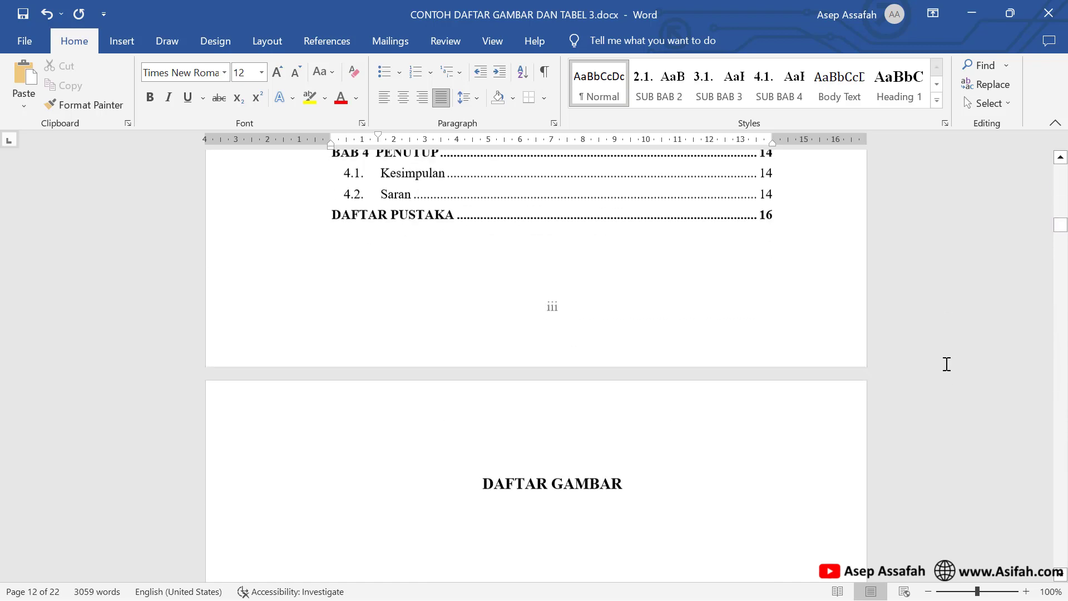
{"action": "scroll", "coordinate": [541, 260], "scroll_direction": "down", "scroll_amount": 4}
{"action": "scroll", "coordinate": [496, 281], "scroll_direction": "down", "scroll_amount": 2}
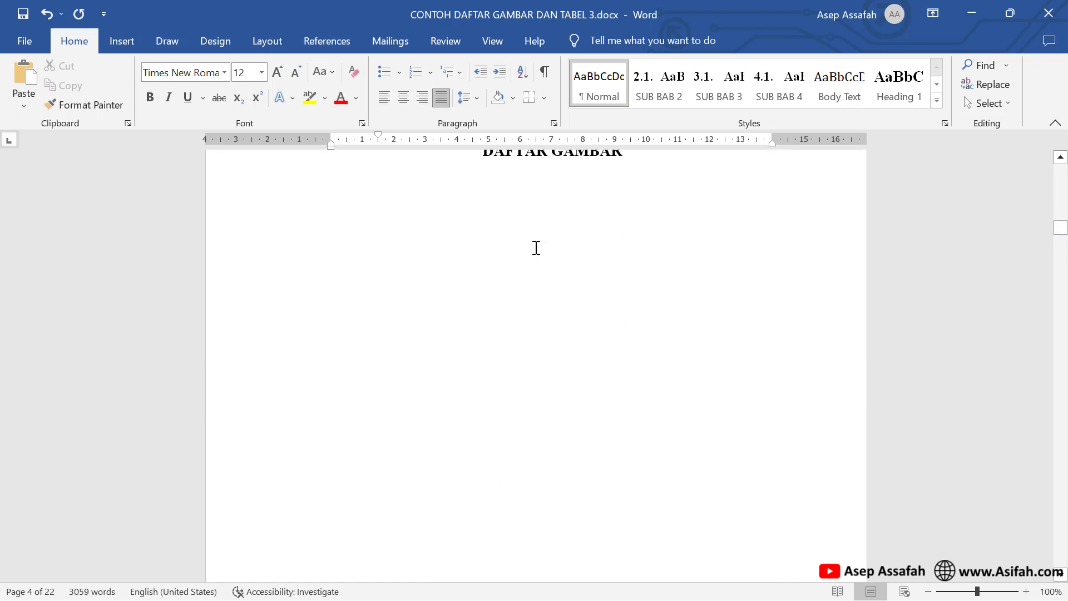
{"action": "scroll", "coordinate": [534, 245], "scroll_direction": "up", "scroll_amount": 2}
{"action": "left_click", "coordinate": [347, 286]}
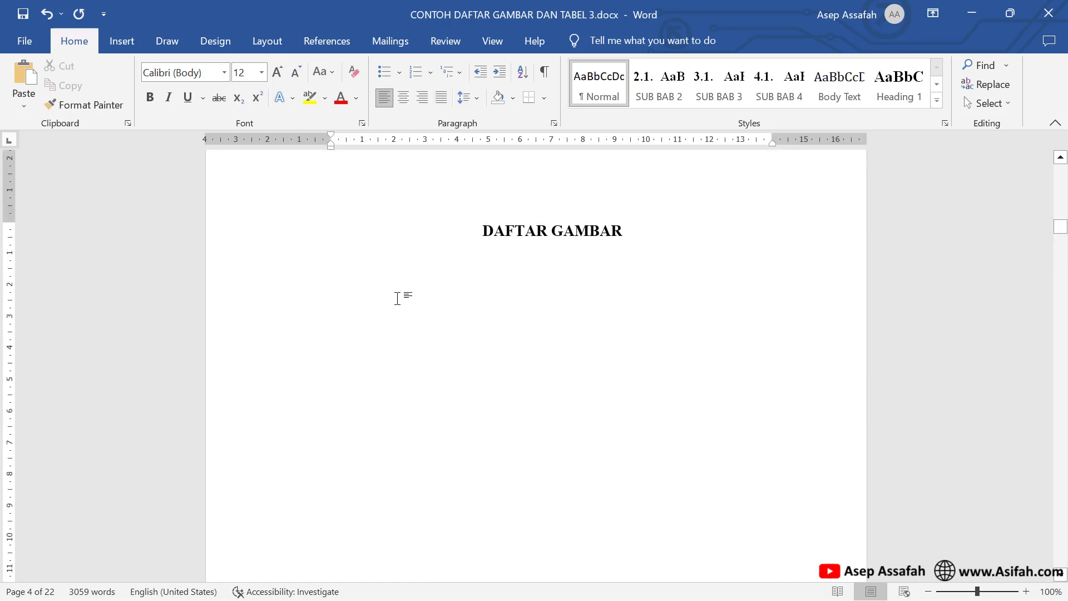
{"action": "left_click", "coordinate": [347, 50]}
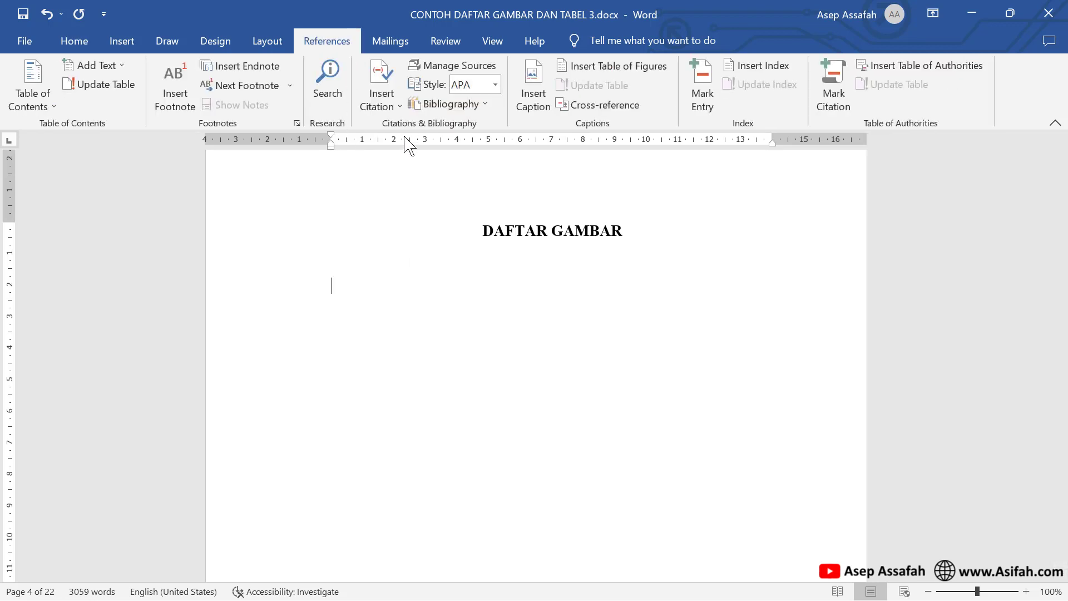
{"action": "left_click", "coordinate": [619, 67]}
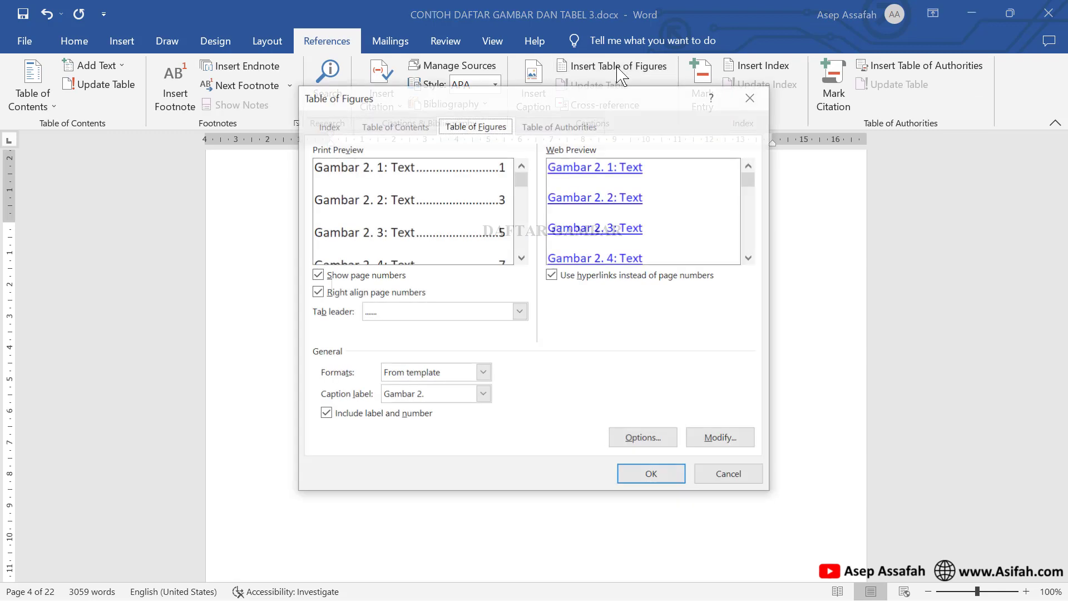
{"action": "left_click", "coordinate": [483, 395]}
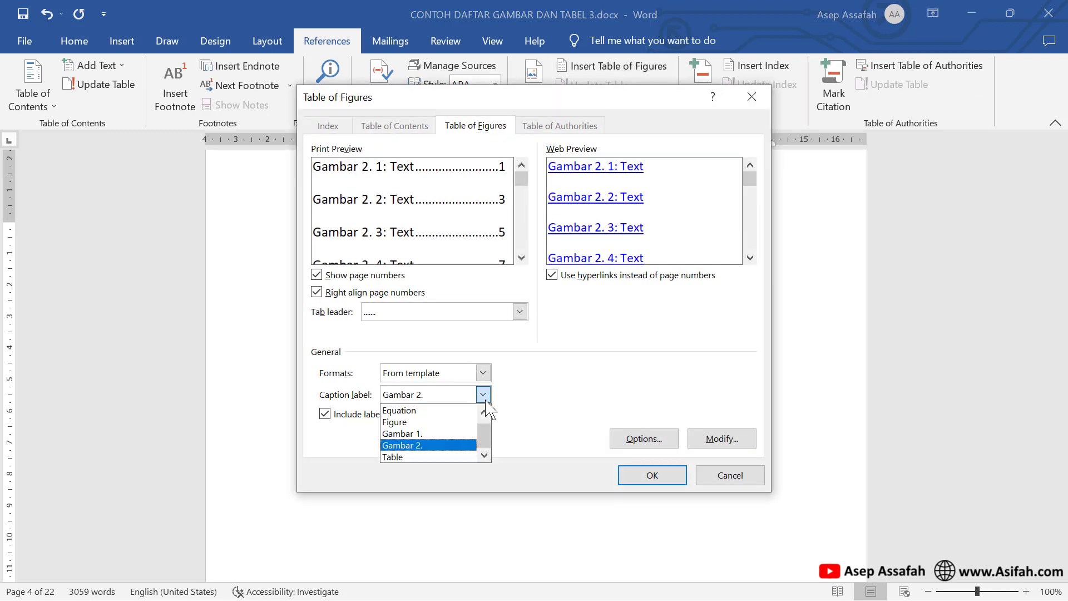
{"action": "left_click", "coordinate": [431, 434]}
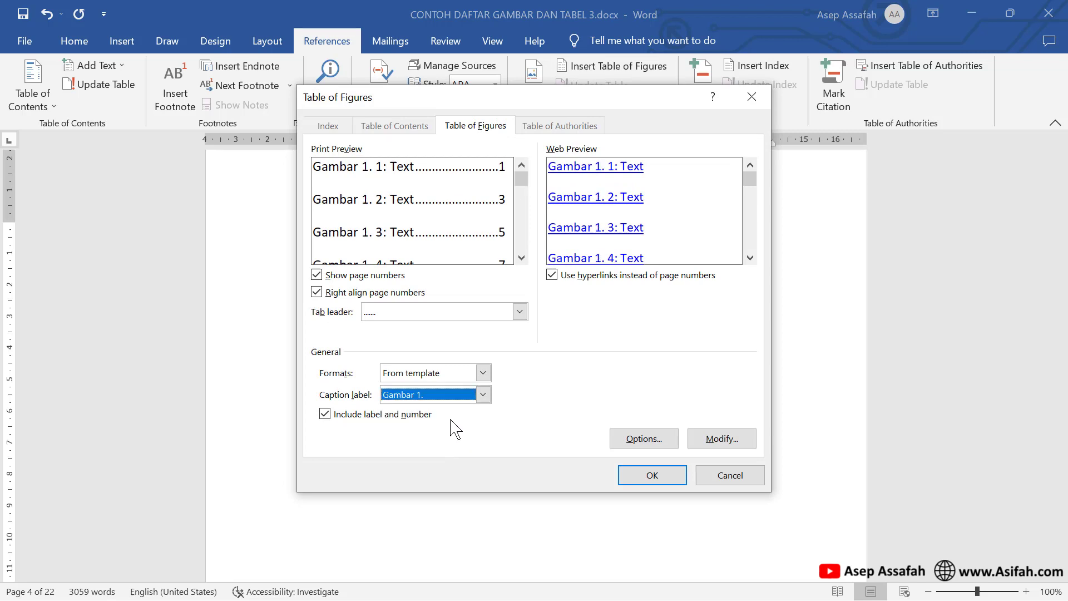
{"action": "left_click", "coordinate": [650, 477]}
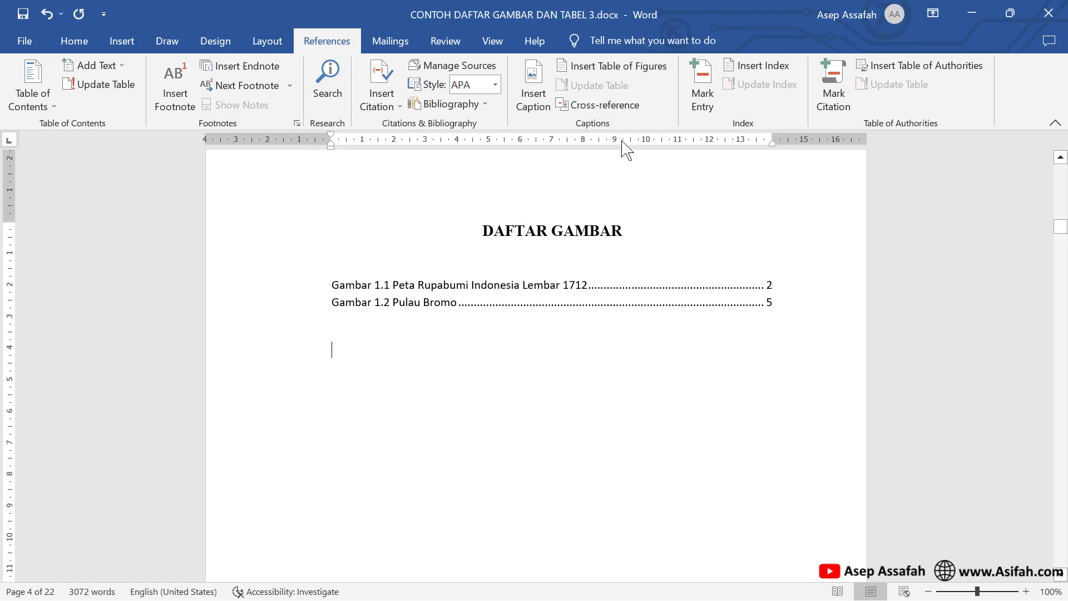
- Add a table of figures for the 'Gambar 2.' label below the Gambar 1 entries
{"action": "left_click", "coordinate": [604, 71]}
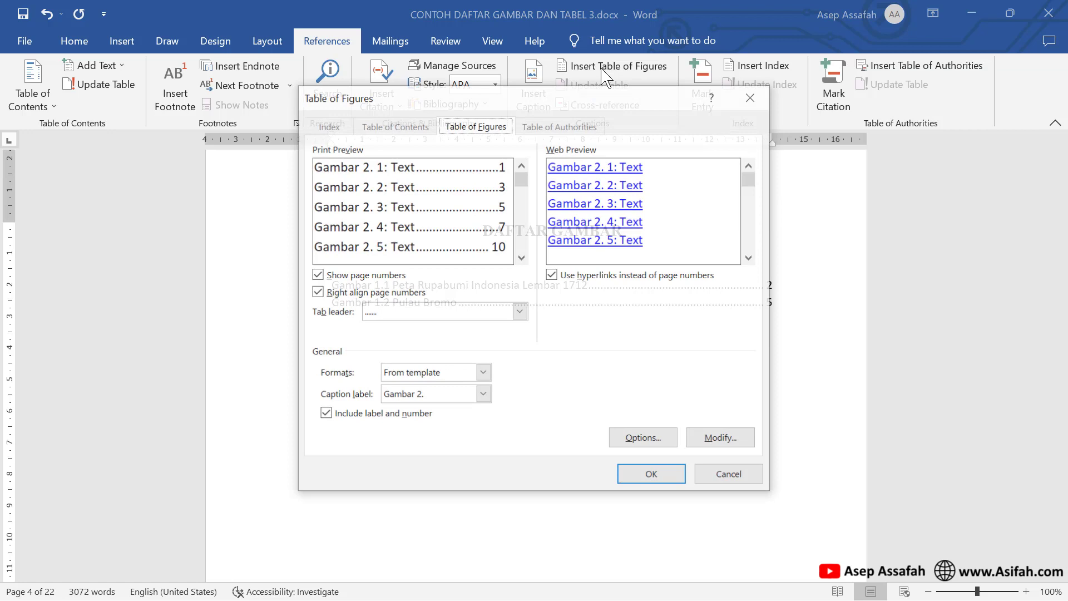
{"action": "left_click", "coordinate": [483, 394]}
{"action": "left_click", "coordinate": [436, 445]}
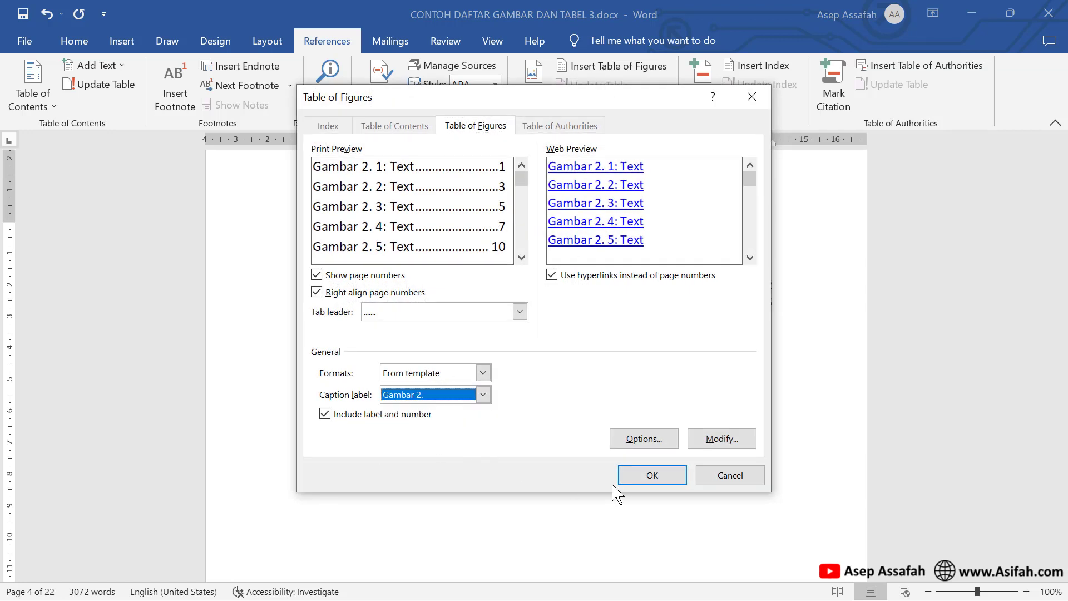
{"action": "left_click", "coordinate": [646, 479]}
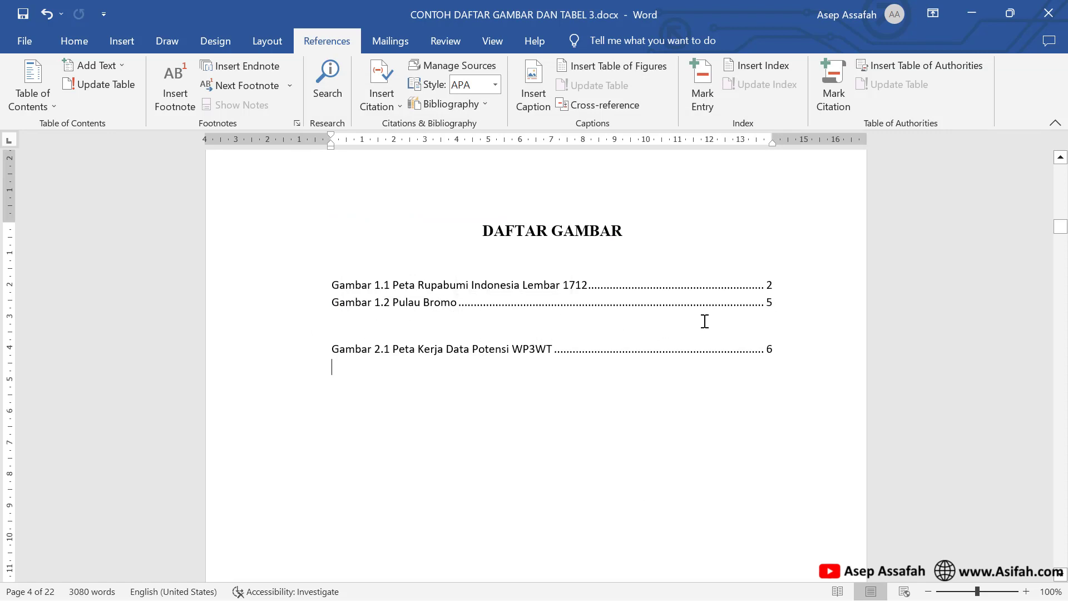
{"action": "left_click", "coordinate": [779, 303]}
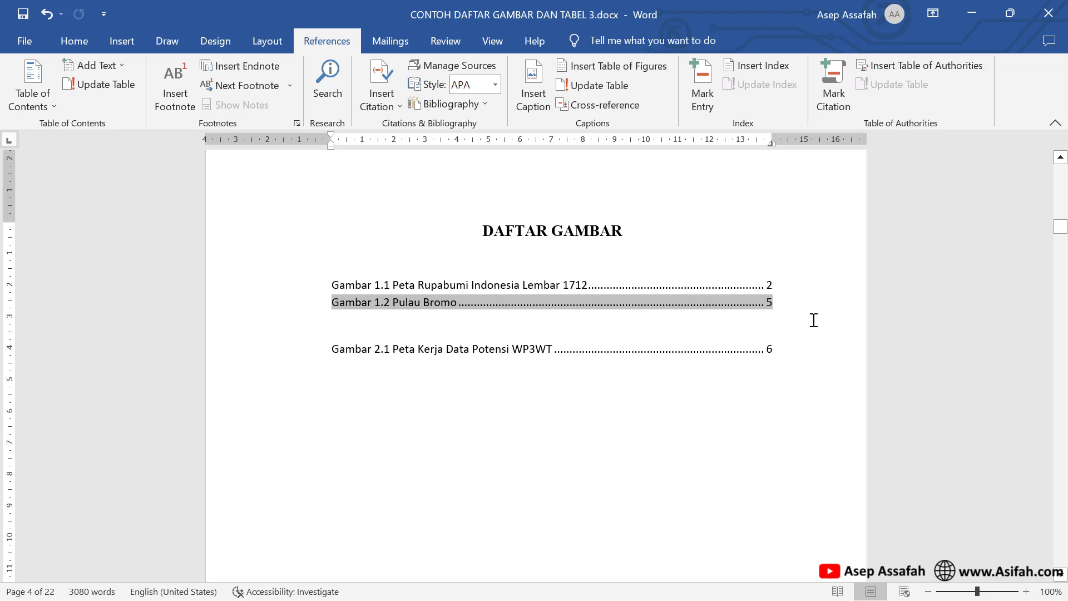
- Remove the blank line and set the DAFTAR GAMBAR entries to Times New Roman, size 12
{"action": "key", "text": "ctrl+z"}
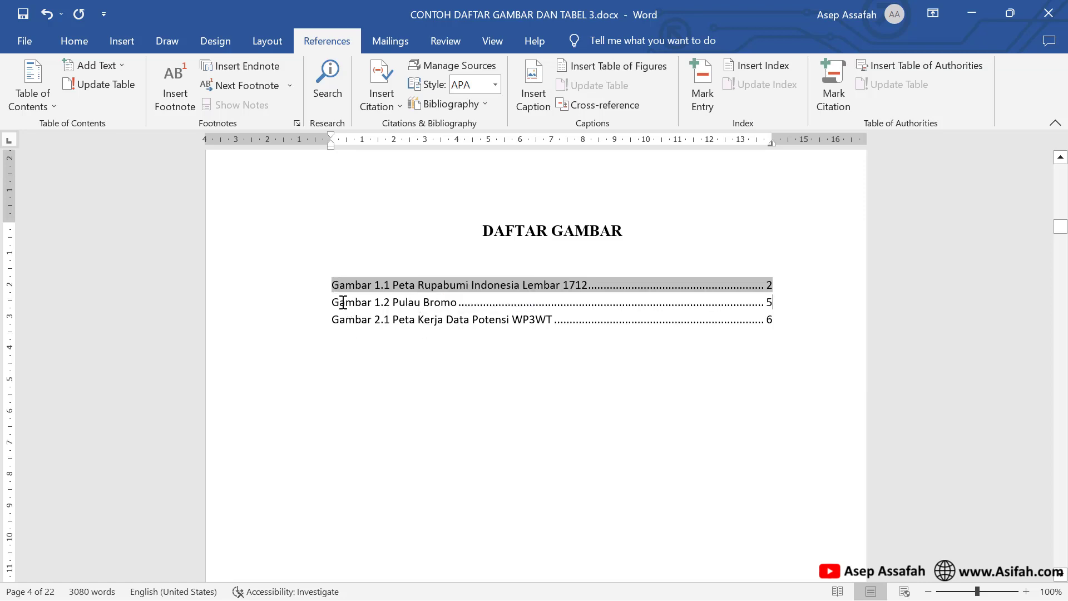
{"action": "left_click_drag", "start_coordinate": [333, 285], "coordinate": [781, 320]}
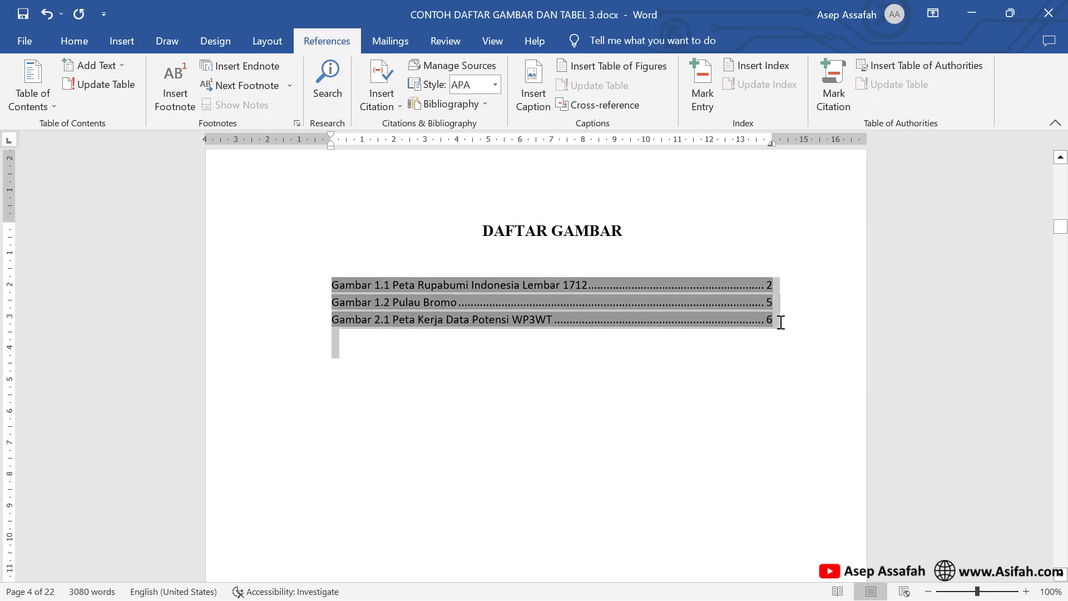
{"action": "left_click", "coordinate": [68, 44]}
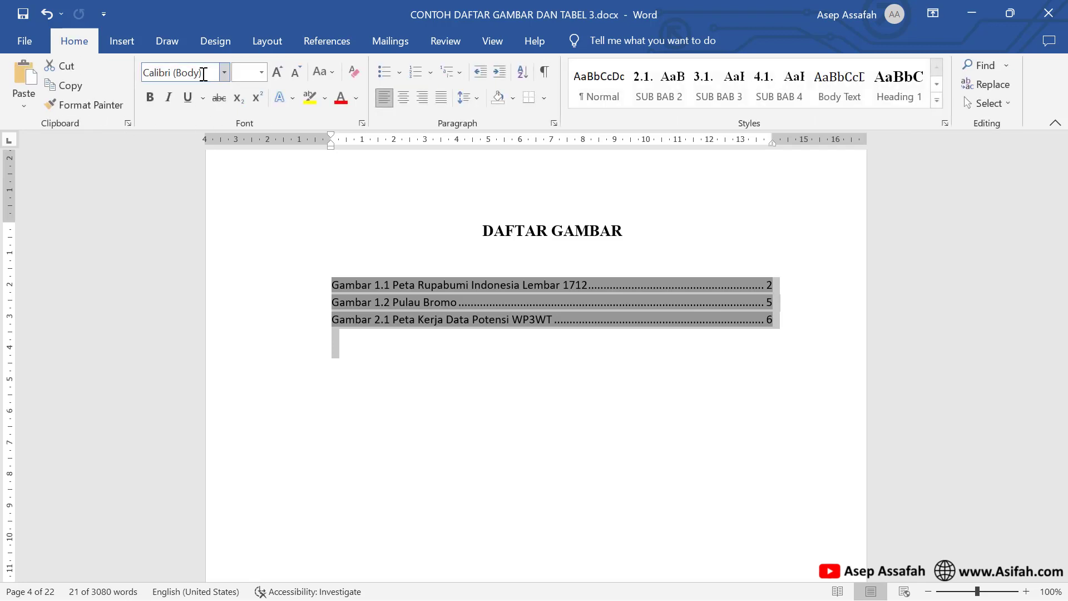
{"action": "left_click", "coordinate": [204, 74]}
{"action": "type", "text": "Times New Roma"}
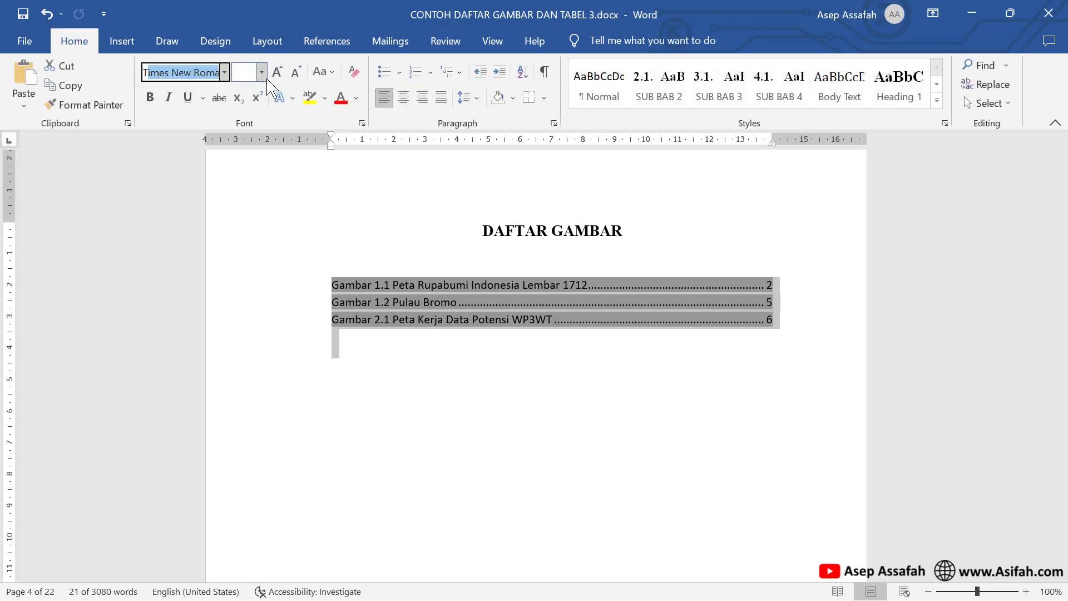
{"action": "key", "text": "Return"}
{"action": "left_click", "coordinate": [261, 73]}
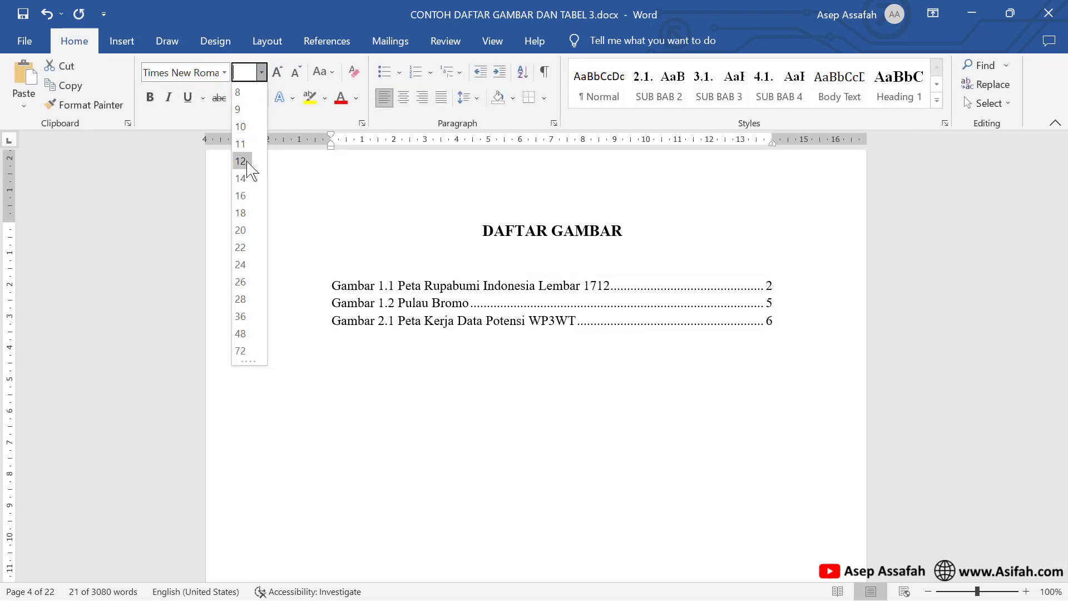
{"action": "left_click", "coordinate": [245, 156]}
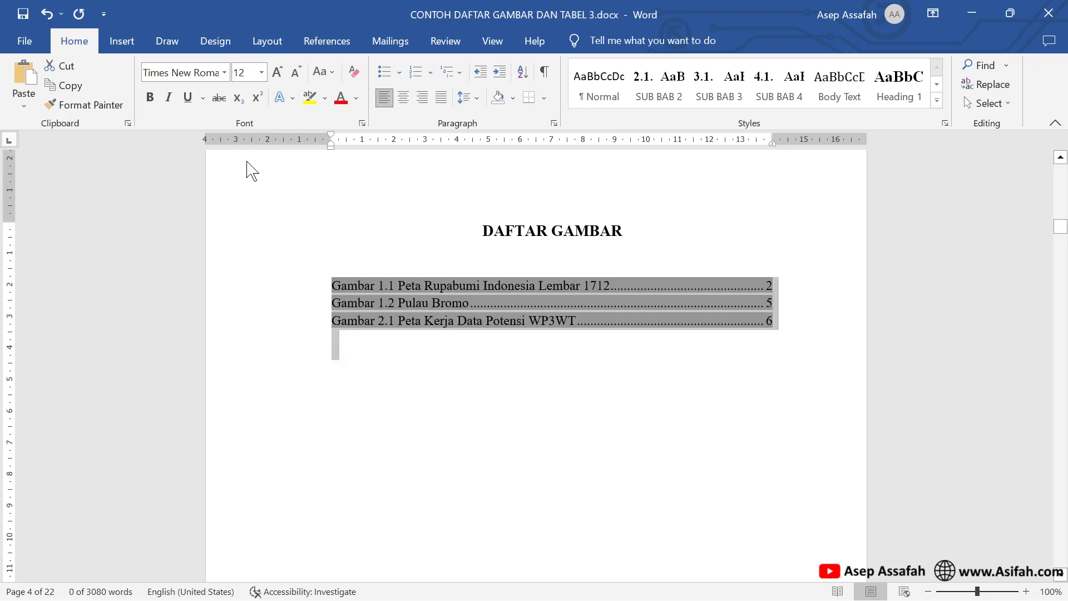
- Give the DAFTAR GAMBAR entries 1.5 line spacing
{"action": "left_click", "coordinate": [554, 122]}
{"action": "left_click", "coordinate": [537, 325]}
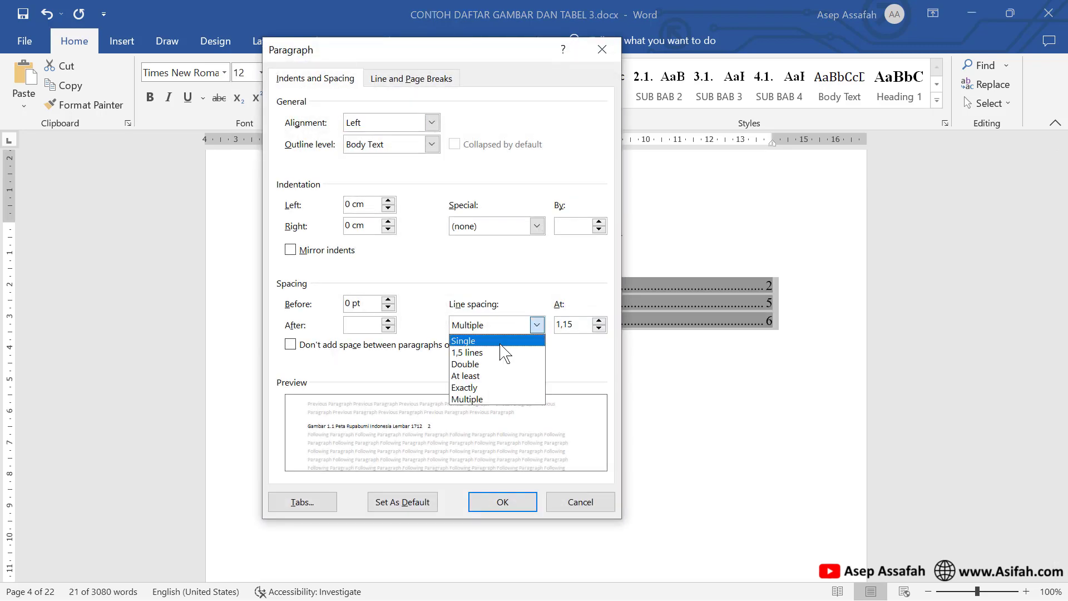
{"action": "left_click", "coordinate": [500, 352]}
{"action": "left_click", "coordinate": [509, 503]}
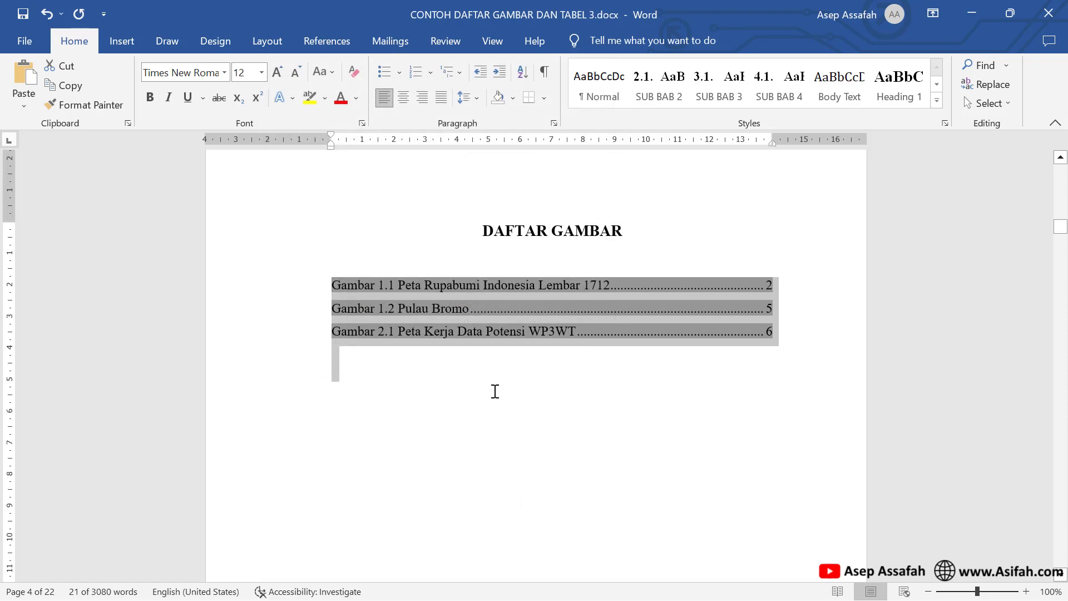
{"action": "left_click", "coordinate": [494, 389]}
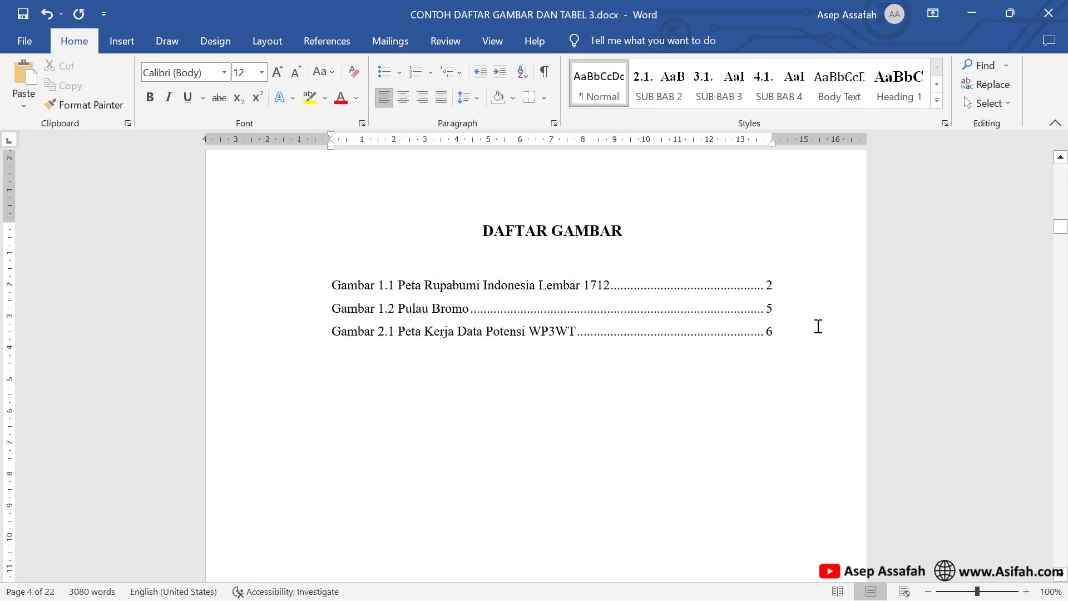
- Scroll down to Tabel 3.1 Struktur Penguasaan Tanah under BAB 3 ANALISIS on page 16
{"action": "scroll", "coordinate": [712, 312], "scroll_direction": "down", "scroll_amount": 8}
{"action": "scroll", "coordinate": [712, 311], "scroll_direction": "down", "scroll_amount": 8}
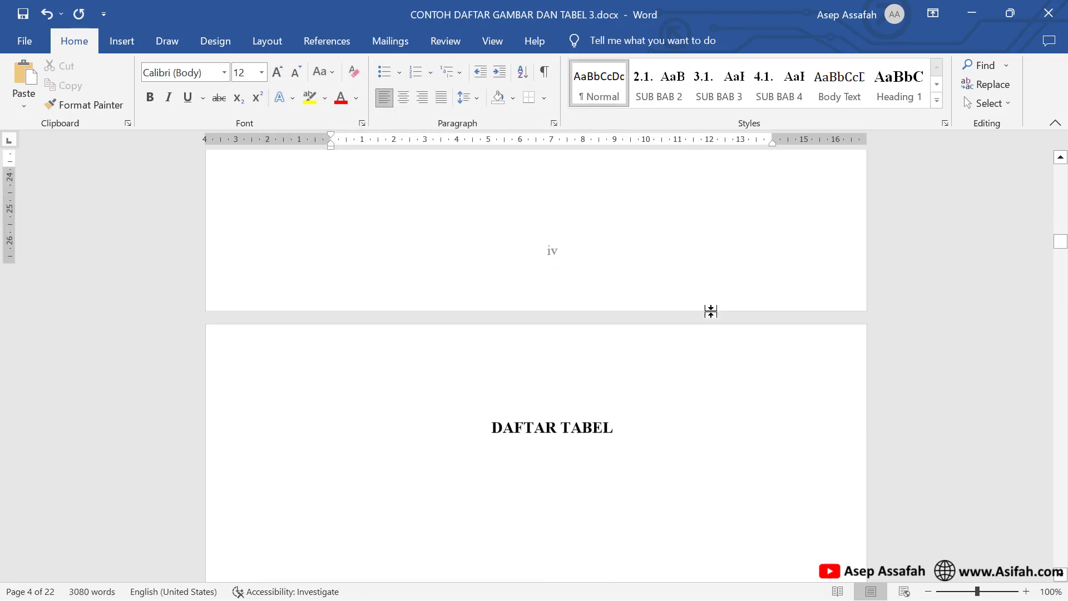
{"action": "scroll", "coordinate": [868, 307], "scroll_direction": "down", "scroll_amount": 1}
{"action": "scroll", "coordinate": [868, 308], "scroll_direction": "down", "scroll_amount": 4}
{"action": "scroll", "coordinate": [868, 309], "scroll_direction": "down", "scroll_amount": 6}
{"action": "scroll", "coordinate": [873, 311], "scroll_direction": "down", "scroll_amount": 7}
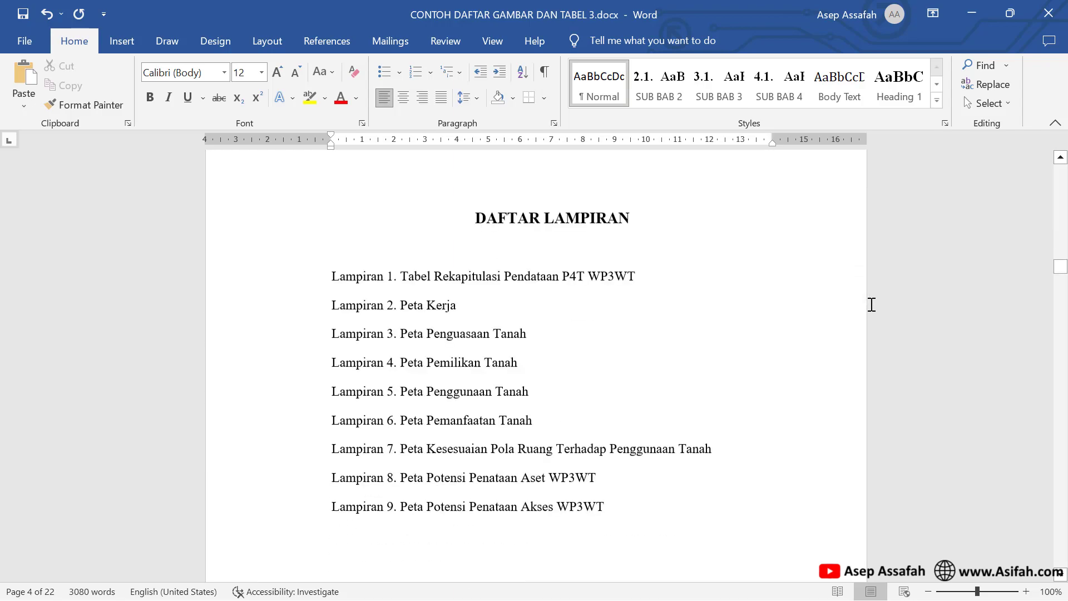
{"action": "scroll", "coordinate": [871, 303], "scroll_direction": "down", "scroll_amount": 11}
{"action": "scroll", "coordinate": [871, 303], "scroll_direction": "down", "scroll_amount": 8}
{"action": "scroll", "coordinate": [873, 306], "scroll_direction": "down", "scroll_amount": 7}
{"action": "scroll", "coordinate": [873, 305], "scroll_direction": "down", "scroll_amount": 6}
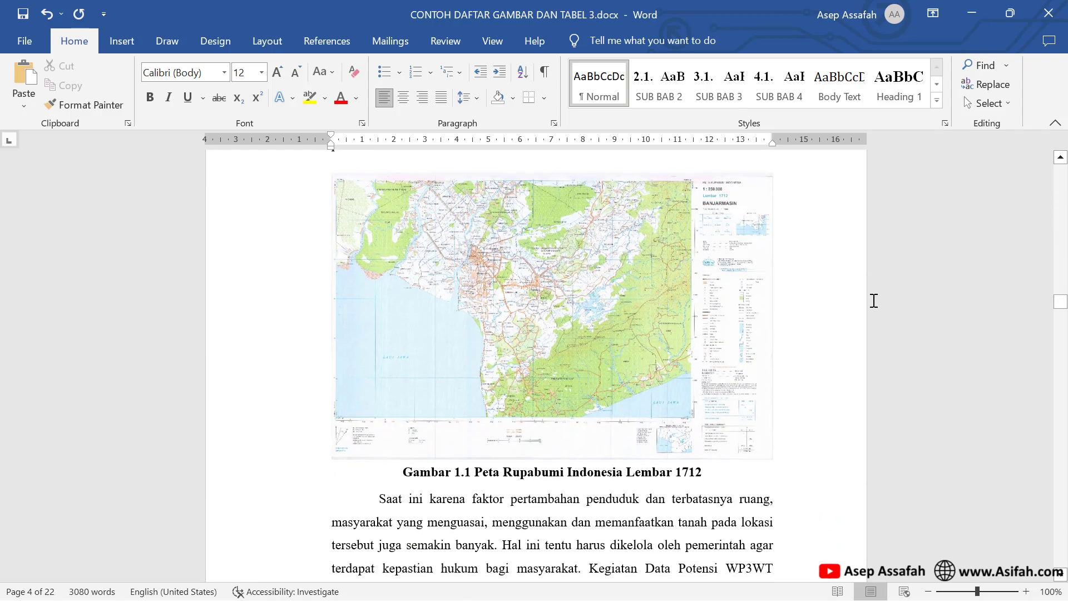
{"action": "scroll", "coordinate": [876, 308], "scroll_direction": "down", "scroll_amount": 6}
{"action": "scroll", "coordinate": [873, 304], "scroll_direction": "down", "scroll_amount": 7}
{"action": "scroll", "coordinate": [873, 300], "scroll_direction": "down", "scroll_amount": 6}
{"action": "scroll", "coordinate": [874, 298], "scroll_direction": "down", "scroll_amount": 7}
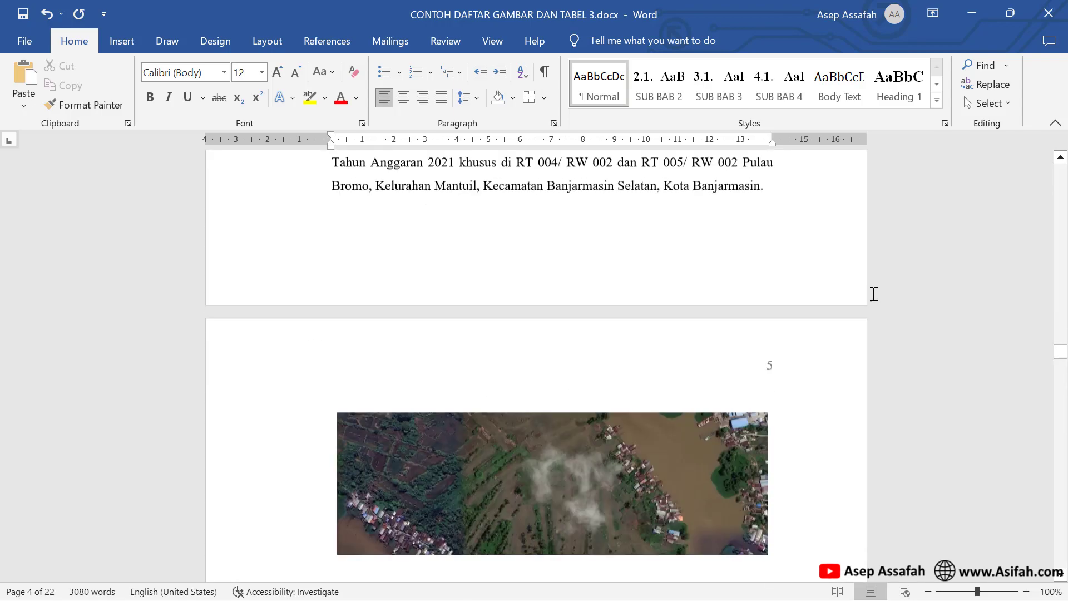
{"action": "scroll", "coordinate": [874, 294], "scroll_direction": "down", "scroll_amount": 6}
{"action": "scroll", "coordinate": [873, 294], "scroll_direction": "down", "scroll_amount": 6}
{"action": "scroll", "coordinate": [874, 293], "scroll_direction": "down", "scroll_amount": 6}
{"action": "scroll", "coordinate": [874, 292], "scroll_direction": "down", "scroll_amount": 6}
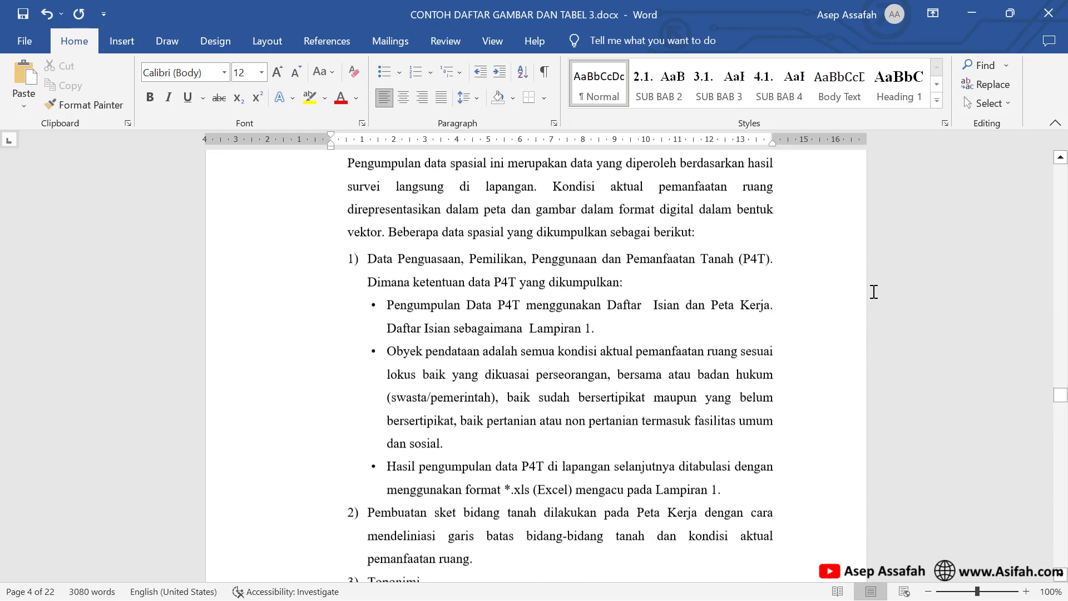
{"action": "scroll", "coordinate": [874, 292], "scroll_direction": "down", "scroll_amount": 6}
{"action": "scroll", "coordinate": [874, 290], "scroll_direction": "down", "scroll_amount": 6}
{"action": "scroll", "coordinate": [874, 290], "scroll_direction": "down", "scroll_amount": 6}
{"action": "scroll", "coordinate": [874, 289], "scroll_direction": "down", "scroll_amount": 6}
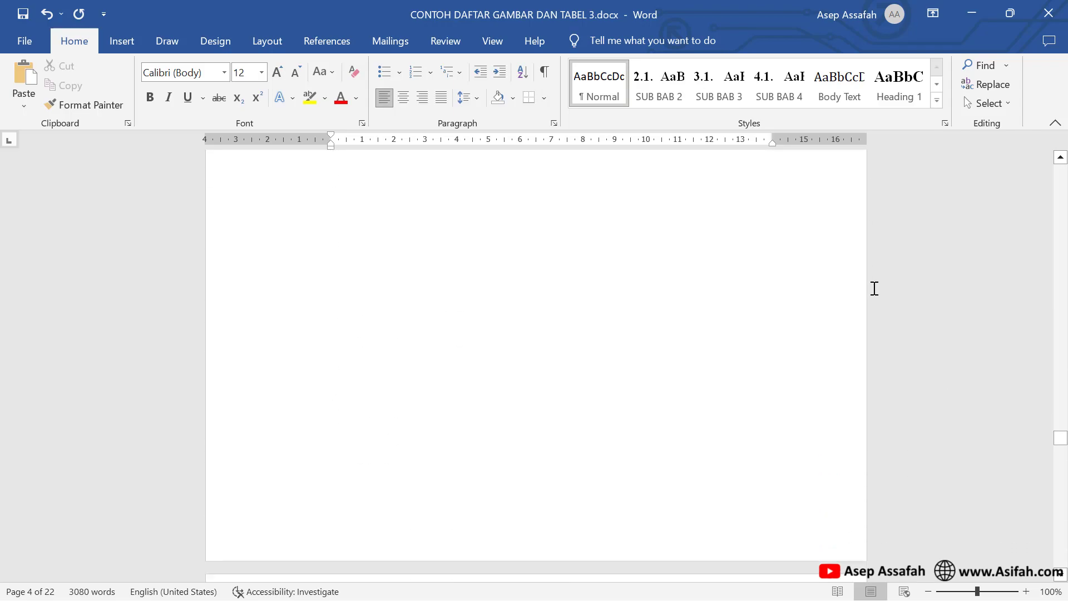
{"action": "scroll", "coordinate": [873, 290], "scroll_direction": "down", "scroll_amount": 6}
{"action": "scroll", "coordinate": [873, 289], "scroll_direction": "down", "scroll_amount": 2}
{"action": "scroll", "coordinate": [676, 290], "scroll_direction": "up", "scroll_amount": 2}
{"action": "scroll", "coordinate": [675, 290], "scroll_direction": "up", "scroll_amount": 3}
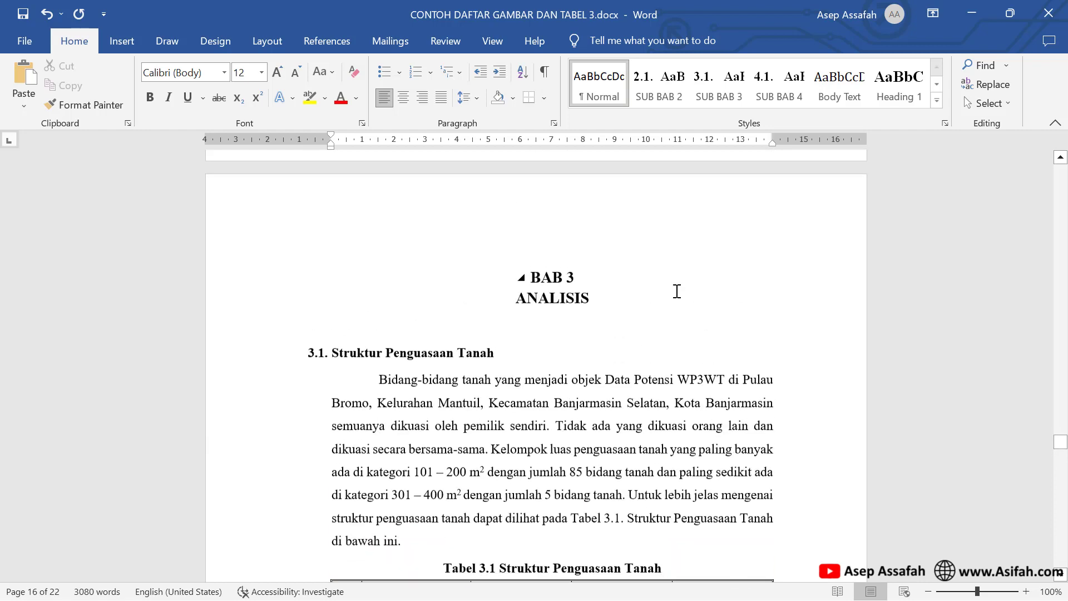
{"action": "scroll", "coordinate": [675, 290], "scroll_direction": "down", "scroll_amount": 3}
{"action": "scroll", "coordinate": [676, 284], "scroll_direction": "down", "scroll_amount": 2}
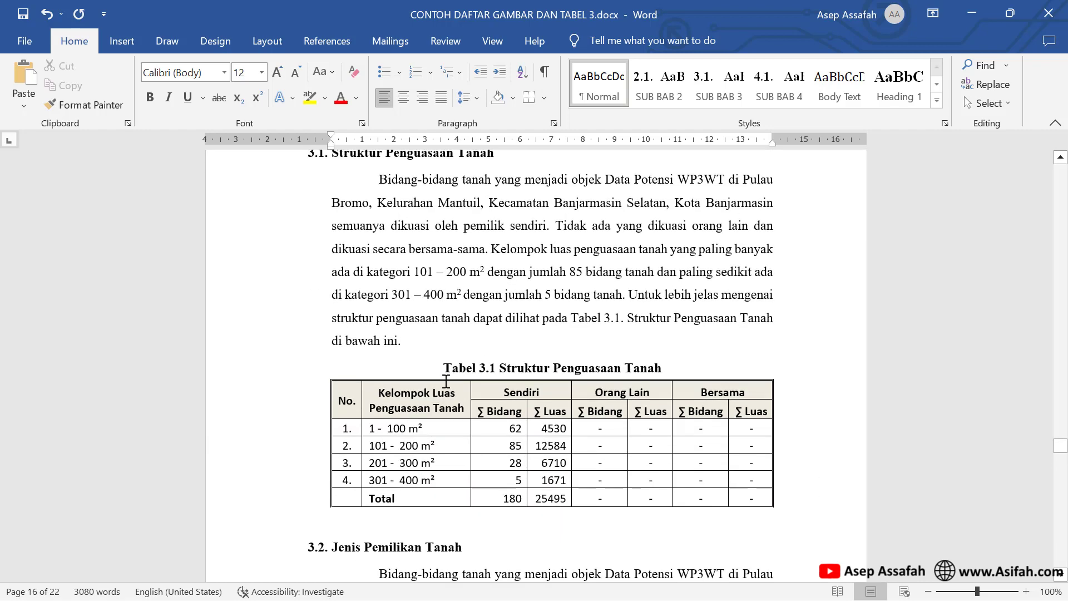
- Caption the Struktur Penguasaan Tanah table above it using a new 'Tabel 3.' label, giving 'Tabel 3. 1'
{"action": "left_click", "coordinate": [324, 372]}
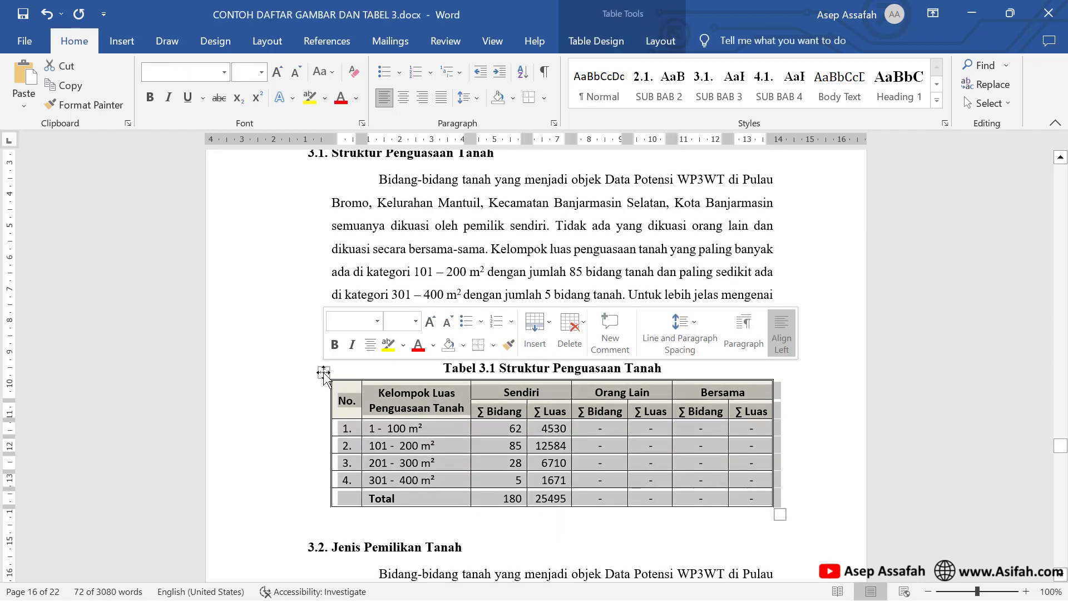
{"action": "right_click", "coordinate": [323, 372]}
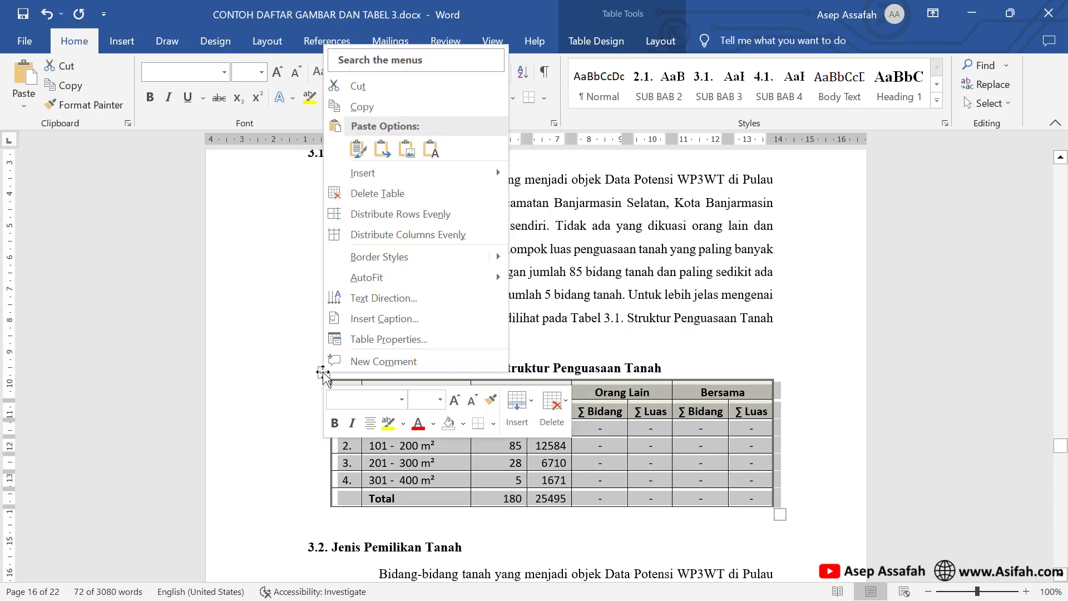
{"action": "left_click", "coordinate": [370, 318]}
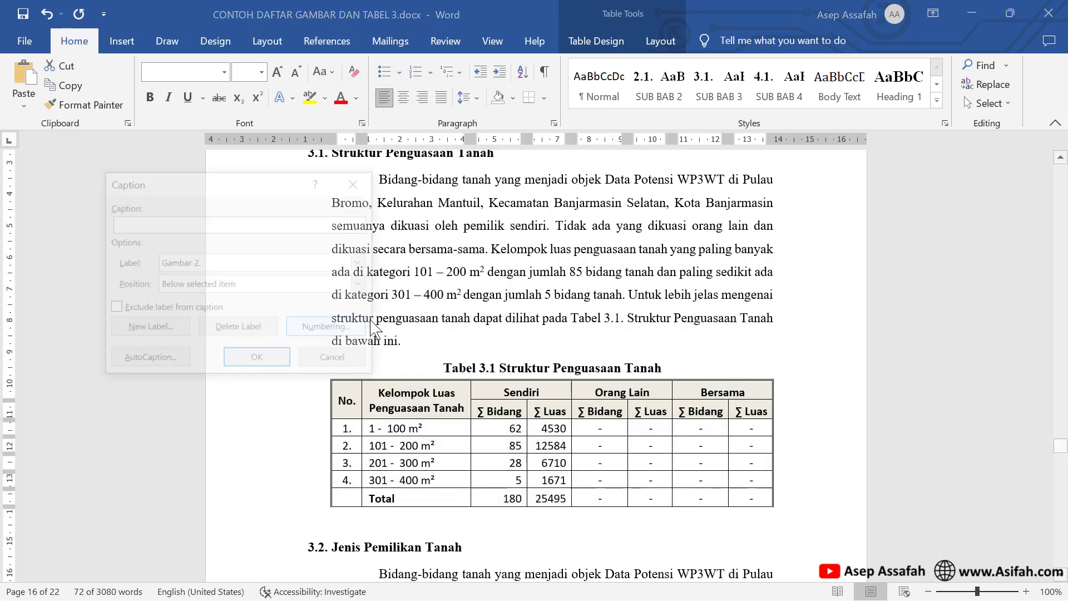
{"action": "left_click", "coordinate": [153, 332]}
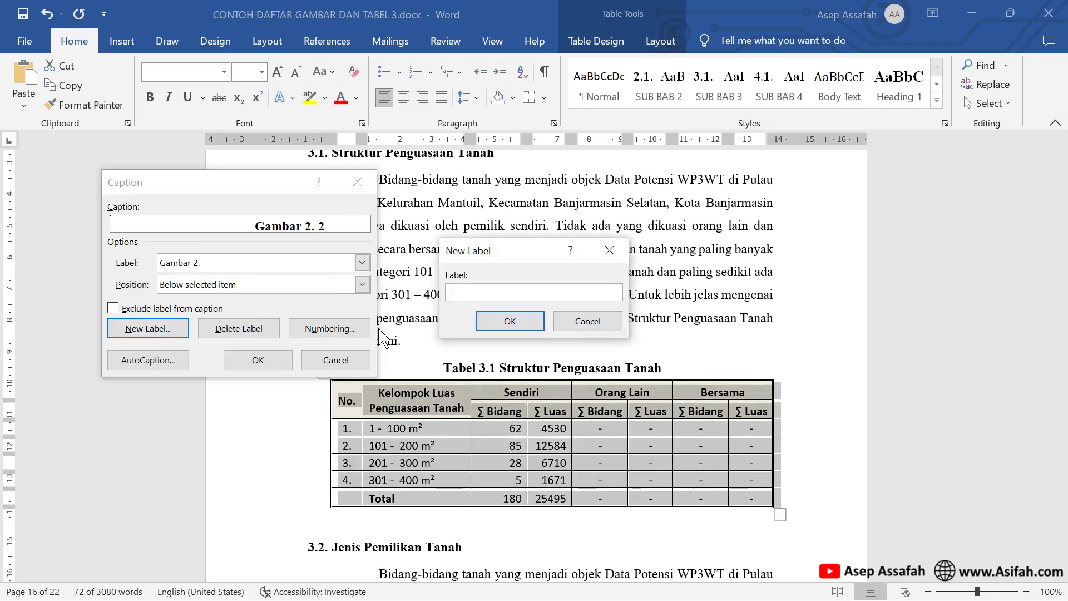
{"action": "type", "text": "Tabel 3."}
{"action": "left_click", "coordinate": [513, 323]}
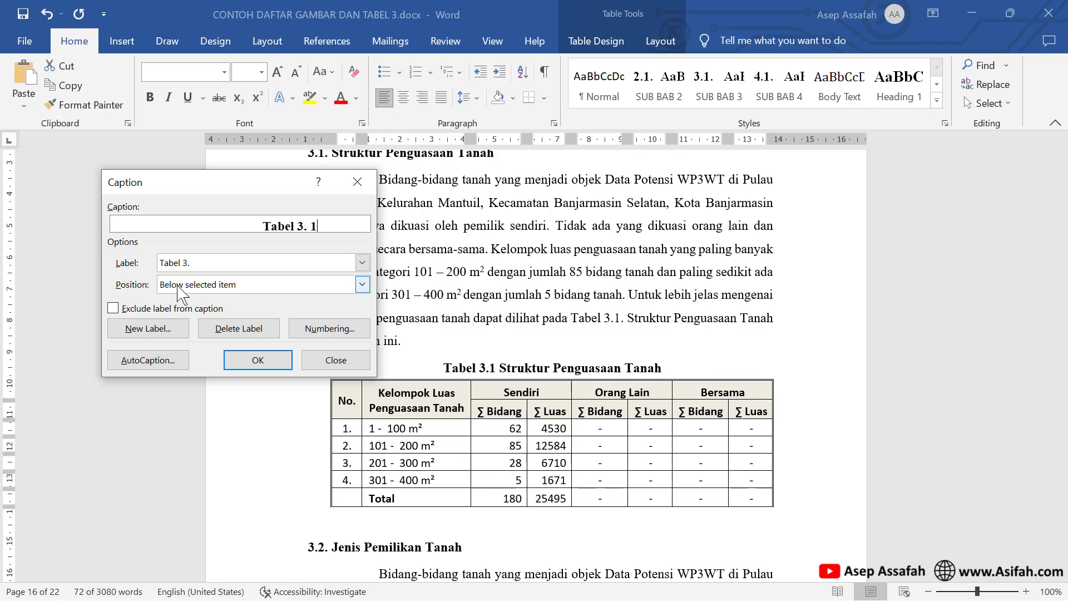
{"action": "left_click", "coordinate": [362, 284]}
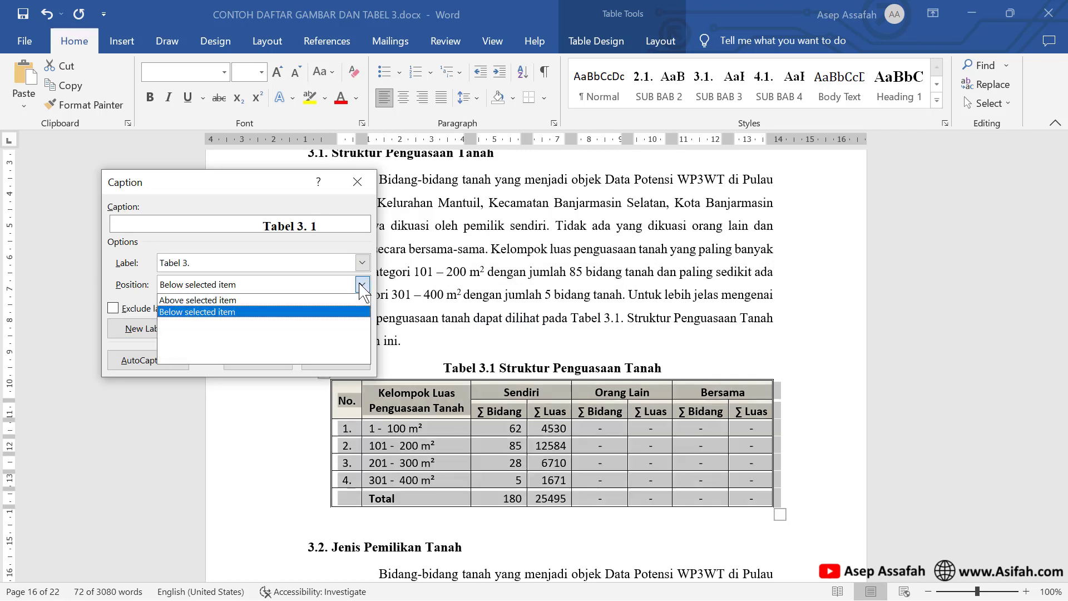
{"action": "left_click", "coordinate": [215, 302]}
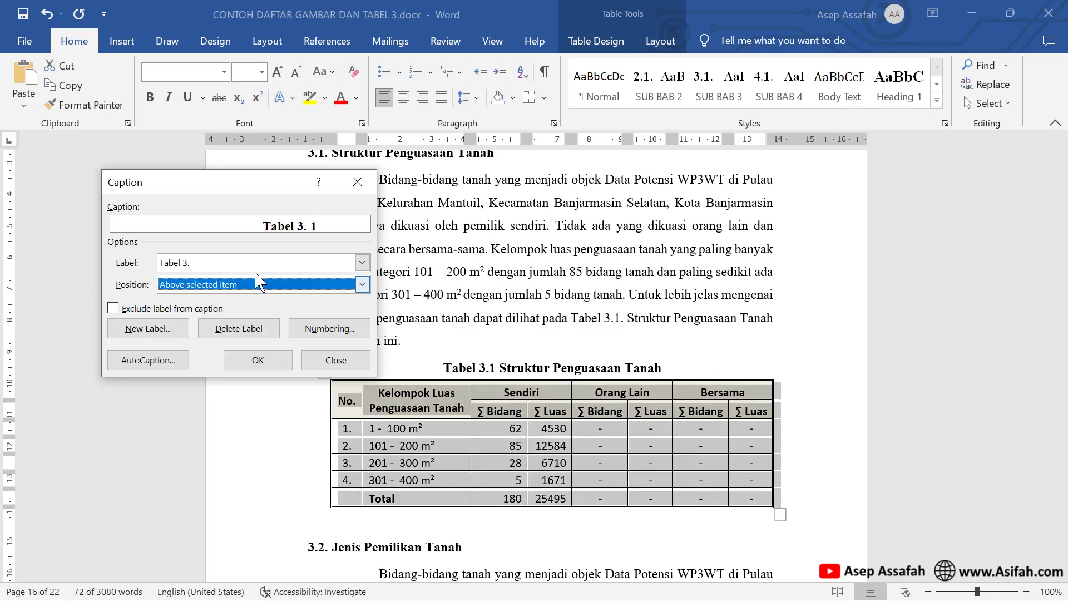
{"action": "left_click", "coordinate": [258, 360]}
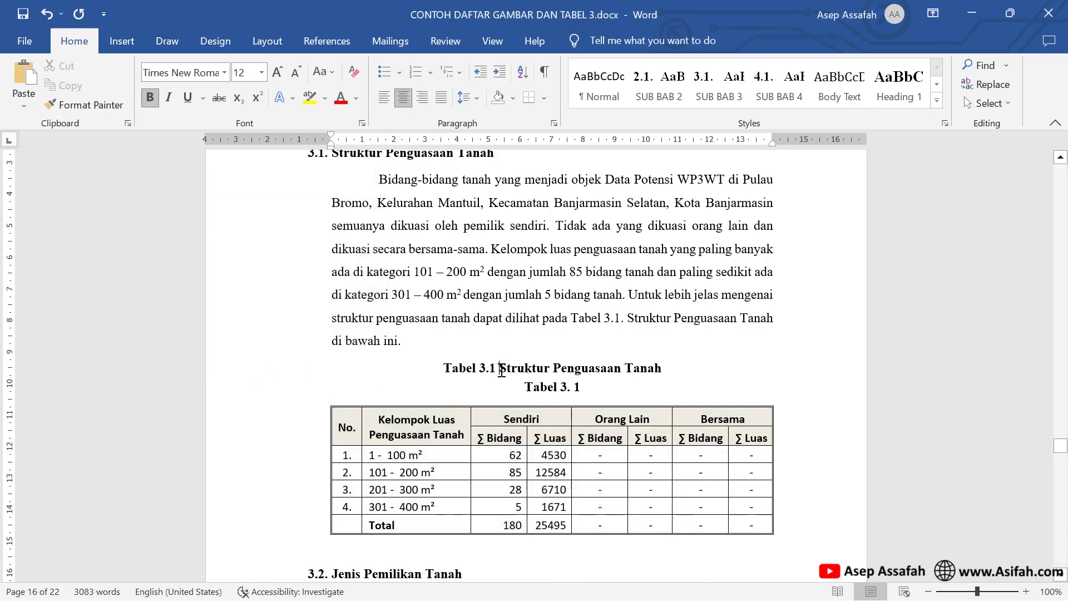
- Copy 'Struktur Penguasaan Tanah' into the new caption as 'Tabel 3.1' and delete the old typed caption
{"action": "left_click_drag", "start_coordinate": [500, 371], "coordinate": [660, 368]}
{"action": "right_click", "coordinate": [648, 367]}
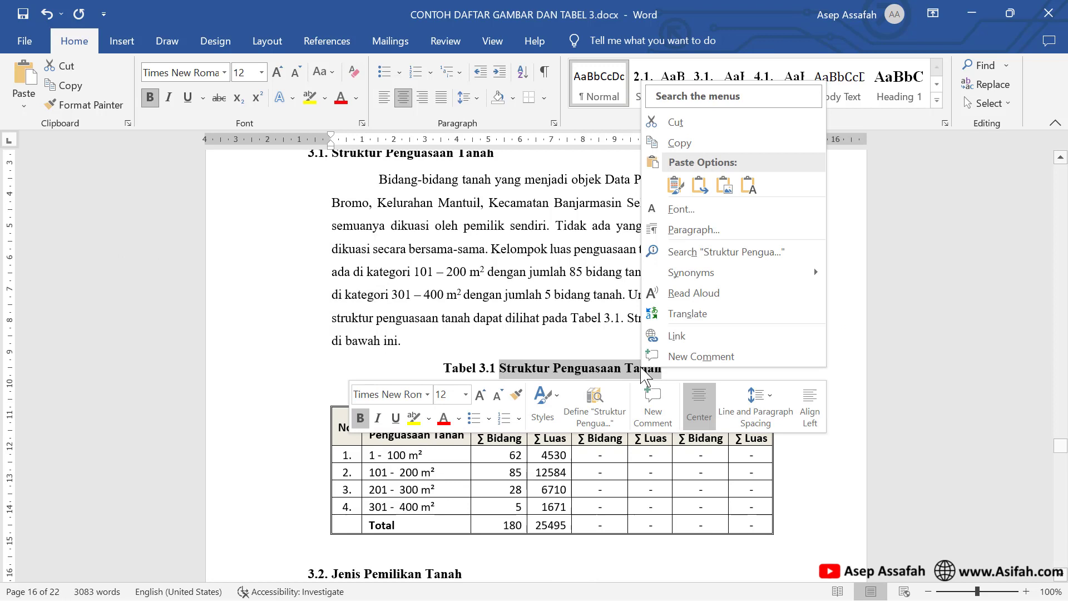
{"action": "left_click", "coordinate": [682, 146]}
{"action": "left_click", "coordinate": [587, 386]}
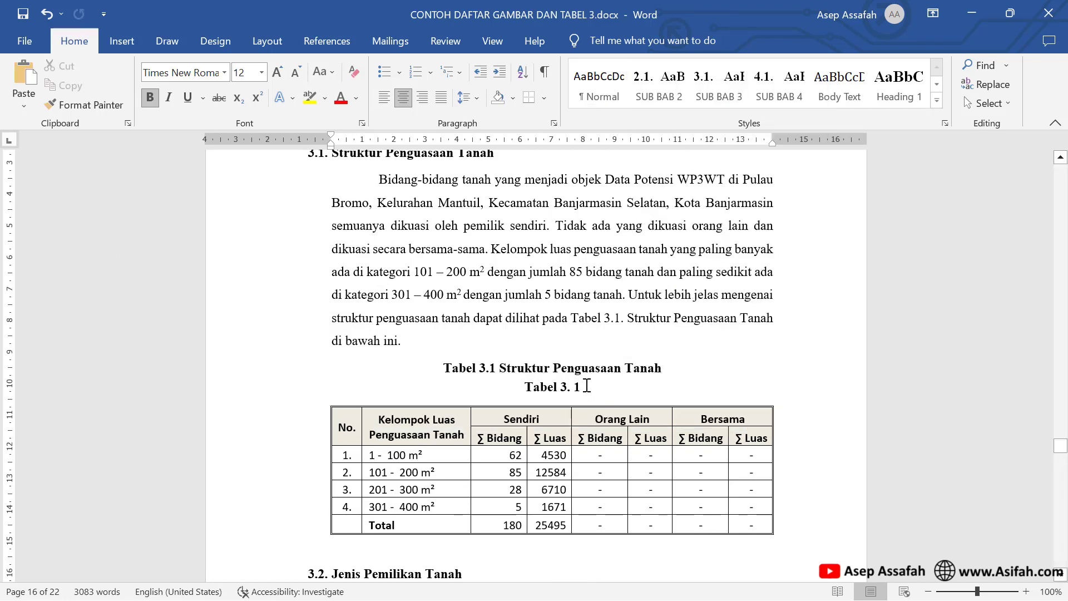
{"action": "right_click", "coordinate": [587, 387]}
{"action": "left_click", "coordinate": [621, 174]}
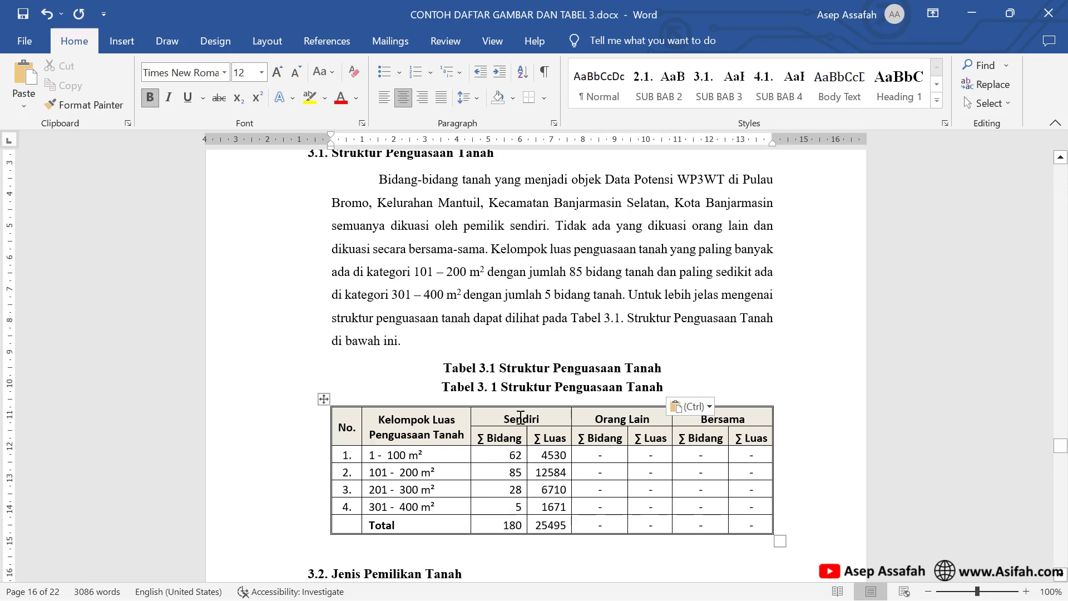
{"action": "key", "text": "BackSpace"}
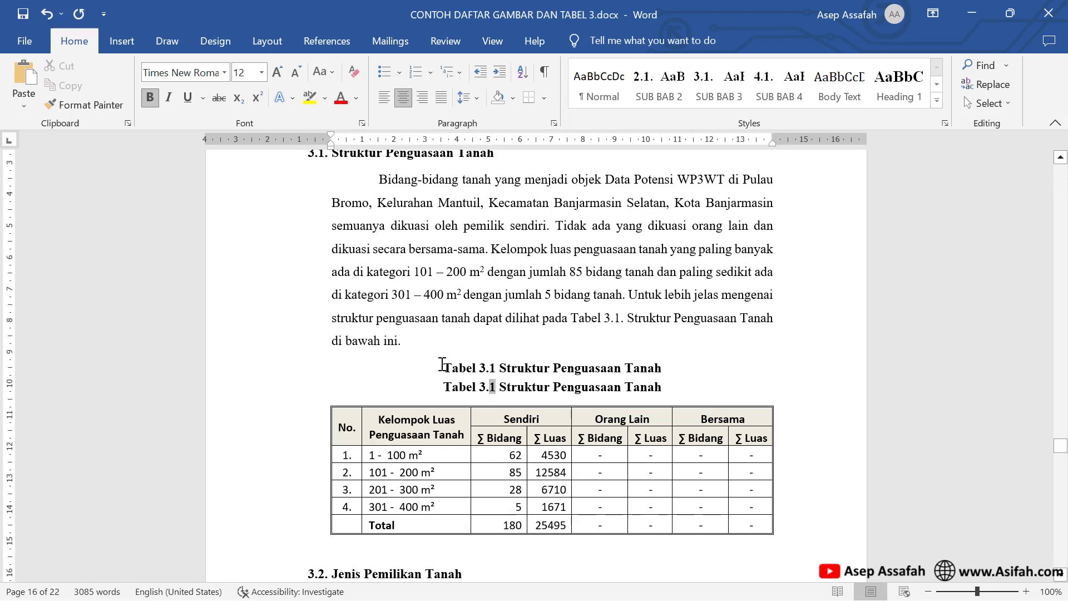
{"action": "left_click_drag", "start_coordinate": [444, 368], "coordinate": [649, 365]}
{"action": "key", "text": "Delete"}
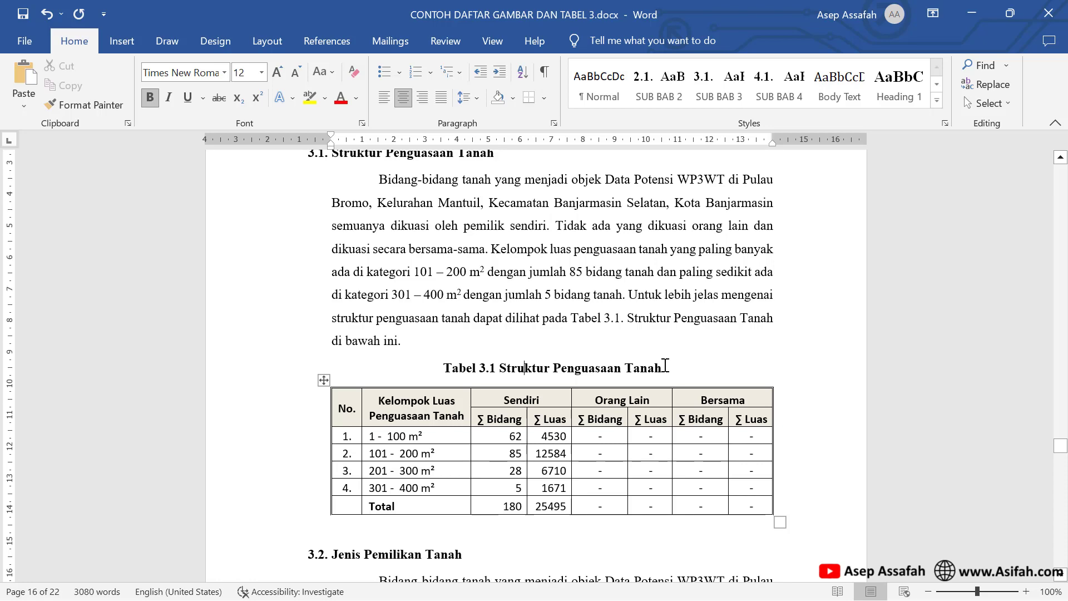
- Set the Tabel 3.1 Struktur Penguasaan Tanah caption to single line spacing
{"action": "left_click_drag", "start_coordinate": [665, 368], "coordinate": [462, 359]}
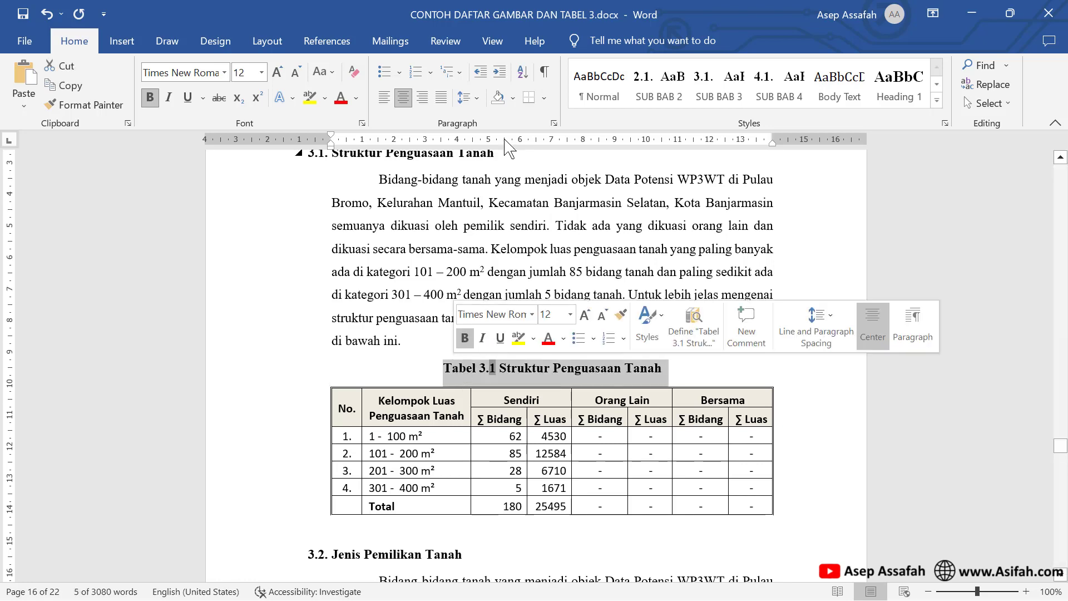
{"action": "left_click", "coordinate": [554, 123]}
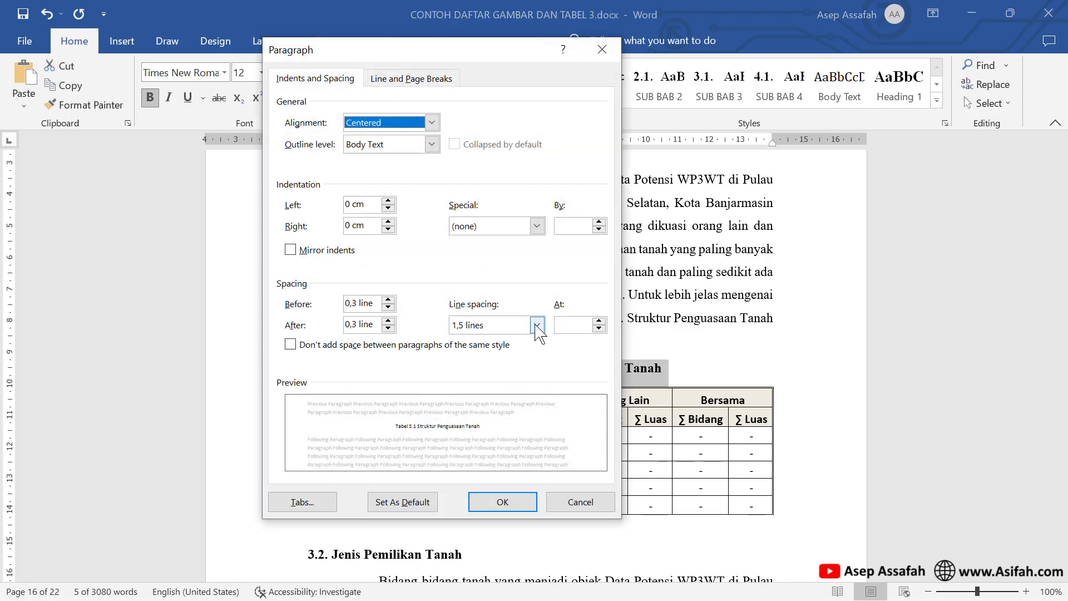
{"action": "left_click", "coordinate": [537, 324]}
{"action": "left_click", "coordinate": [484, 339]}
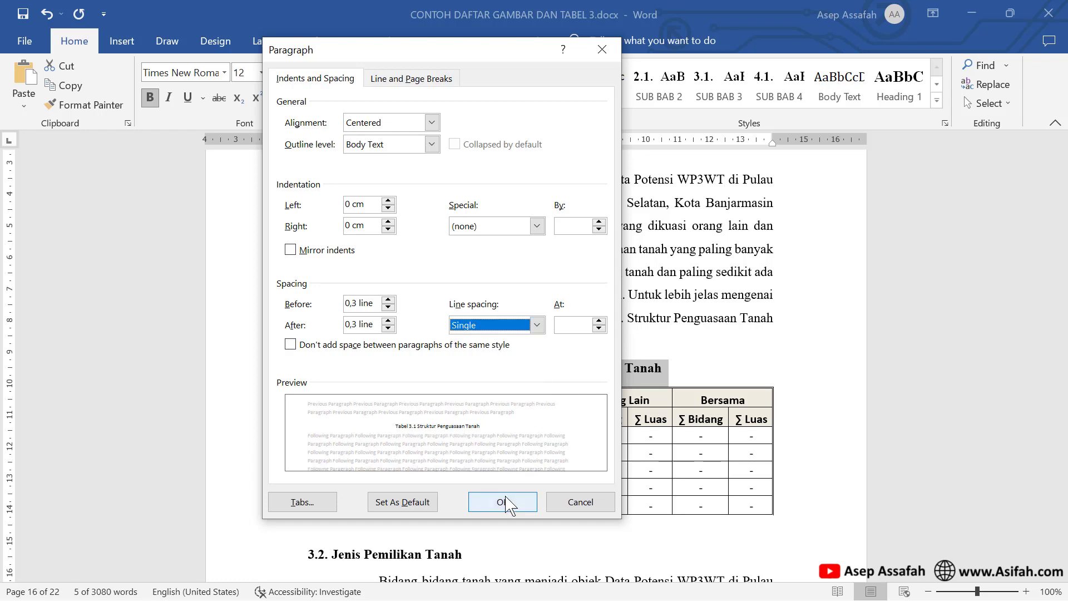
{"action": "left_click", "coordinate": [502, 501]}
{"action": "left_click", "coordinate": [537, 369]}
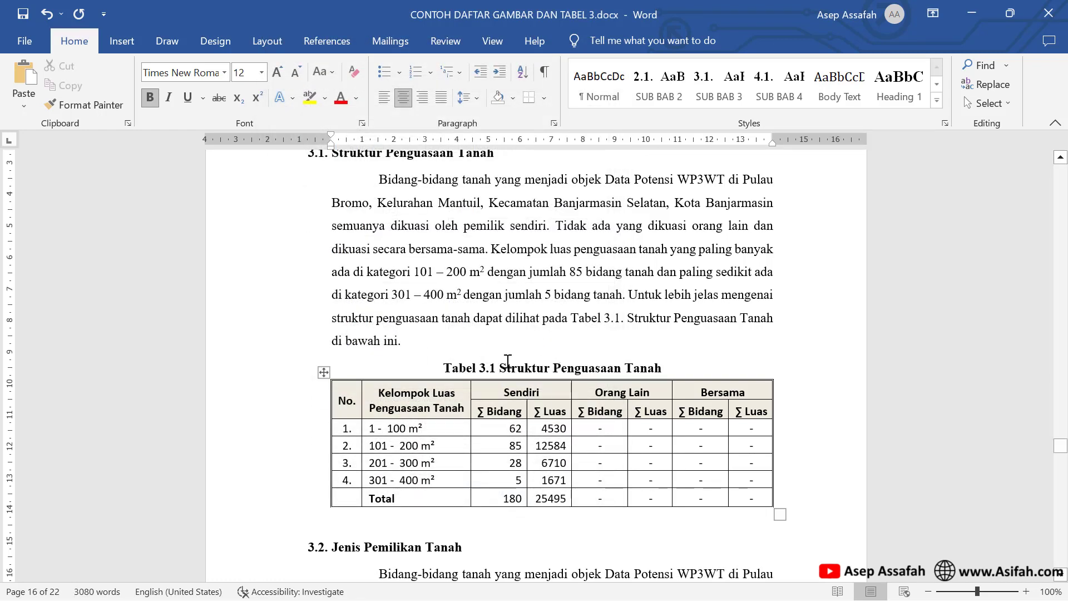
- Insert a 'Tabel 3. 2' caption above the Jenis Penggunaan Tanah table using the Tabel 3. label
{"action": "scroll", "coordinate": [509, 362], "scroll_direction": "down", "scroll_amount": 5}
{"action": "scroll", "coordinate": [508, 359], "scroll_direction": "down", "scroll_amount": 3}
{"action": "scroll", "coordinate": [508, 359], "scroll_direction": "down", "scroll_amount": 4}
{"action": "scroll", "coordinate": [508, 293], "scroll_direction": "down", "scroll_amount": 4}
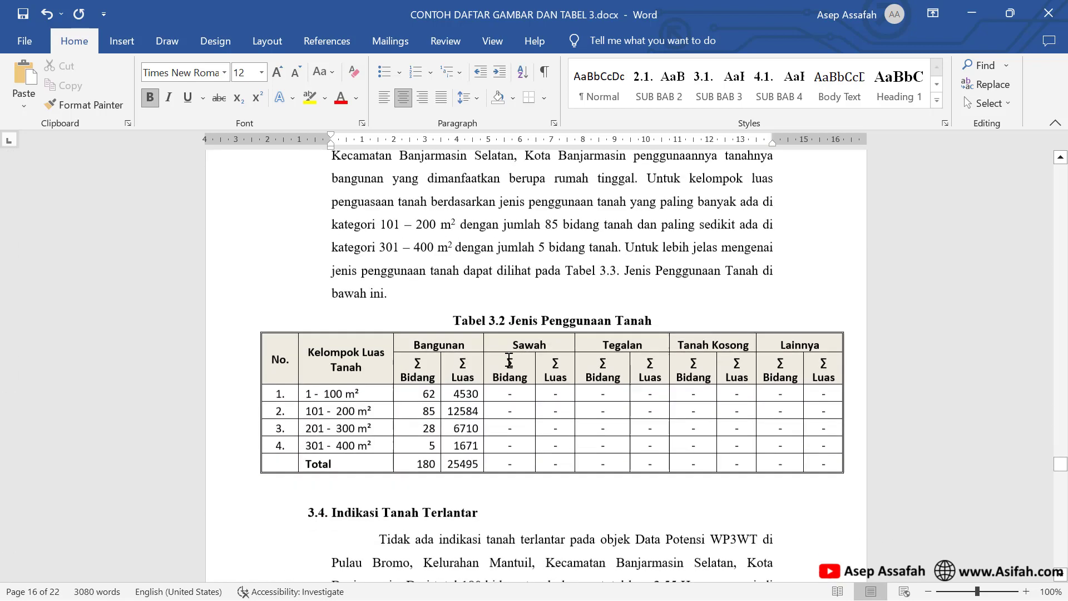
{"action": "scroll", "coordinate": [320, 305], "scroll_direction": "down", "scroll_amount": 2}
{"action": "right_click", "coordinate": [254, 283]}
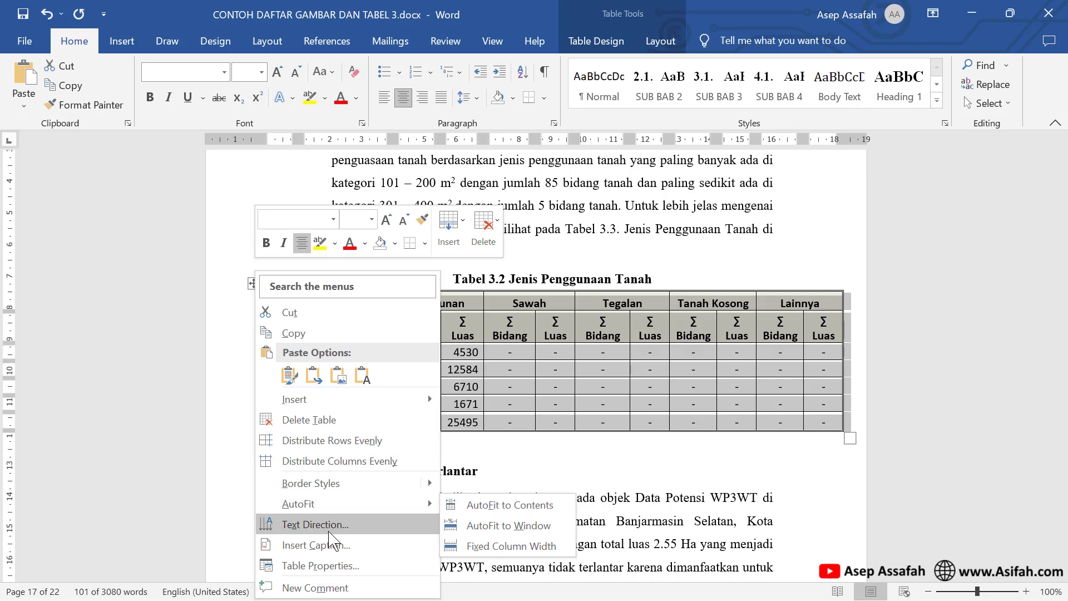
{"action": "left_click", "coordinate": [343, 558]}
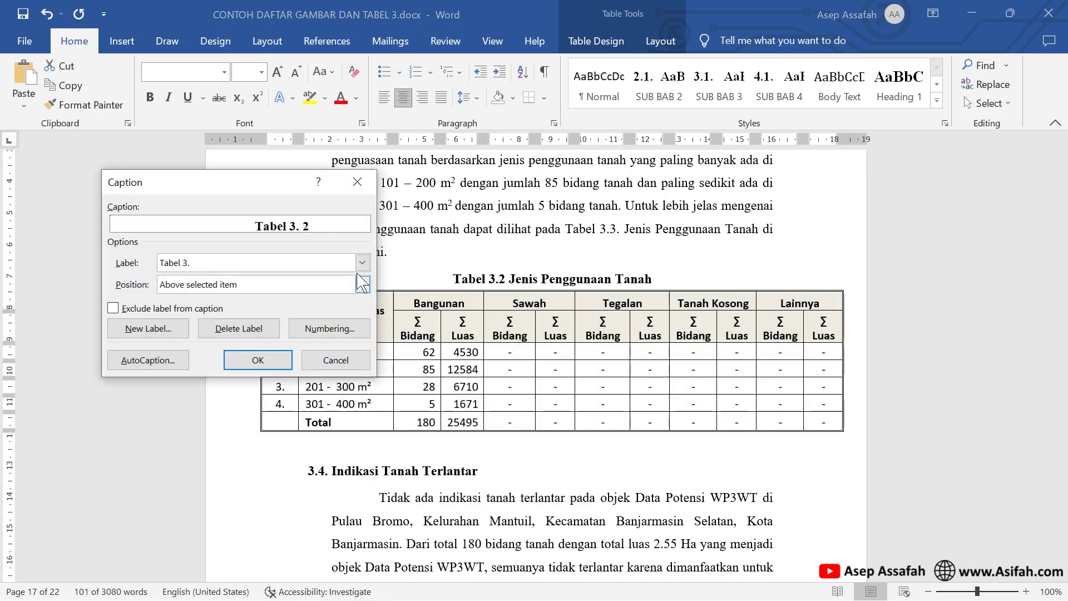
{"action": "left_click", "coordinate": [362, 263]}
{"action": "left_click", "coordinate": [214, 328]}
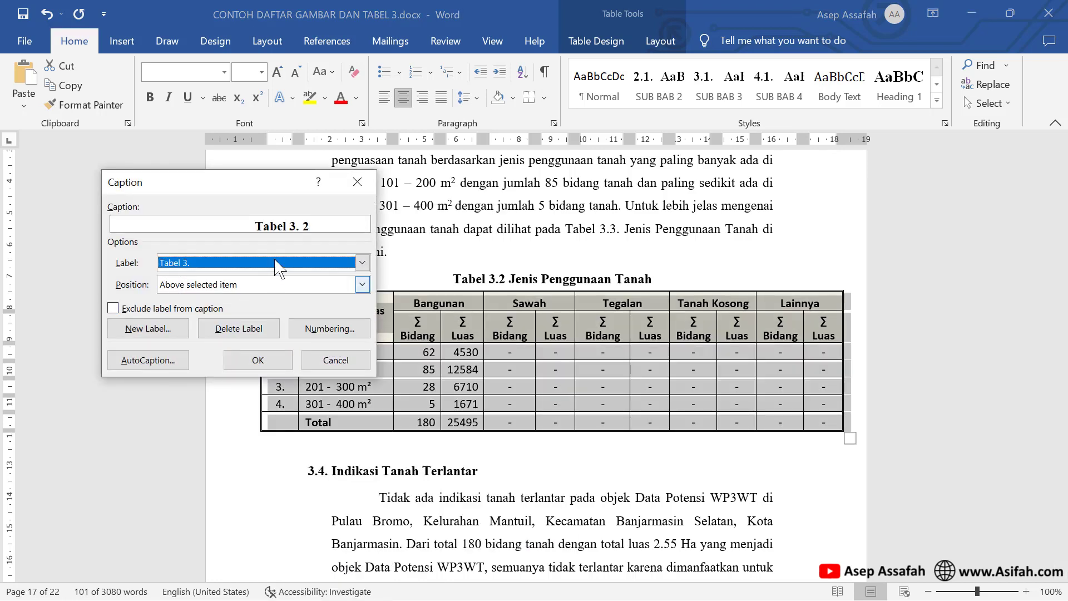
{"action": "left_click", "coordinate": [252, 362]}
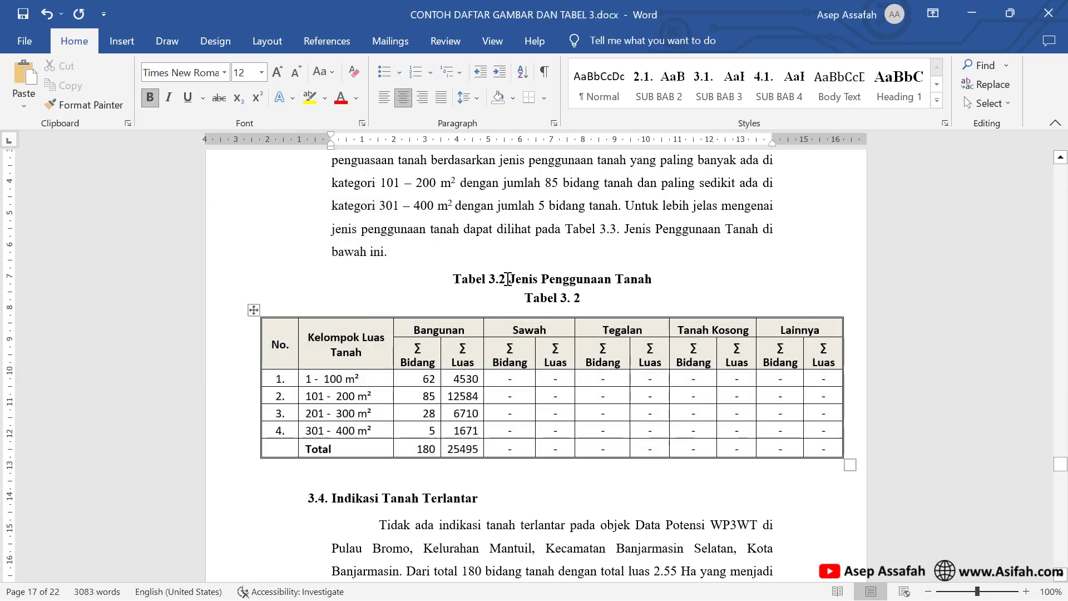
- Paste 'Jenis Penggunaan Tanah' after the number to make 'Tabel 3.2', then delete the old typed caption
{"action": "left_click_drag", "start_coordinate": [509, 279], "coordinate": [652, 279]}
{"action": "right_click", "coordinate": [623, 279]}
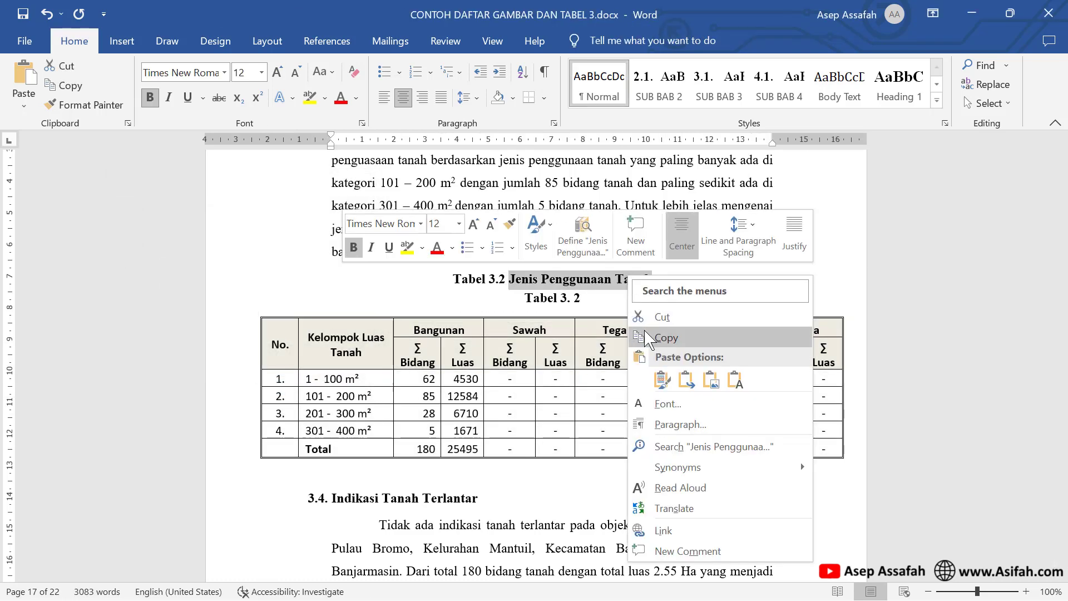
{"action": "key", "text": "Escape"}
{"action": "right_click", "coordinate": [583, 298]}
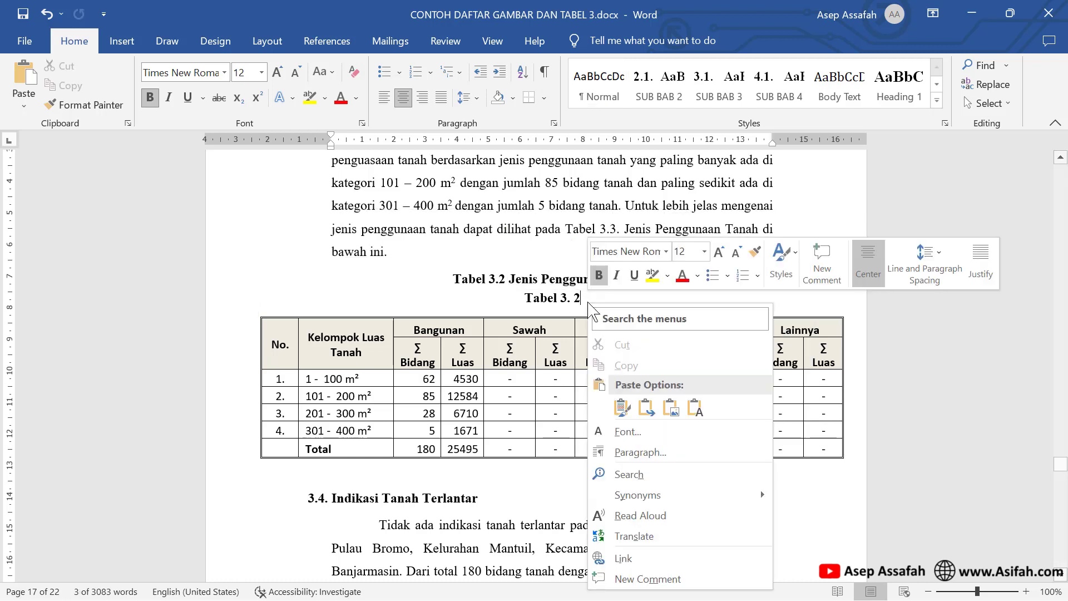
{"action": "left_click", "coordinate": [620, 407]}
{"action": "left_click", "coordinate": [497, 299]}
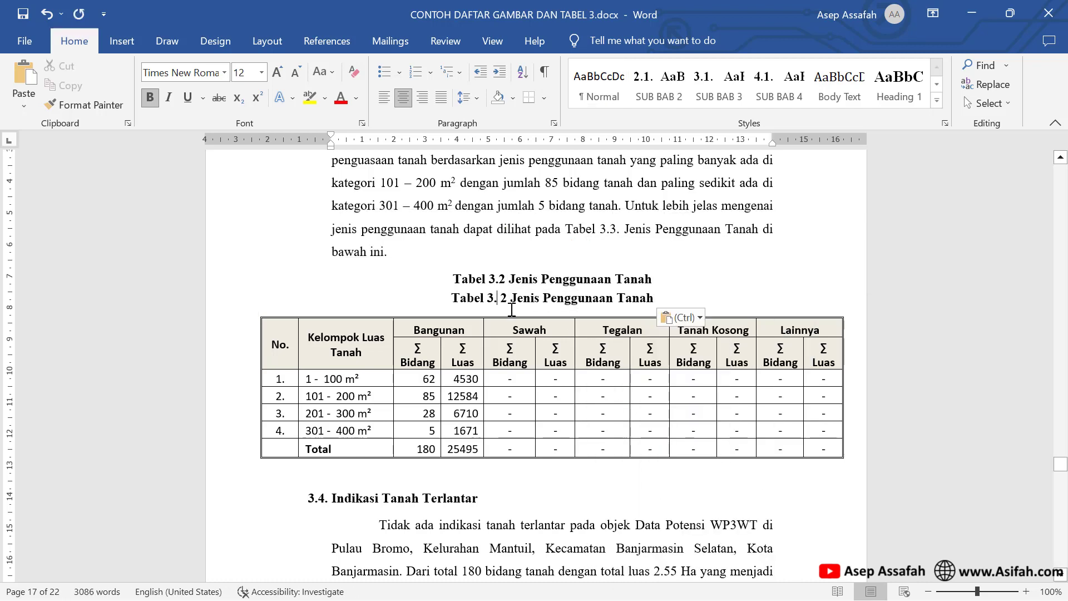
{"action": "key", "text": "Delete"}
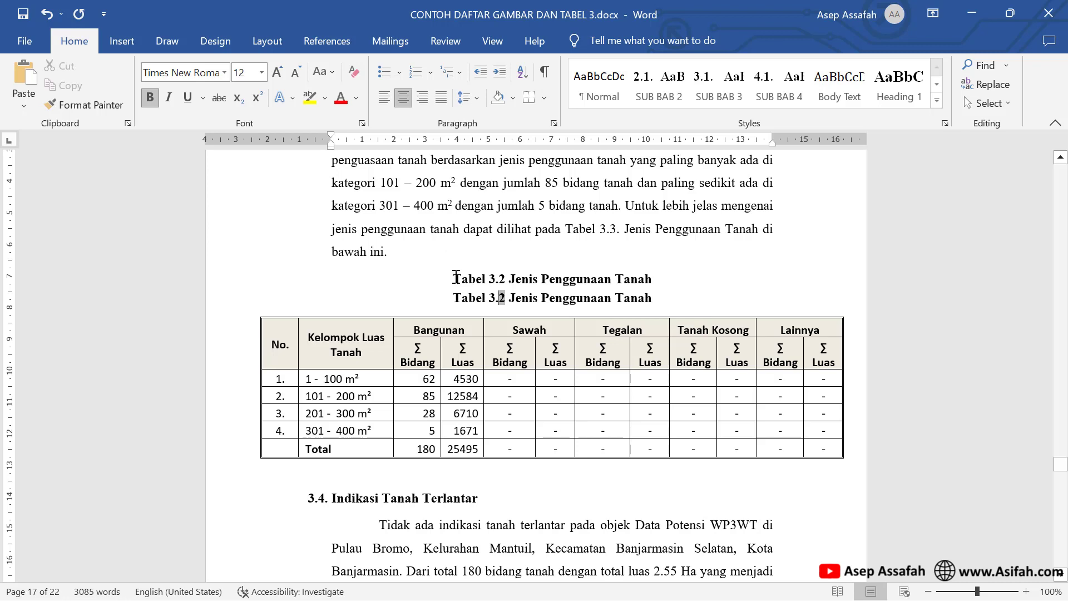
{"action": "triple_click", "coordinate": [500, 278]}
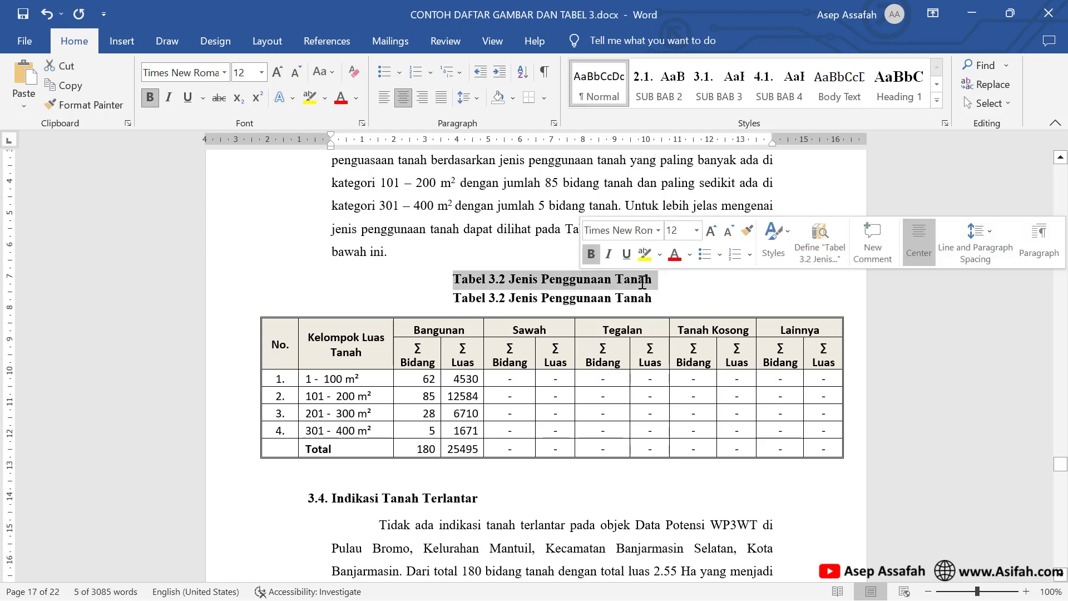
{"action": "key", "text": "Delete"}
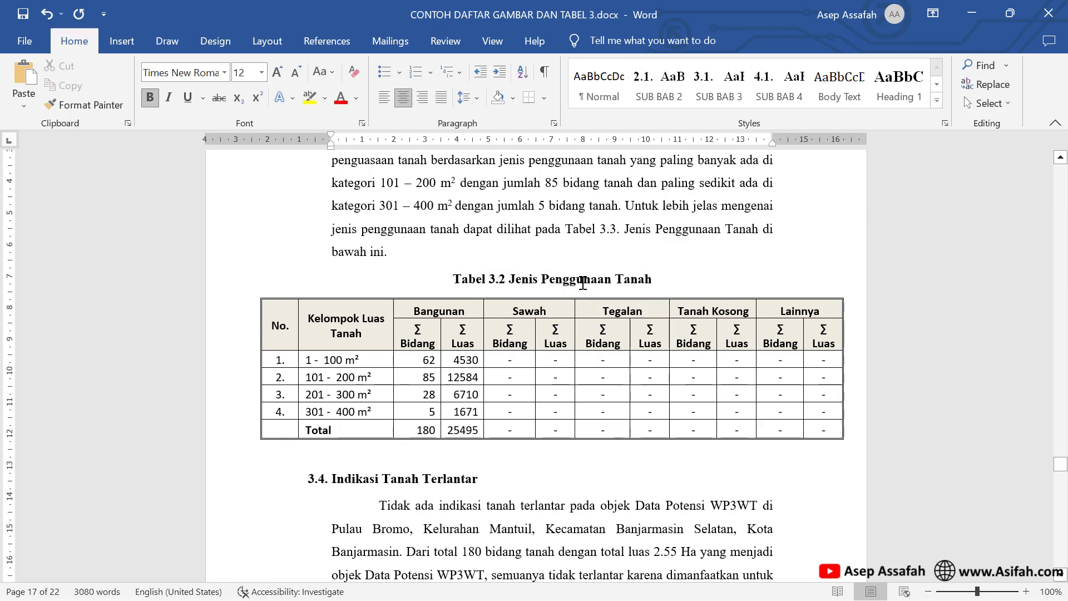
- Set the Tabel 3.2 caption to single line spacing
{"action": "left_click", "coordinate": [554, 123]}
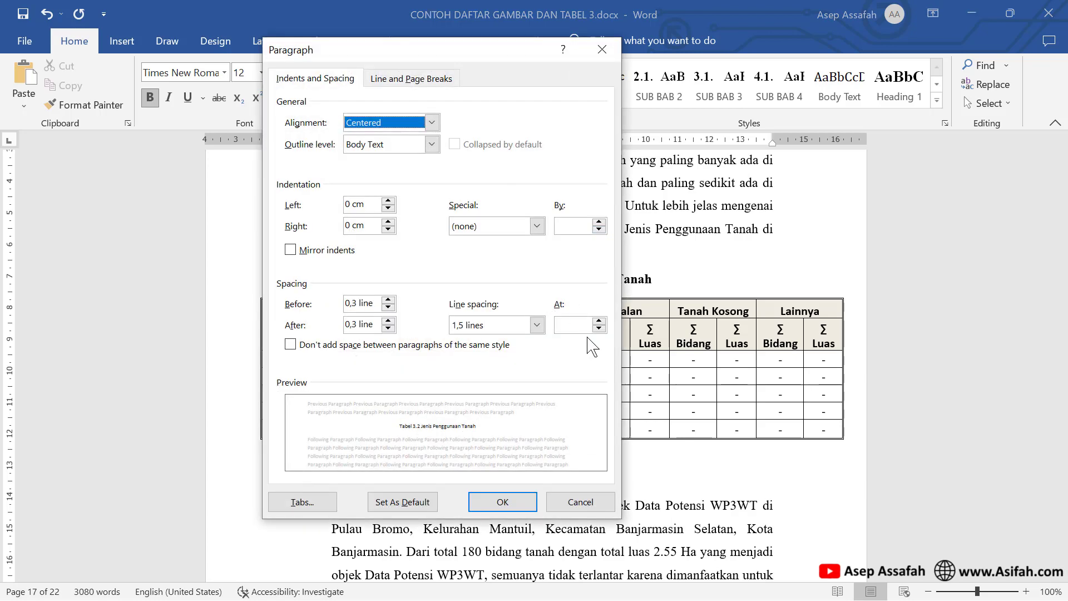
{"action": "left_click", "coordinate": [537, 325]}
{"action": "left_click", "coordinate": [473, 337]}
{"action": "left_click", "coordinate": [511, 507]}
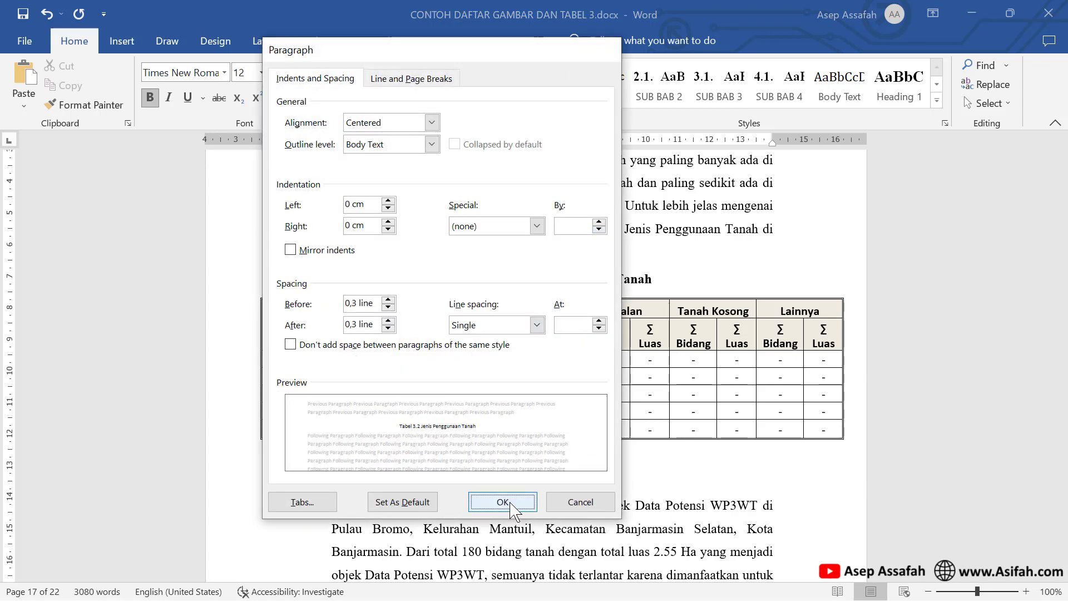
- Insert a 'Tabel 3. 3' caption above the Indikasi Tanah Terlantar table
{"action": "scroll", "coordinate": [571, 326], "scroll_direction": "down", "scroll_amount": 3}
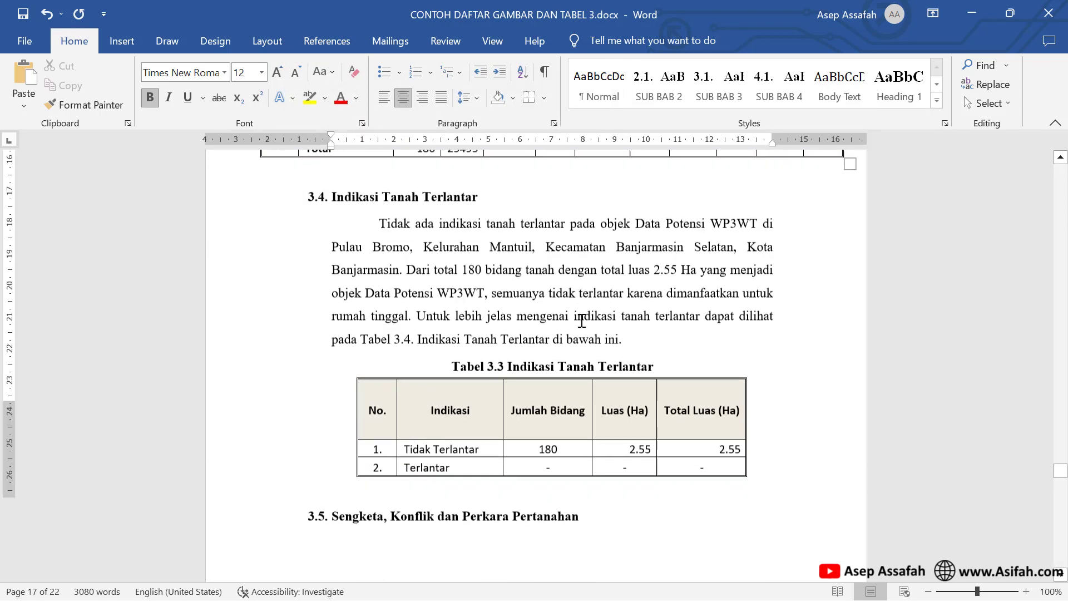
{"action": "scroll", "coordinate": [573, 319], "scroll_direction": "down", "scroll_amount": 3}
{"action": "left_click", "coordinate": [349, 285]}
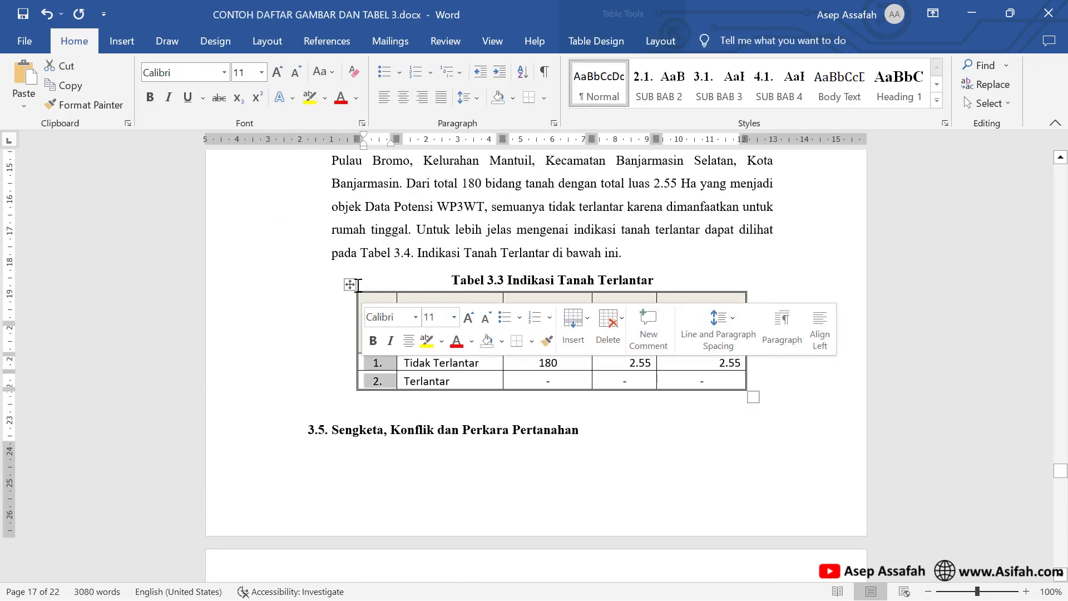
{"action": "right_click", "coordinate": [350, 273]}
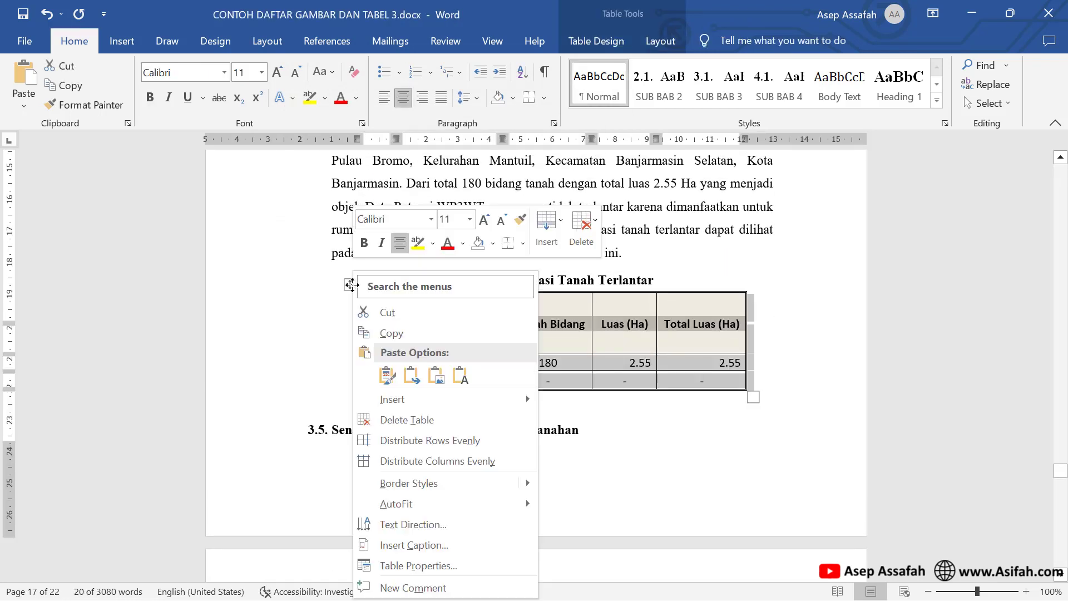
{"action": "left_click", "coordinate": [415, 545]}
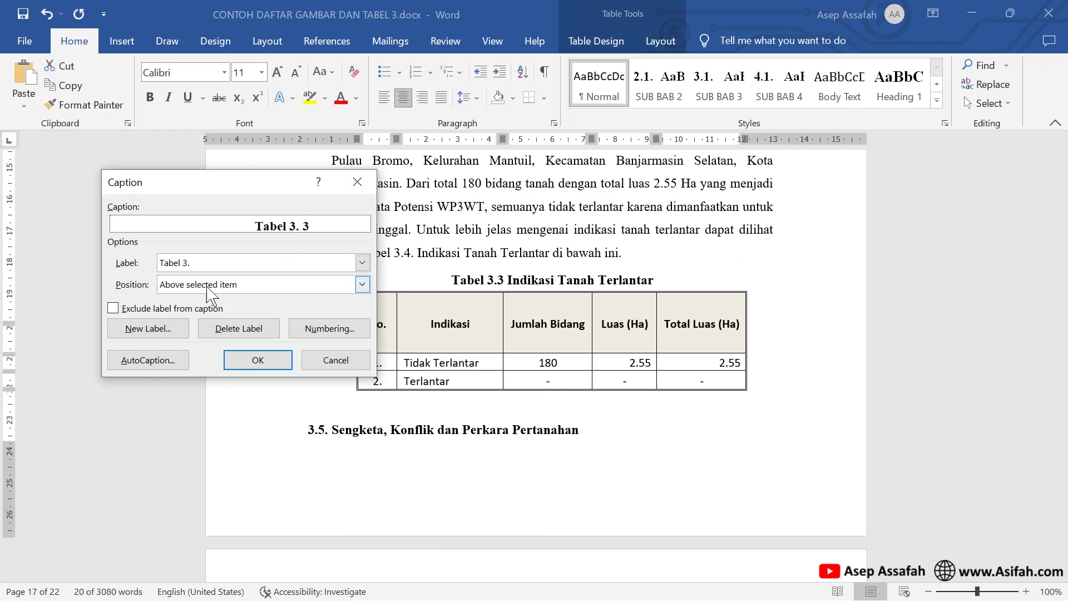
{"action": "left_click", "coordinate": [271, 364]}
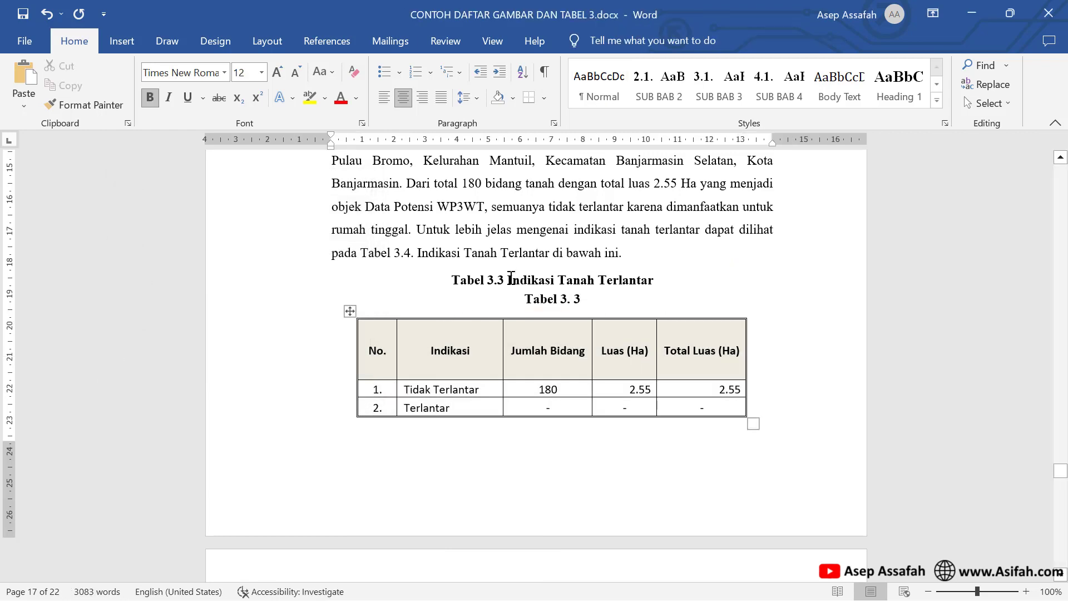
- Paste 'Indikasi Tanah Terlantar' after the number to make 'Tabel 3.3', then delete the old typed caption
{"action": "left_click_drag", "start_coordinate": [511, 278], "coordinate": [654, 281]}
{"action": "right_click", "coordinate": [653, 283]}
{"action": "left_click", "coordinate": [670, 338]}
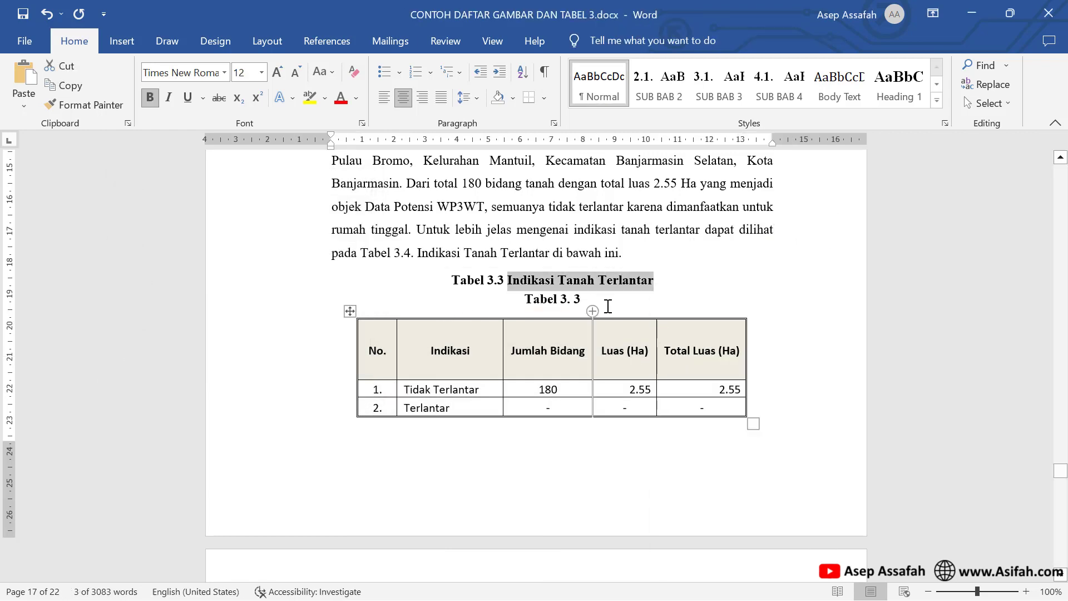
{"action": "right_click", "coordinate": [608, 301]}
{"action": "left_click", "coordinate": [639, 405]}
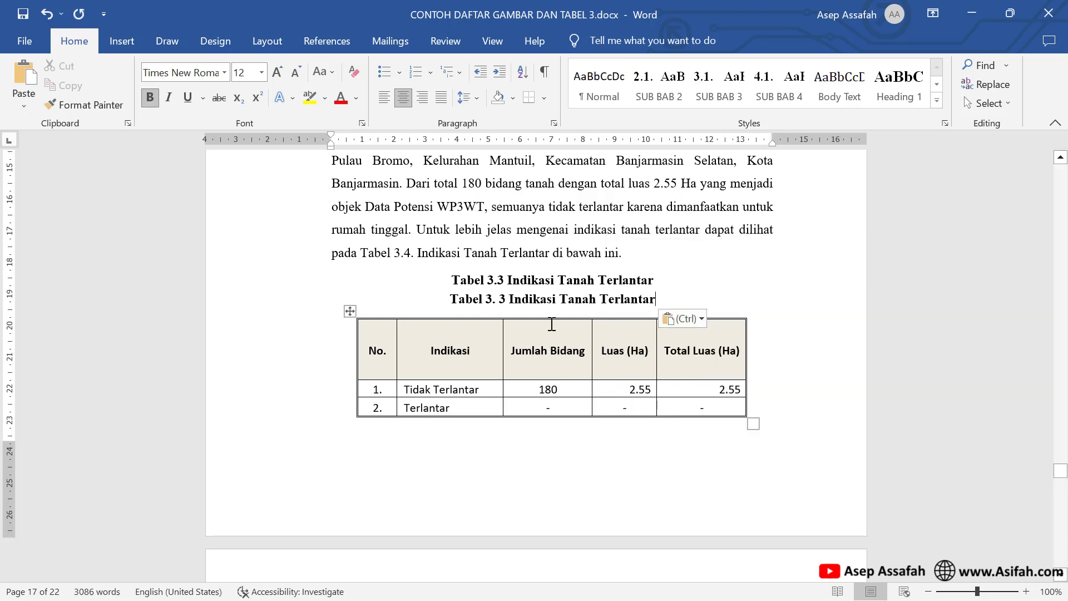
{"action": "key", "text": "Delete"}
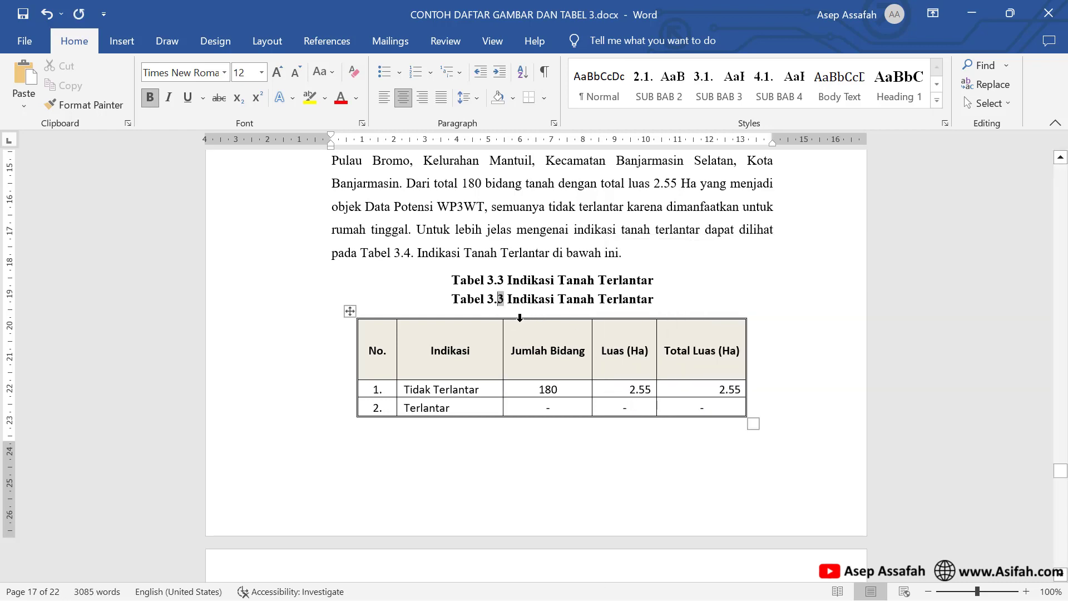
{"action": "left_click_drag", "start_coordinate": [452, 280], "coordinate": [658, 281]}
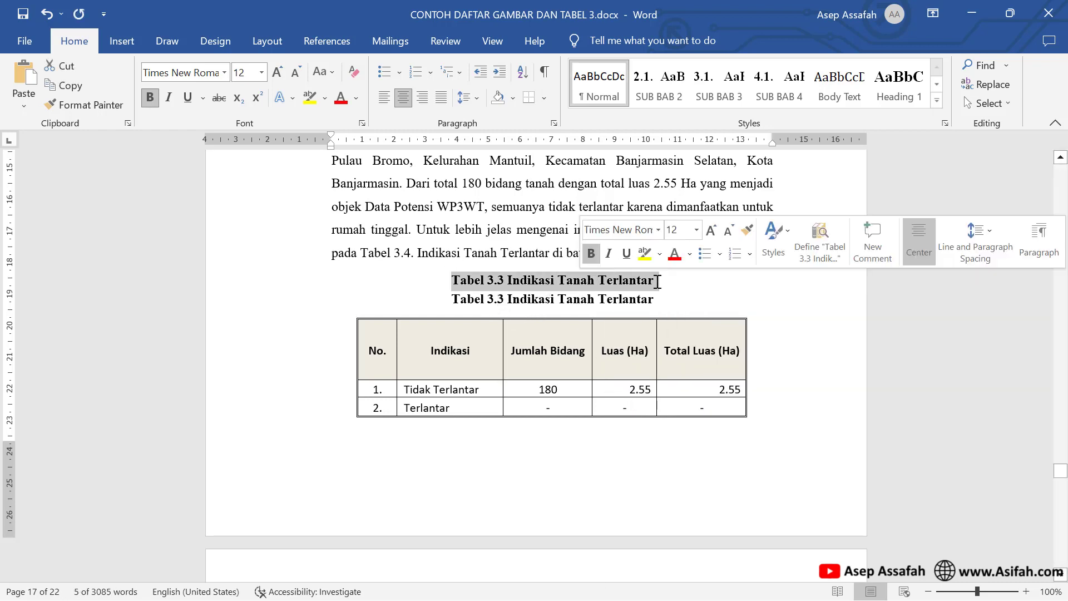
{"action": "key", "text": "Delete"}
- Set the Tabel 3.3 caption to single line spacing and move on to the Tabel 3.4 table
{"action": "scroll", "coordinate": [658, 281], "scroll_direction": "down", "scroll_amount": 3}
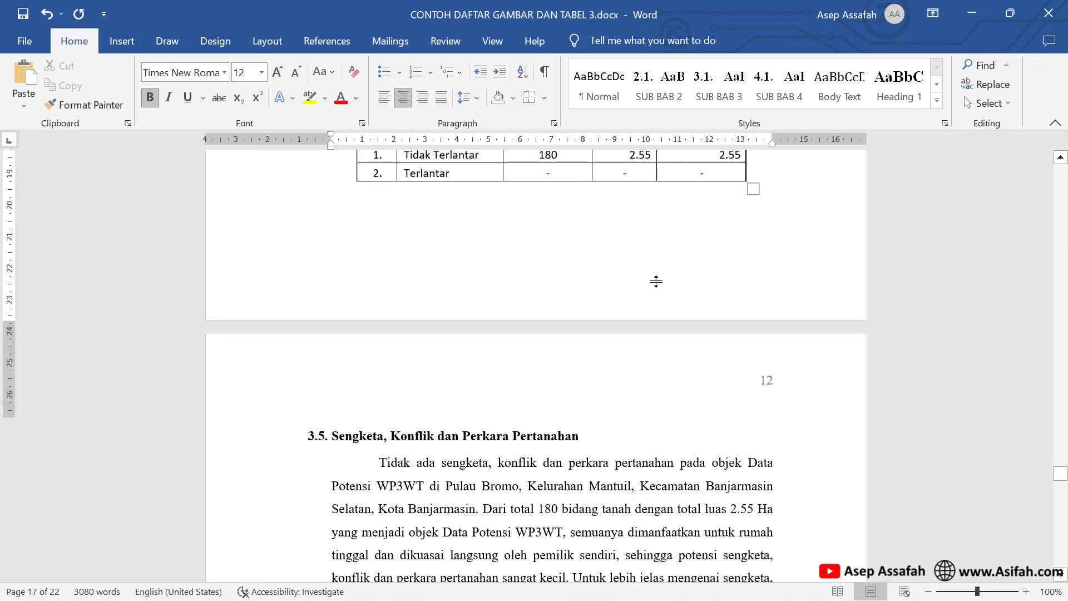
{"action": "scroll", "coordinate": [593, 265], "scroll_direction": "up", "scroll_amount": 3}
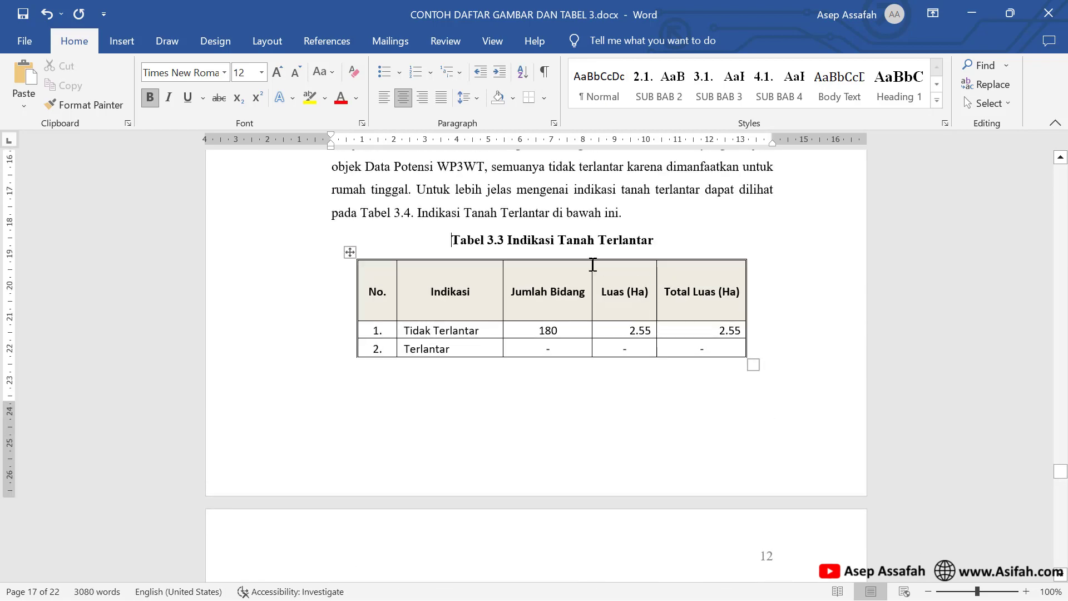
{"action": "left_click", "coordinate": [554, 123]}
{"action": "left_click", "coordinate": [537, 325]}
{"action": "left_click", "coordinate": [522, 340]}
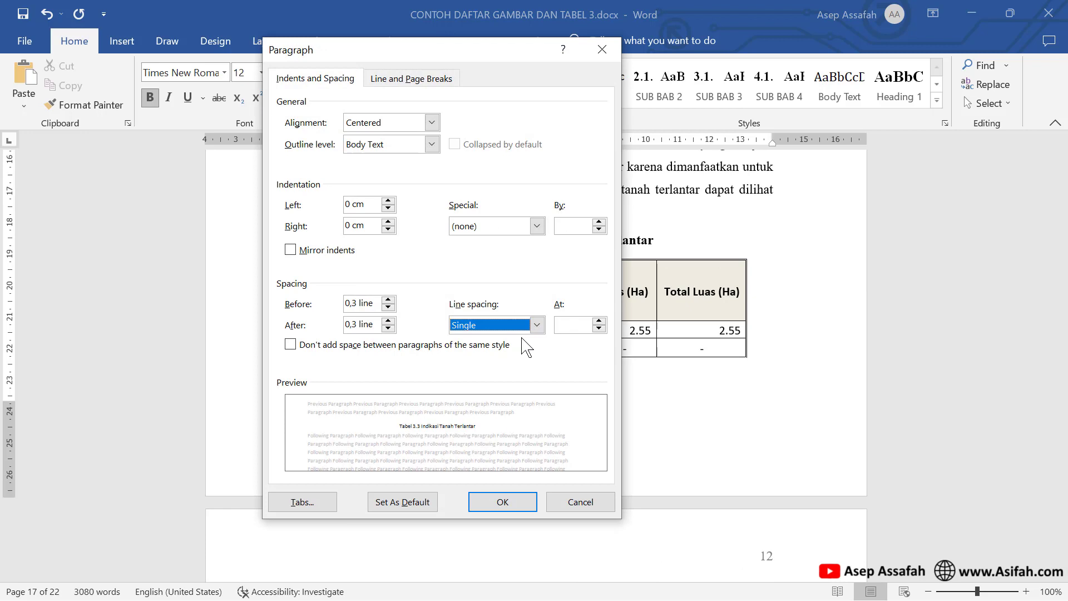
{"action": "left_click", "coordinate": [503, 497]}
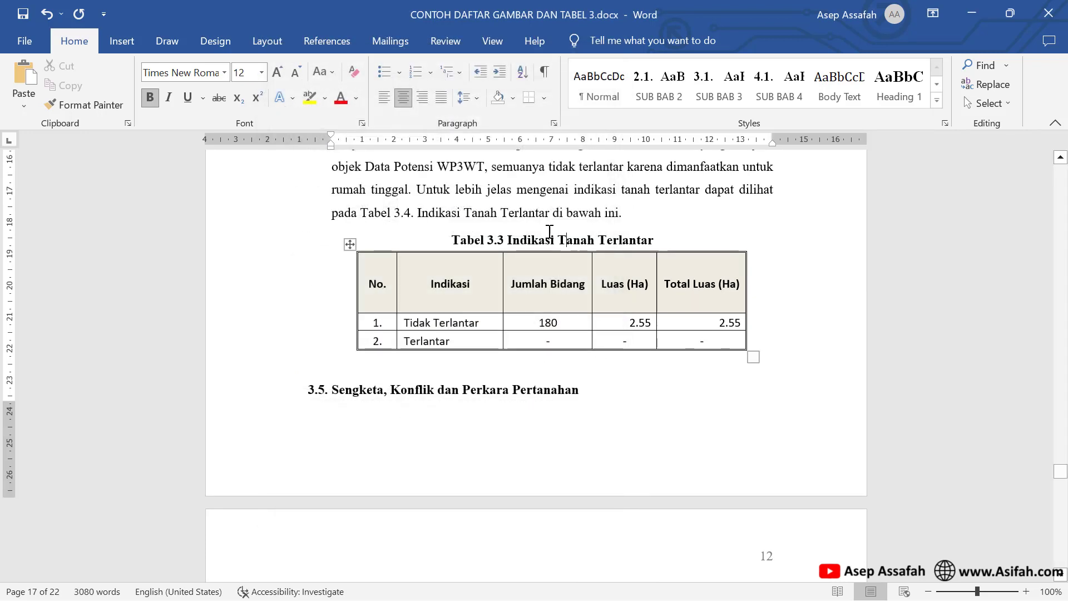
{"action": "left_click", "coordinate": [937, 101]}
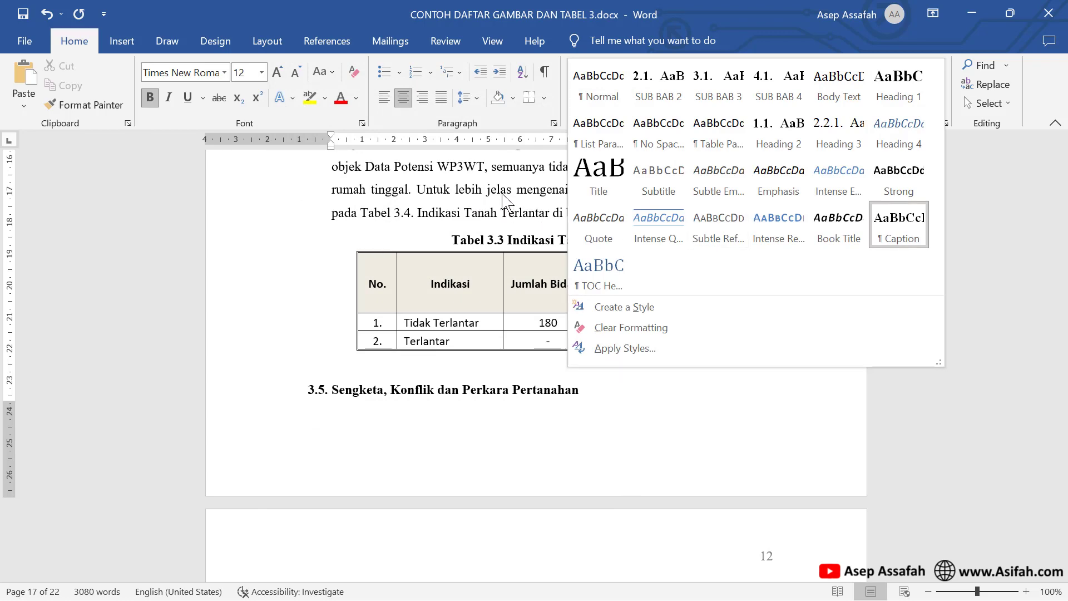
{"action": "left_click", "coordinate": [502, 197]}
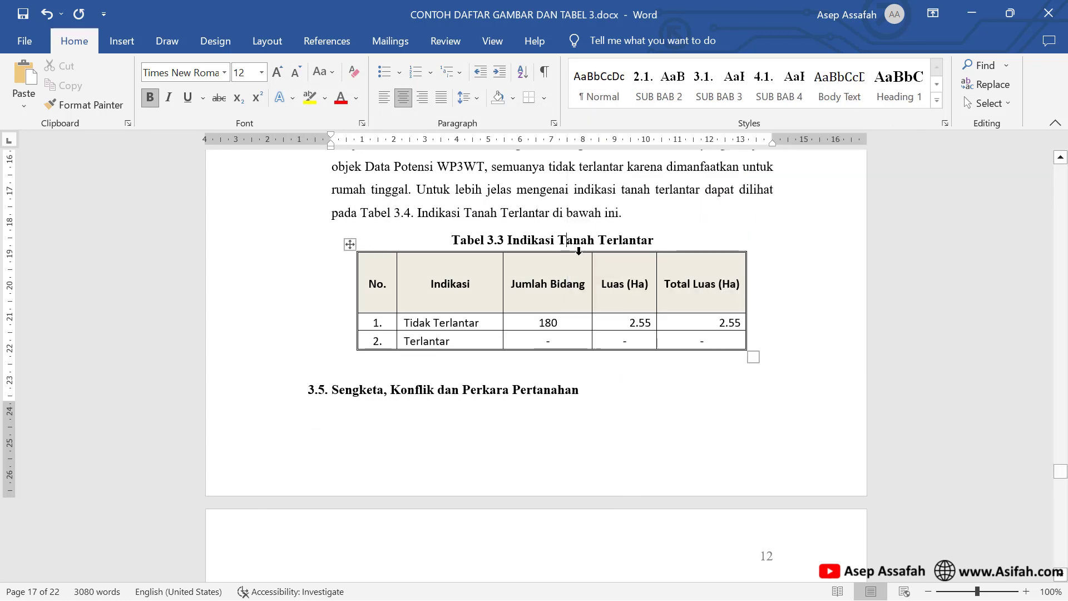
{"action": "scroll", "coordinate": [605, 266], "scroll_direction": "down", "scroll_amount": 3}
{"action": "scroll", "coordinate": [414, 282], "scroll_direction": "down", "scroll_amount": 5}
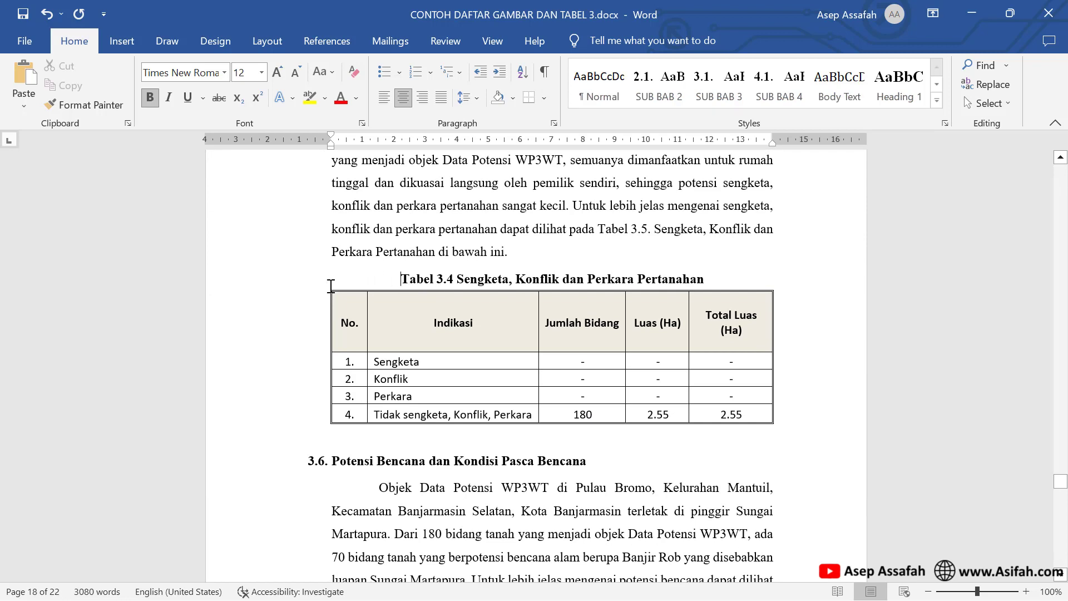
- Insert a 'Tabel 3. 4' caption above the Sengketa table
{"action": "left_click", "coordinate": [322, 284]}
{"action": "right_click", "coordinate": [322, 284]}
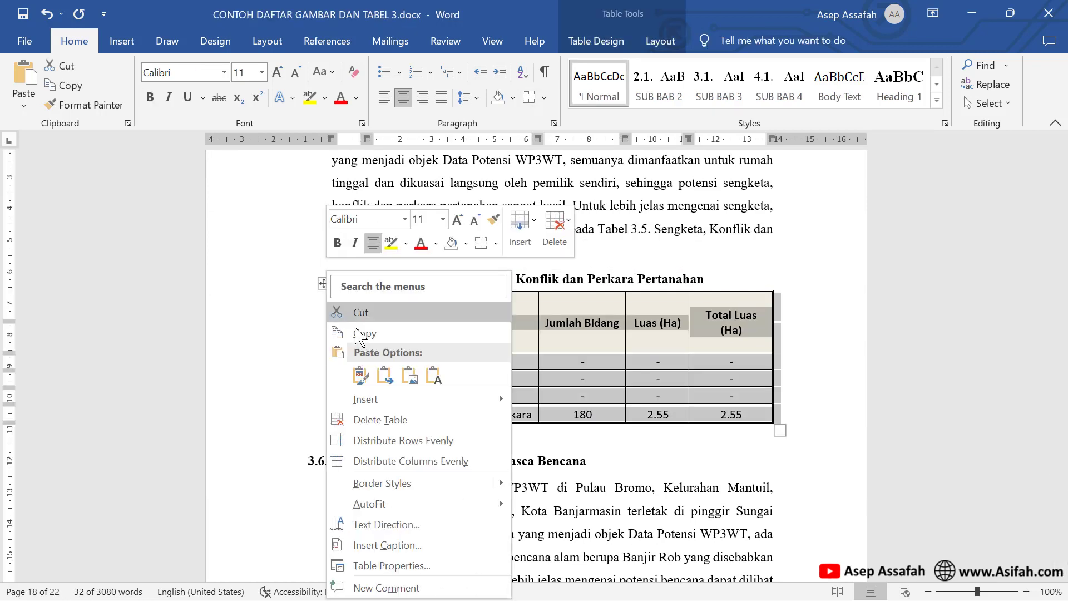
{"action": "left_click", "coordinate": [384, 545]}
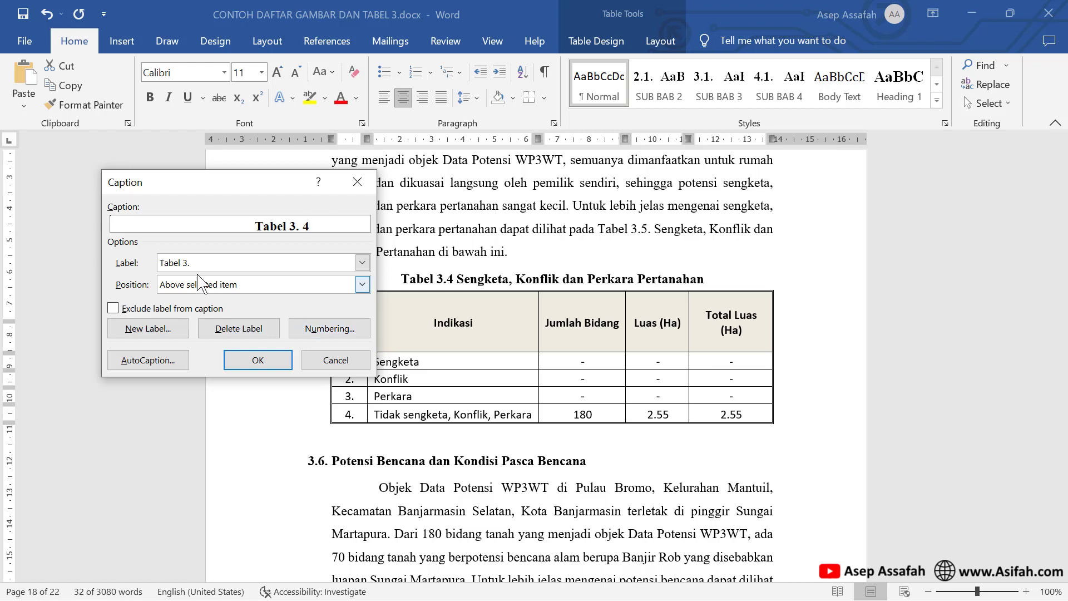
{"action": "left_click", "coordinate": [253, 362]}
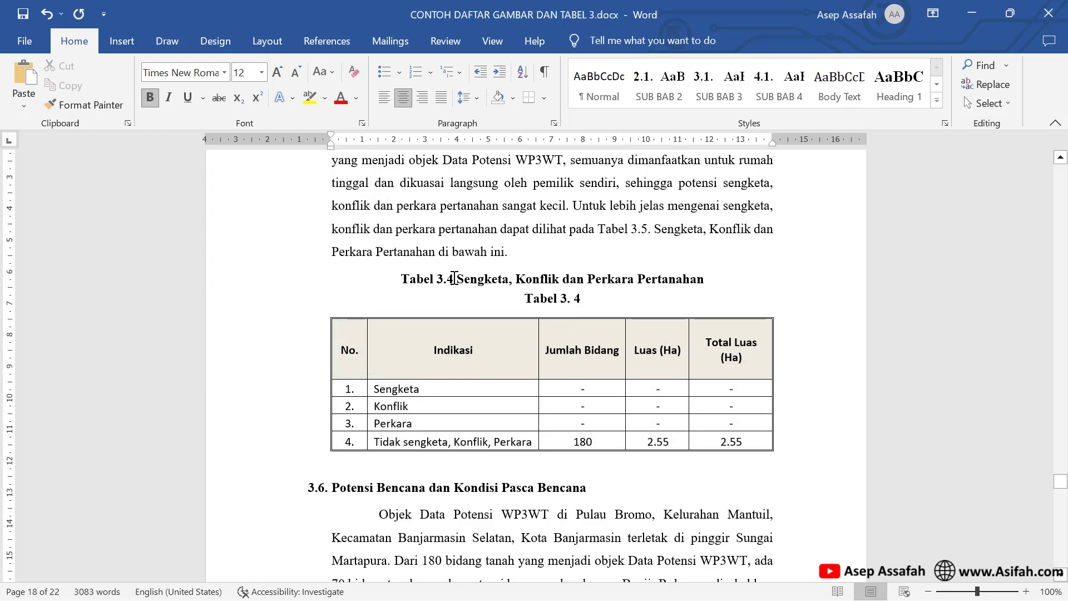
- Paste 'Sengketa, Konflik dan Perkara Pertanahan' after the number as 'Tabel 3.4', removing the old typed caption
{"action": "left_click_drag", "start_coordinate": [458, 279], "coordinate": [704, 280]}
{"action": "right_click", "coordinate": [682, 279]}
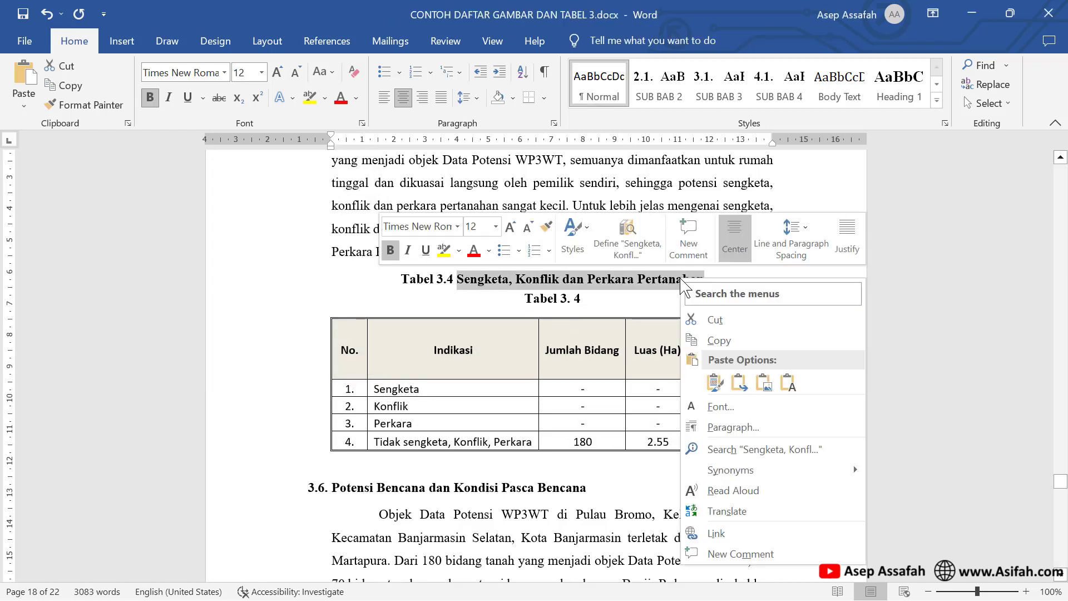
{"action": "left_click", "coordinate": [704, 340]}
{"action": "left_click", "coordinate": [608, 299]}
{"action": "right_click", "coordinate": [605, 298]}
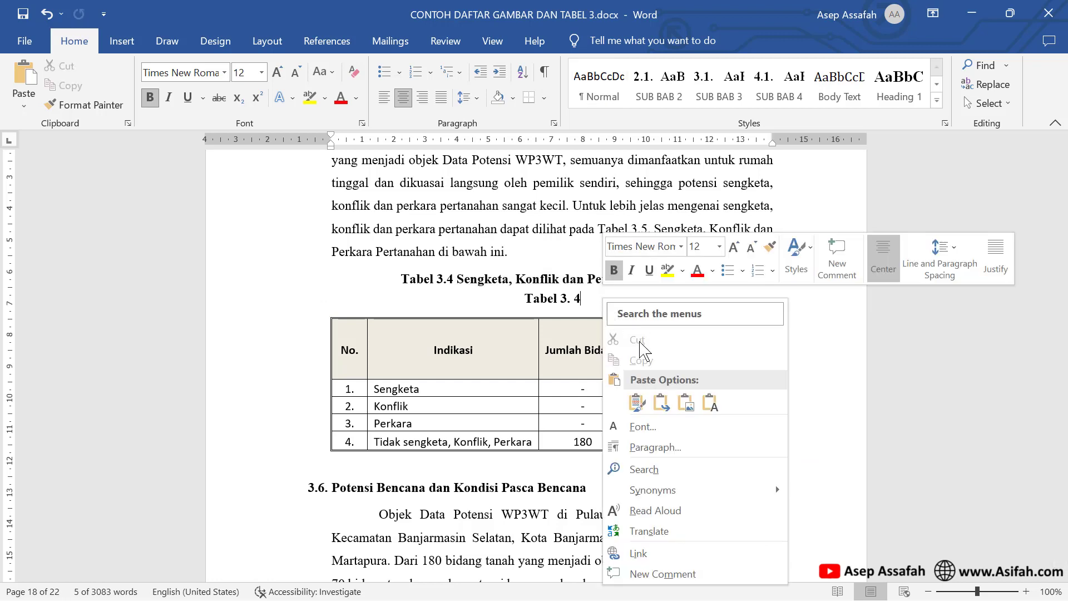
{"action": "left_click", "coordinate": [636, 403]}
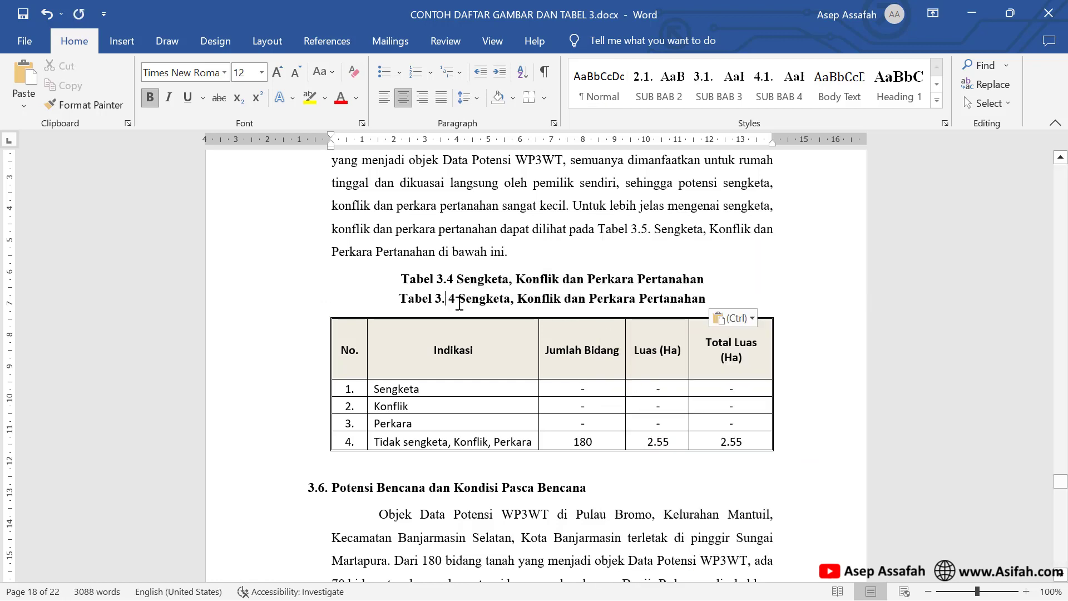
{"action": "left_click", "coordinate": [460, 305]}
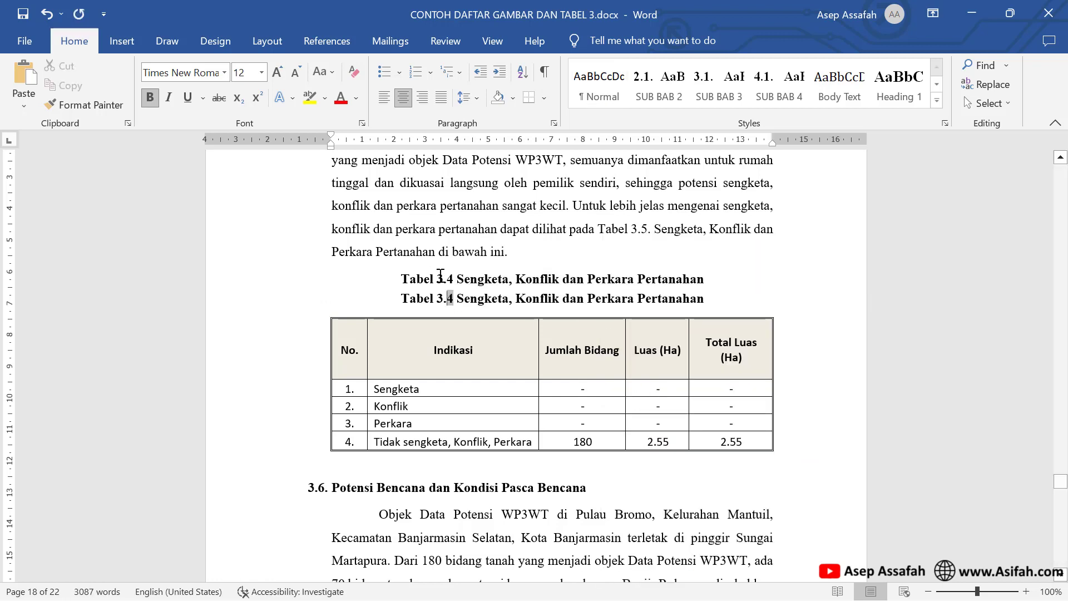
{"action": "left_click_drag", "start_coordinate": [401, 278], "coordinate": [705, 279]}
{"action": "key", "text": "Delete"}
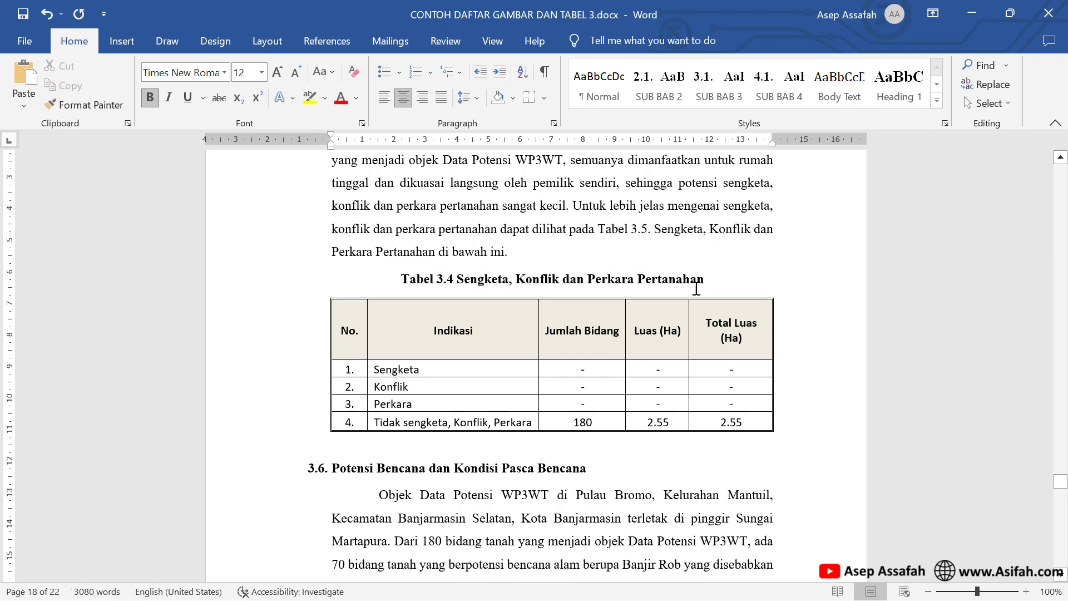
- Set the Tabel 3.4 caption to single line spacing
{"action": "left_click", "coordinate": [554, 123]}
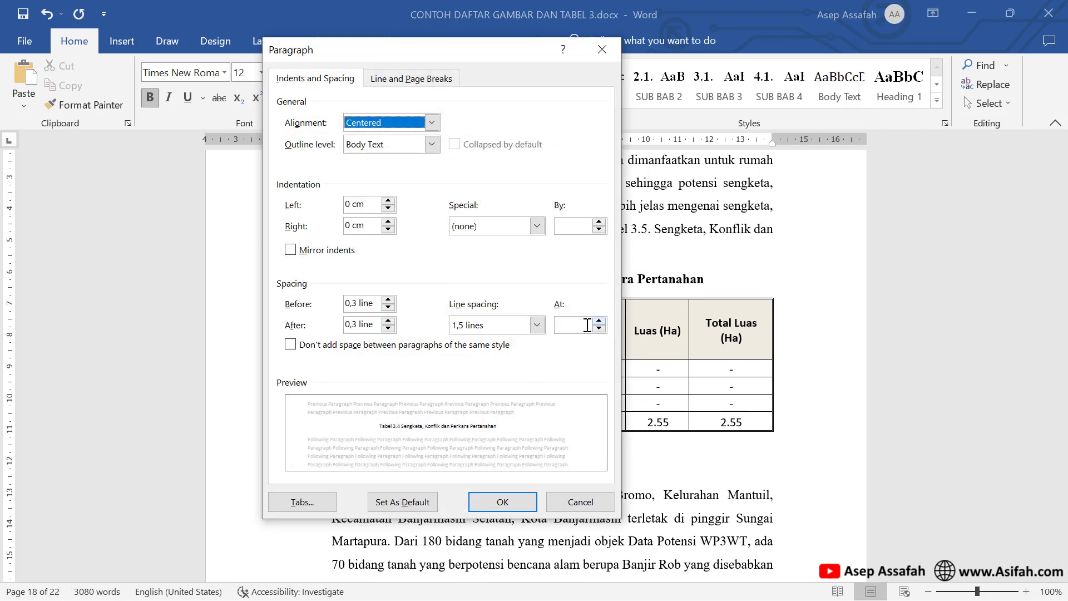
{"action": "left_click", "coordinate": [536, 325]}
{"action": "left_click", "coordinate": [490, 339]}
{"action": "left_click", "coordinate": [523, 502]}
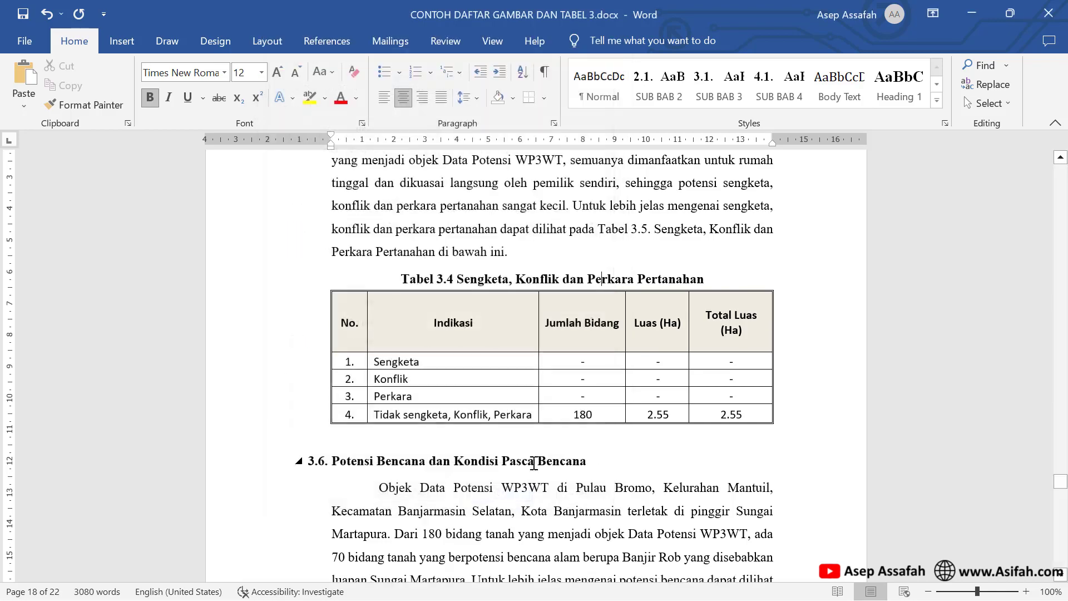
- Move to the DAFTAR TABEL page and place the cursor below its heading
{"action": "left_click", "coordinate": [561, 258]}
{"action": "scroll", "coordinate": [662, 342], "scroll_direction": "down", "scroll_amount": 10}
{"action": "scroll", "coordinate": [662, 342], "scroll_direction": "down", "scroll_amount": 8}
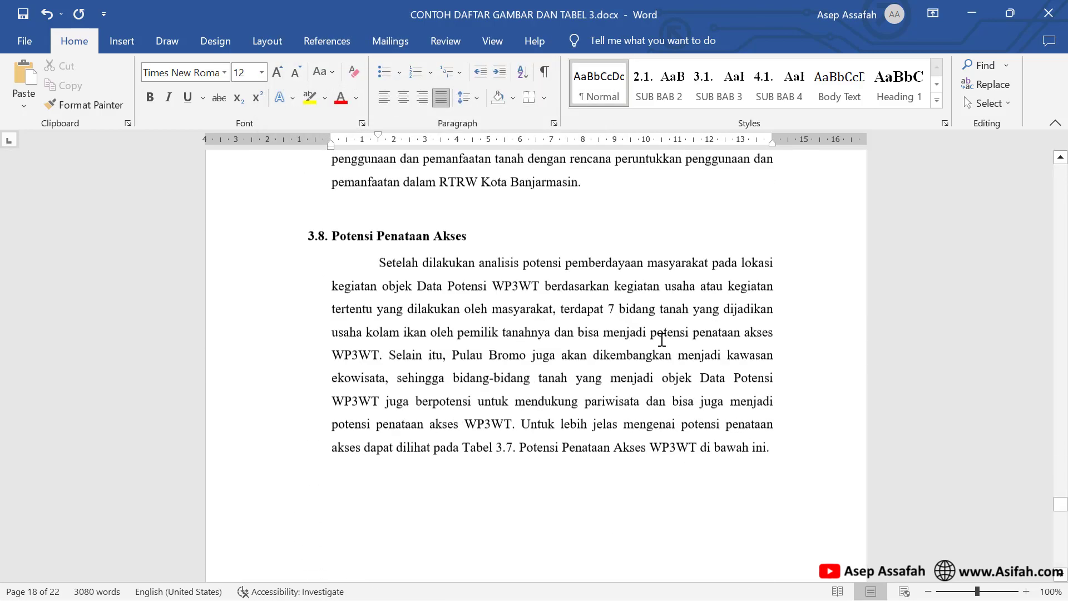
{"action": "scroll", "coordinate": [665, 348], "scroll_direction": "down", "scroll_amount": 6}
{"action": "scroll", "coordinate": [664, 345], "scroll_direction": "up", "scroll_amount": 5}
{"action": "scroll", "coordinate": [662, 341], "scroll_direction": "up", "scroll_amount": 5}
{"action": "scroll", "coordinate": [662, 340], "scroll_direction": "up", "scroll_amount": 5}
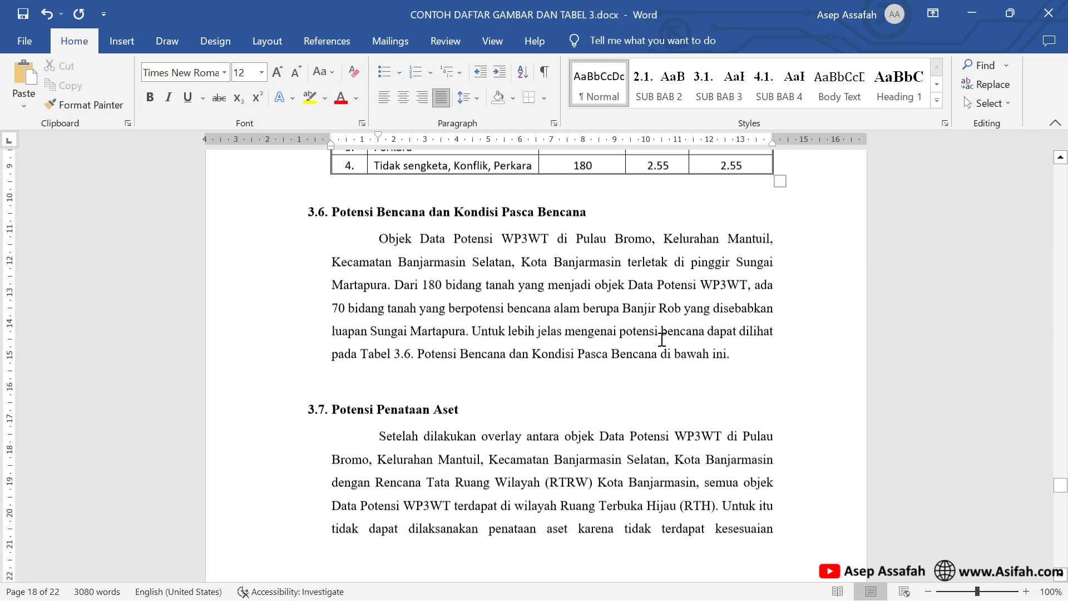
{"action": "scroll", "coordinate": [684, 339], "scroll_direction": "up", "scroll_amount": 1}
{"action": "scroll", "coordinate": [684, 339], "scroll_direction": "up", "scroll_amount": 3}
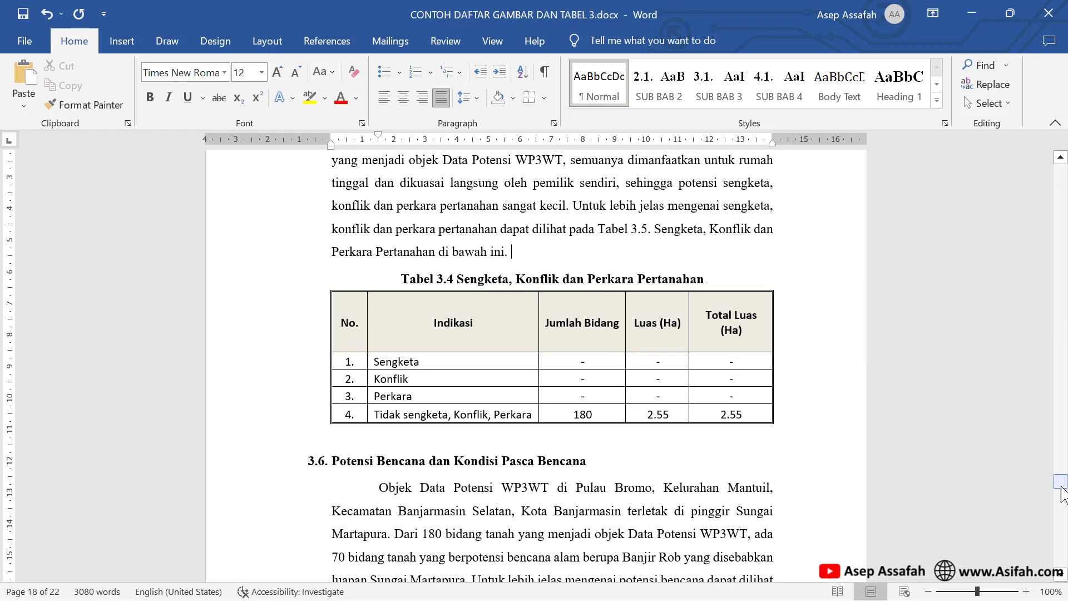
{"action": "left_click_drag", "start_coordinate": [1062, 489], "coordinate": [1065, 244]}
{"action": "scroll", "coordinate": [355, 370], "scroll_direction": "down", "scroll_amount": 1}
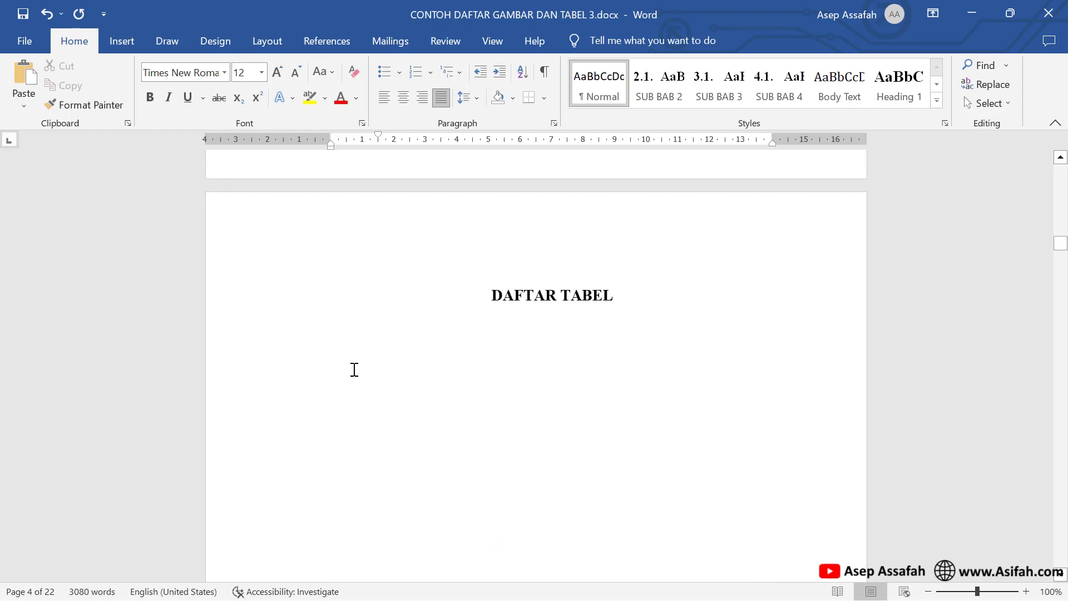
{"action": "left_click", "coordinate": [332, 351]}
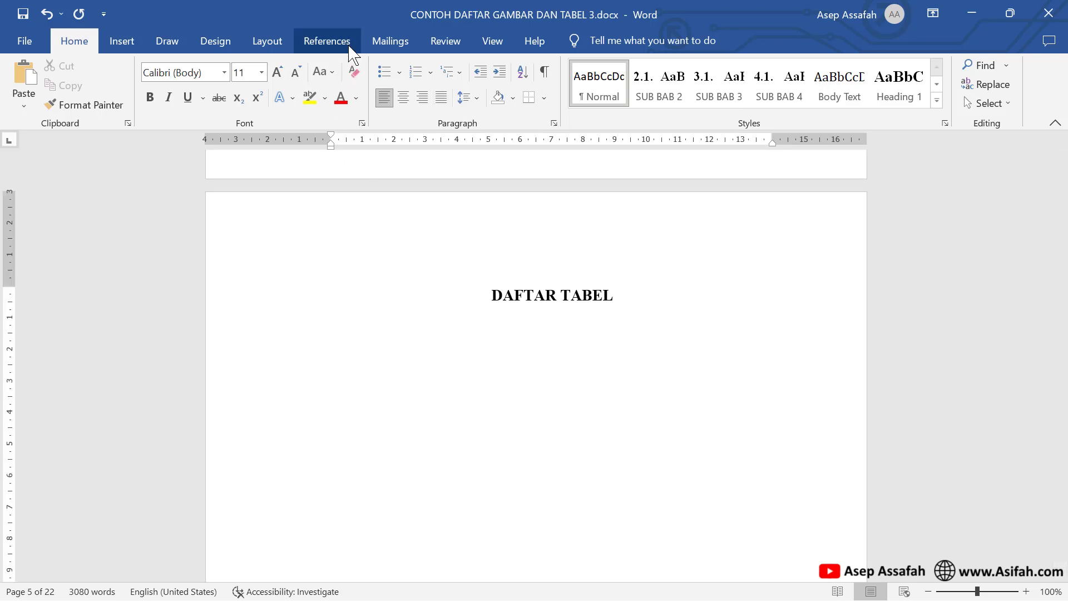
- Insert a table of figures using the Tabel 3. caption label
{"action": "left_click", "coordinate": [327, 41]}
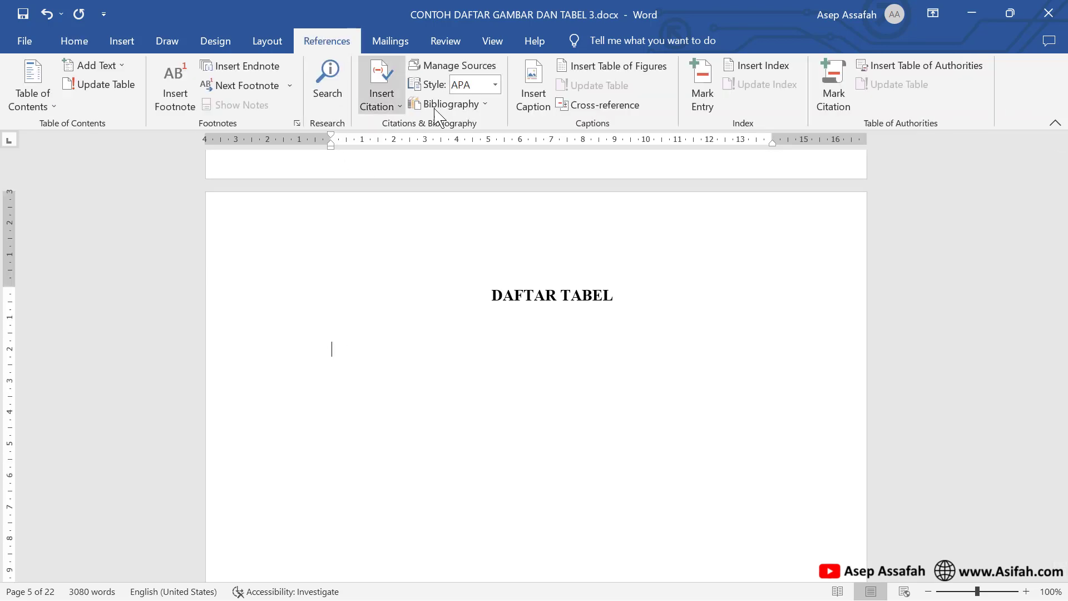
{"action": "left_click", "coordinate": [627, 79]}
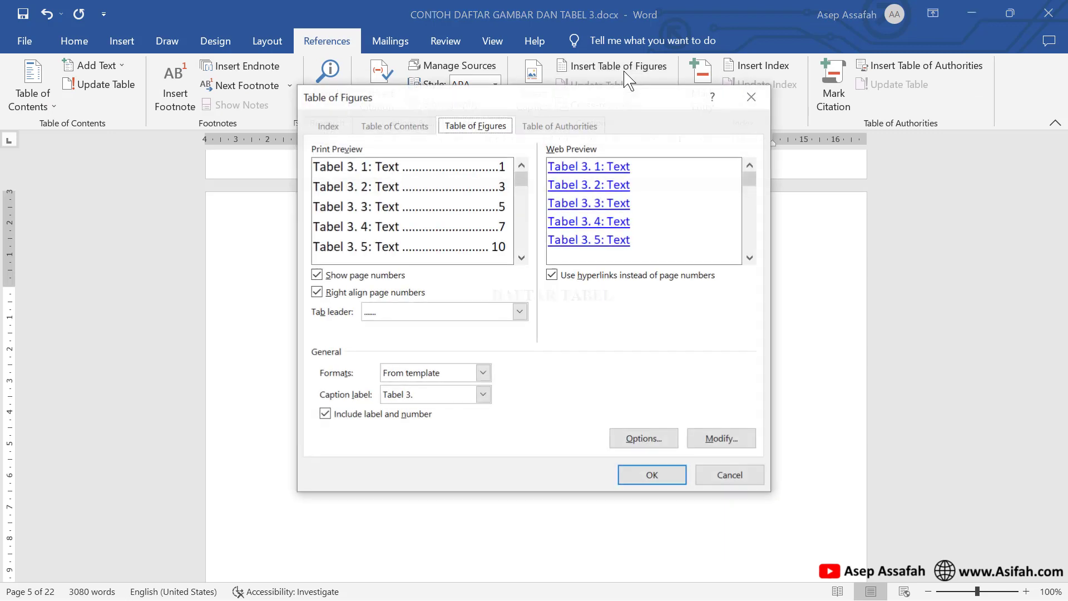
{"action": "left_click", "coordinate": [483, 395]}
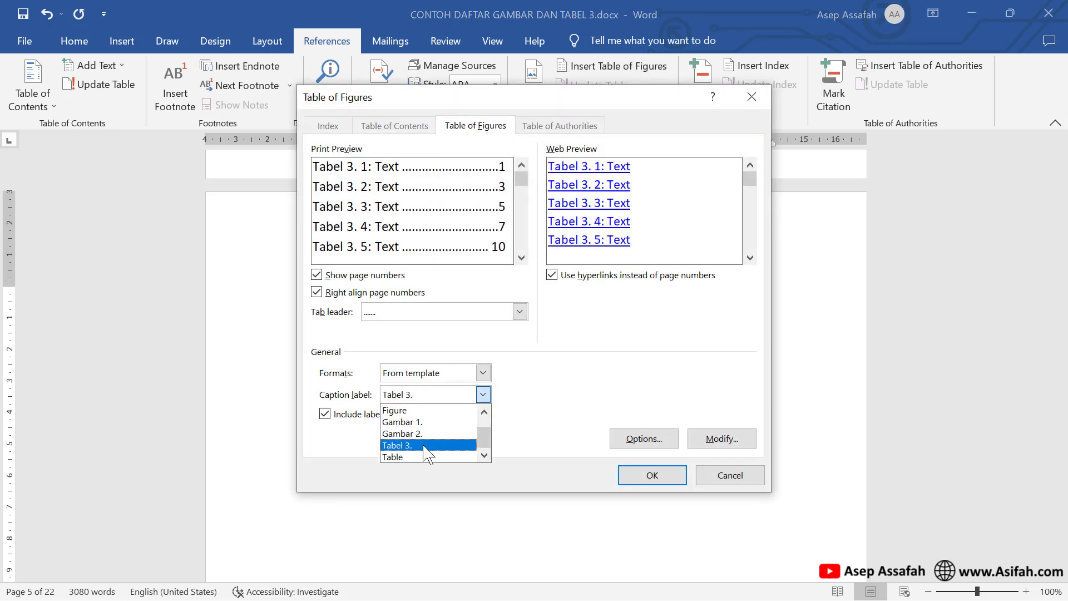
{"action": "left_click", "coordinate": [427, 445]}
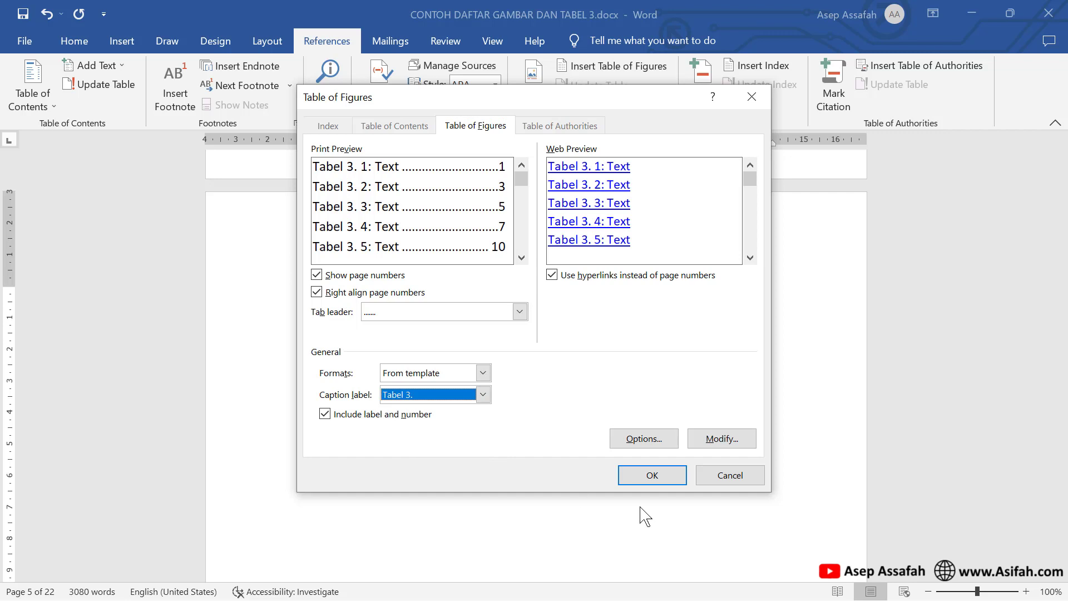
{"action": "left_click", "coordinate": [652, 478]}
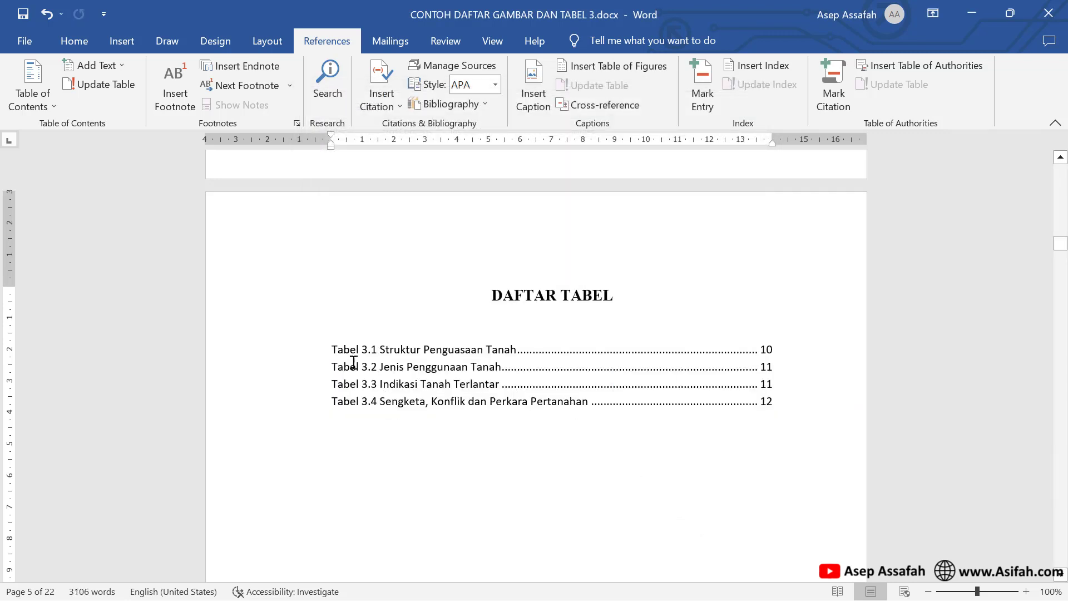
- Set the four Daftar Tabel entries to Times New Roman, size 12
{"action": "left_click_drag", "start_coordinate": [330, 349], "coordinate": [756, 409]}
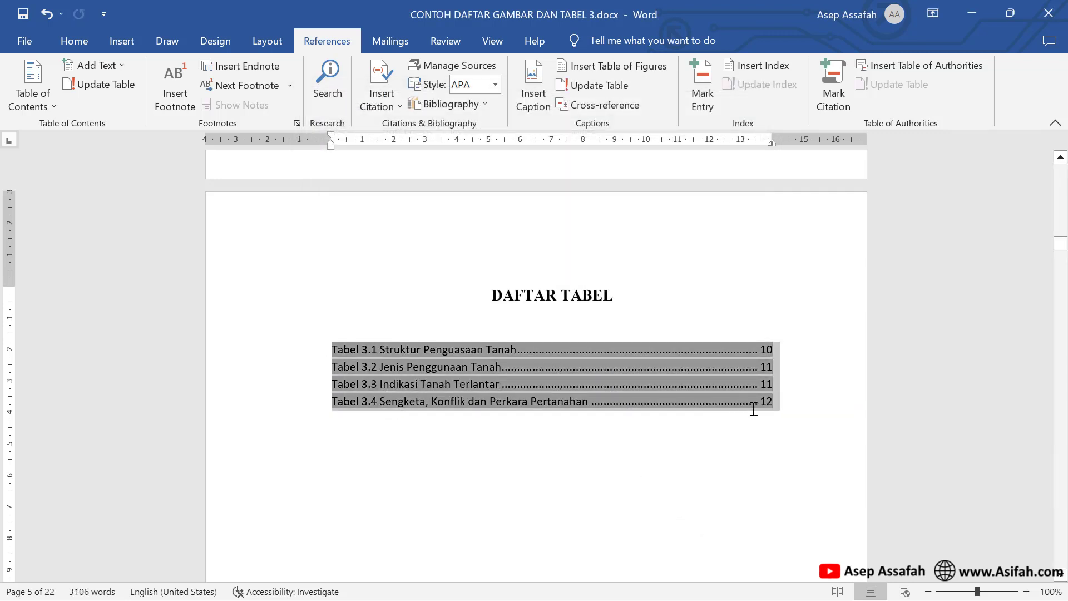
{"action": "left_click", "coordinate": [78, 43]}
{"action": "left_click", "coordinate": [177, 73]}
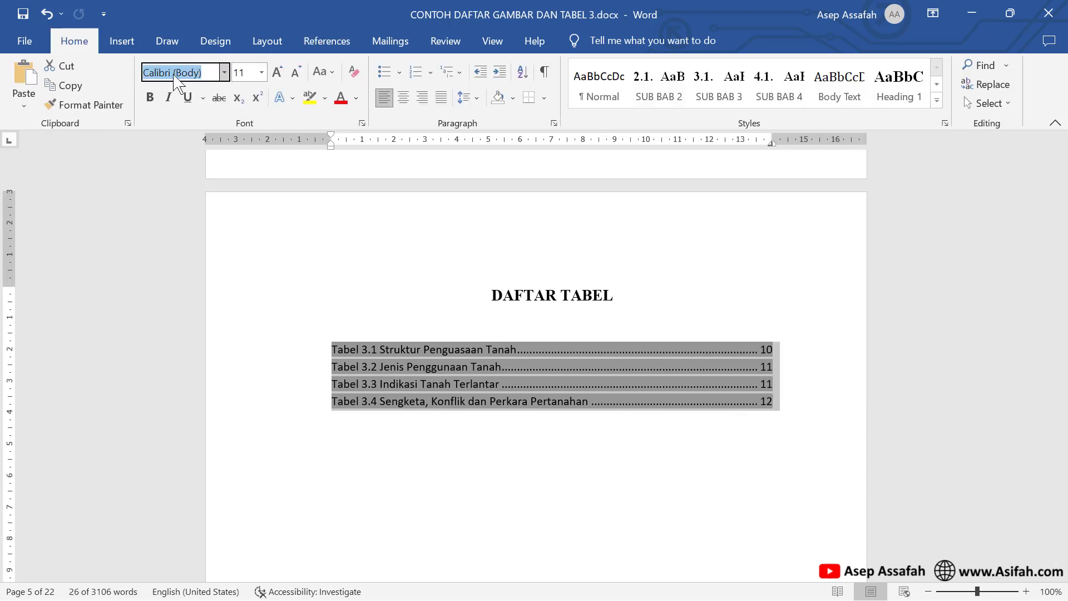
{"action": "type", "text": "Times New Roma"}
{"action": "left_click", "coordinate": [261, 72]}
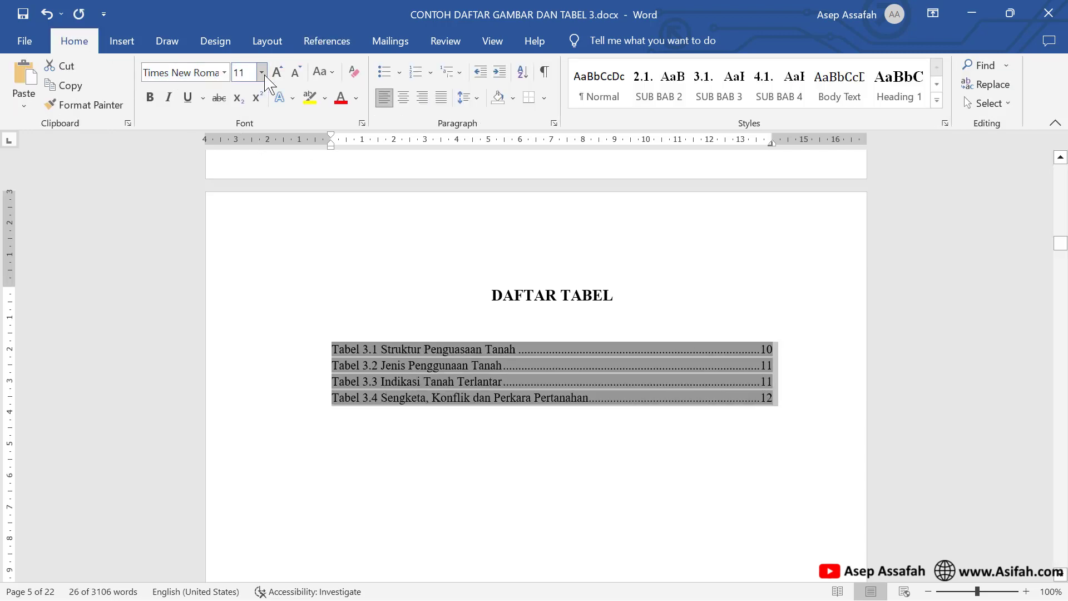
{"action": "left_click", "coordinate": [241, 159]}
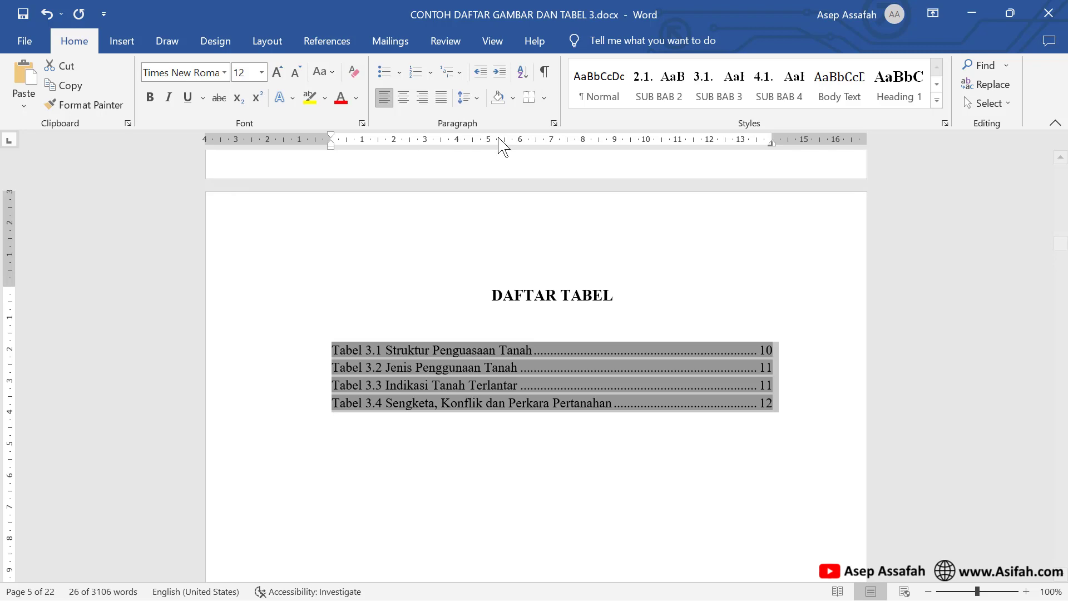
- Give the Daftar Tabel entries 1,5 line spacing and review the result
{"action": "left_click", "coordinate": [554, 123]}
{"action": "left_click", "coordinate": [537, 325]}
{"action": "left_click", "coordinate": [489, 348]}
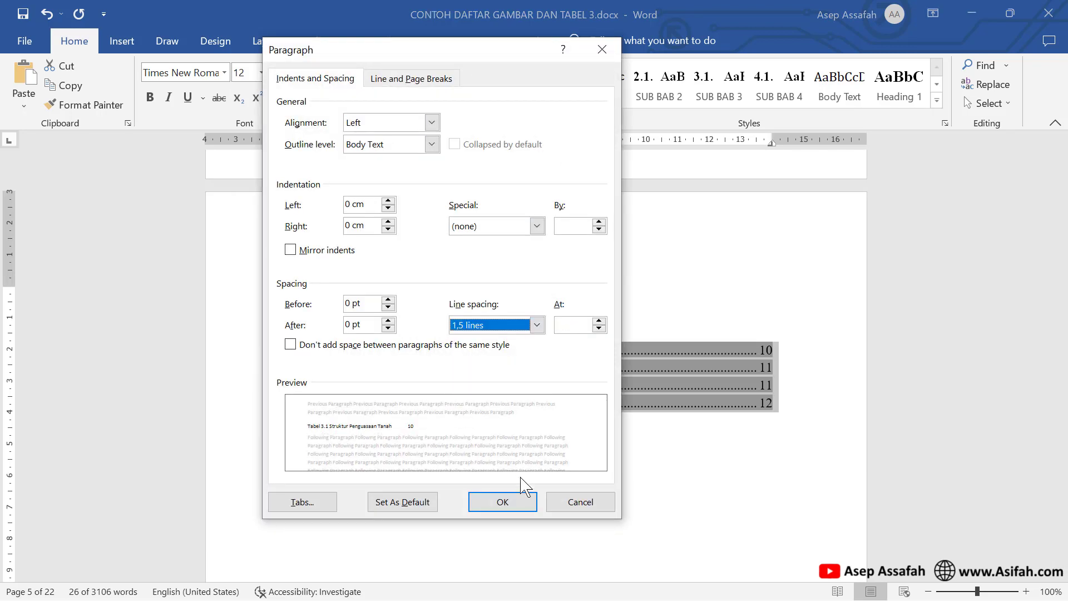
{"action": "left_click", "coordinate": [518, 503]}
{"action": "left_click", "coordinate": [511, 485]}
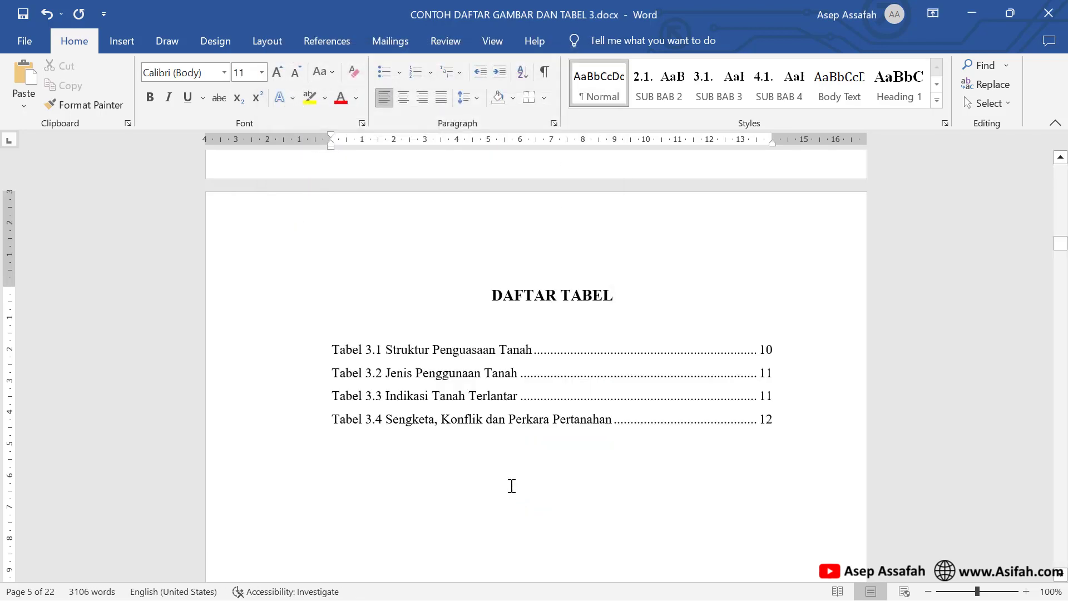
{"action": "scroll", "coordinate": [549, 460], "scroll_direction": "up", "scroll_amount": 10}
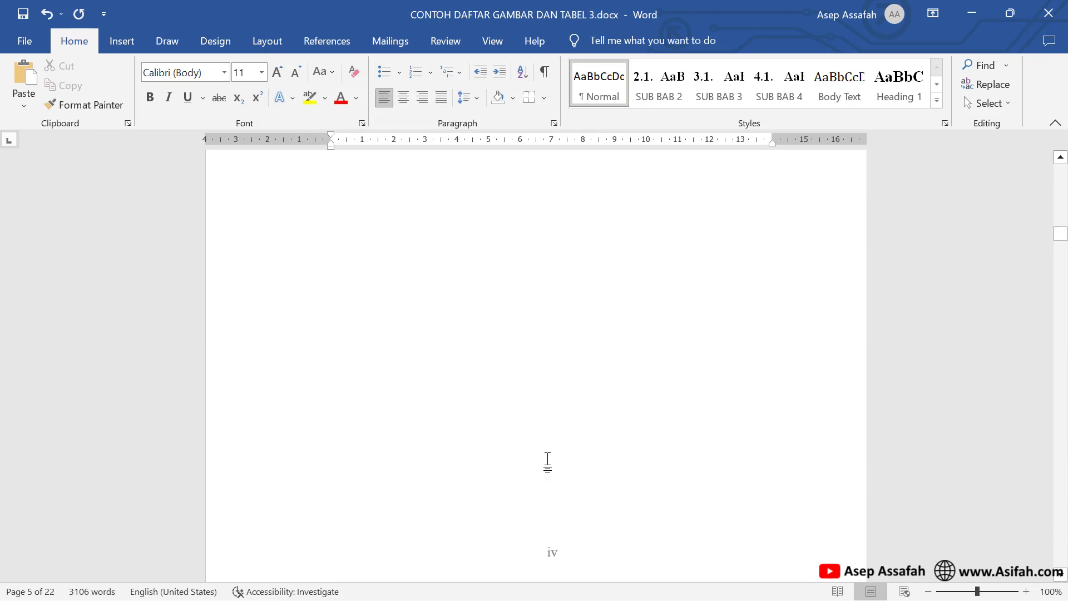
{"action": "scroll", "coordinate": [548, 460], "scroll_direction": "up", "scroll_amount": 8}
{"action": "scroll", "coordinate": [548, 459], "scroll_direction": "up", "scroll_amount": 1}
{"action": "scroll", "coordinate": [556, 452], "scroll_direction": "down", "scroll_amount": 2}
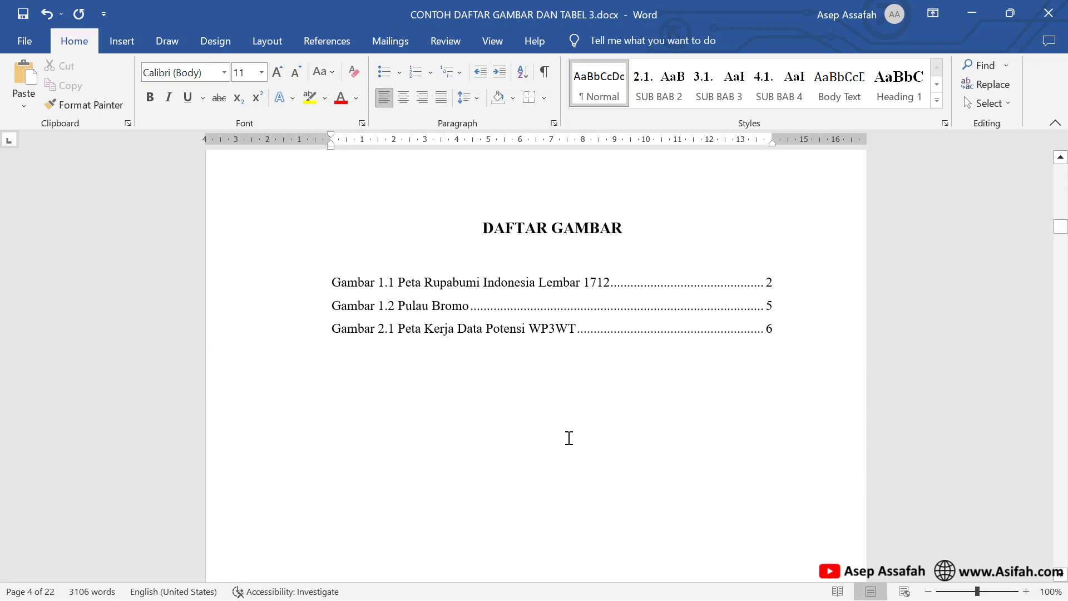
{"action": "scroll", "coordinate": [577, 403], "scroll_direction": "down", "scroll_amount": 8}
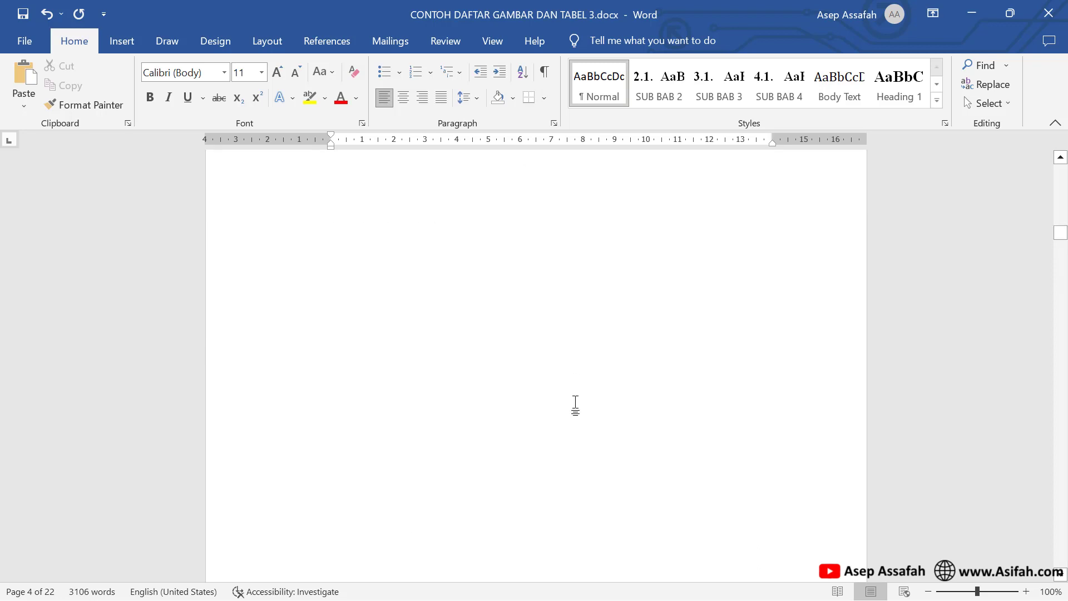
{"action": "scroll", "coordinate": [577, 403], "scroll_direction": "down", "scroll_amount": 8}
{"action": "scroll", "coordinate": [572, 412], "scroll_direction": "down", "scroll_amount": 2}
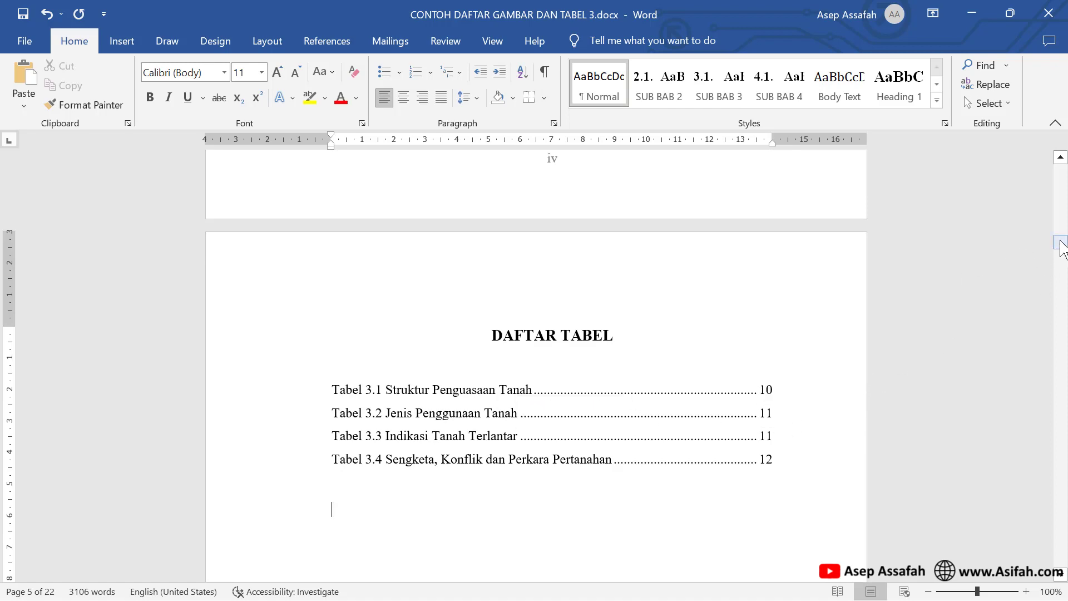
- Insert a blank page below the BAB 3 ANALISIS heading, before section 3.1
{"action": "left_click_drag", "start_coordinate": [1061, 245], "coordinate": [1066, 445]}
{"action": "left_click", "coordinate": [354, 379]}
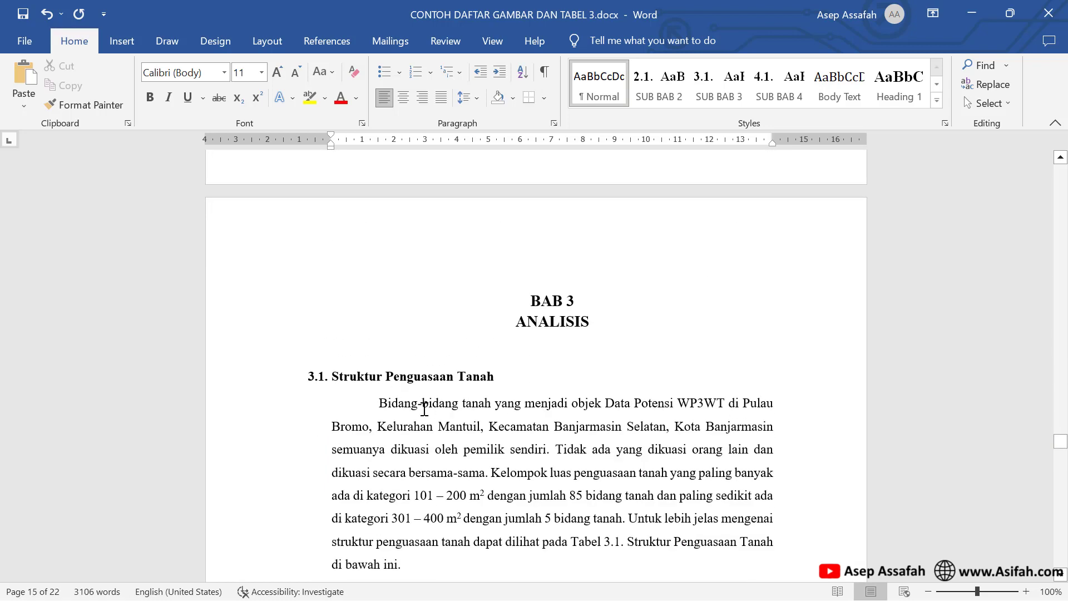
{"action": "scroll", "coordinate": [439, 406], "scroll_direction": "down", "scroll_amount": 1}
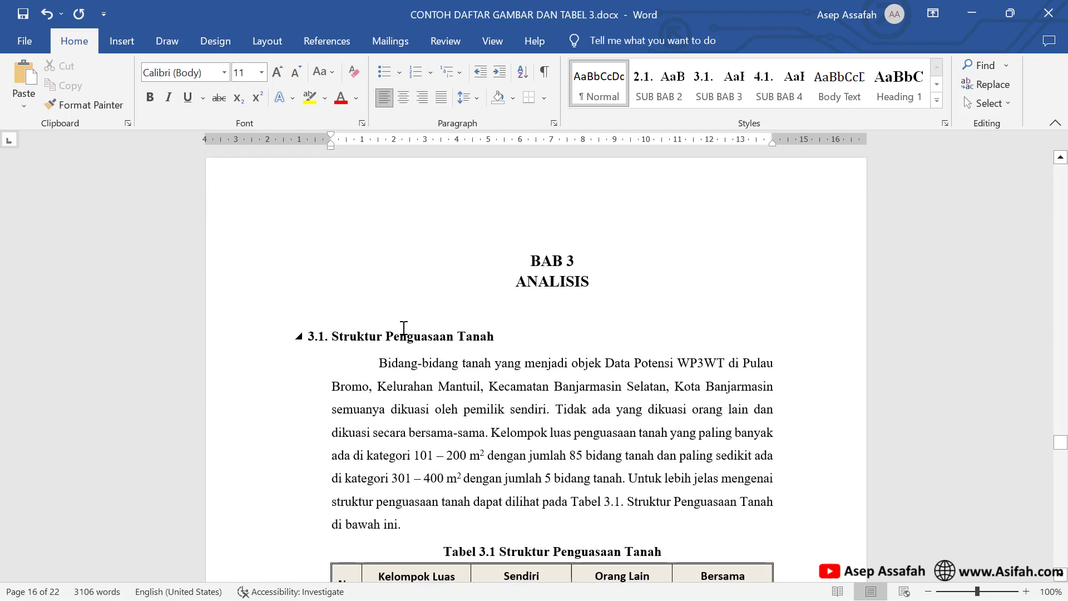
{"action": "left_click", "coordinate": [377, 318]}
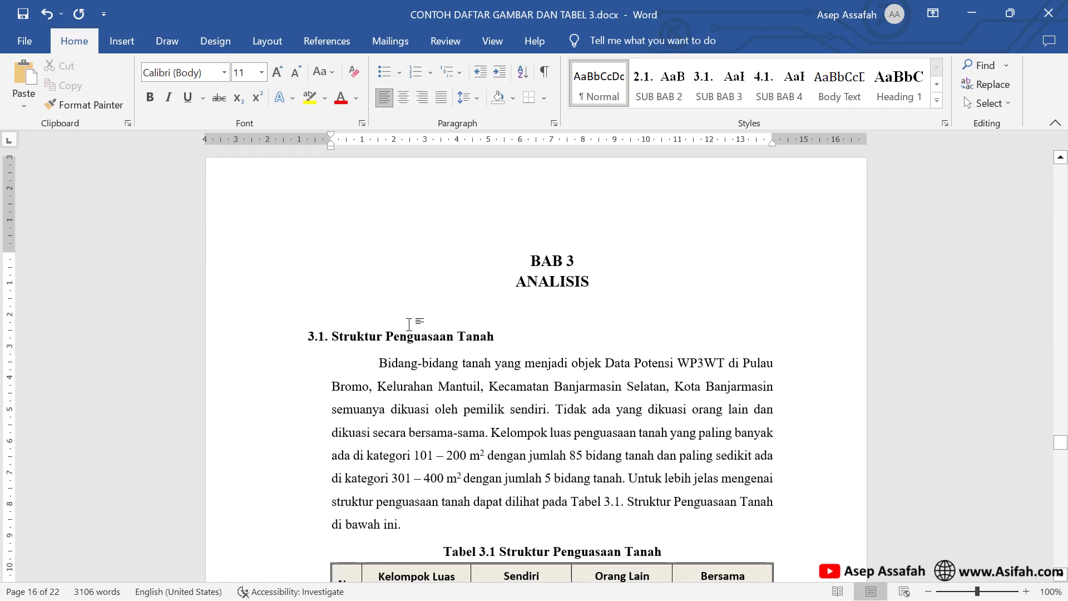
{"action": "left_click", "coordinate": [128, 41]}
{"action": "left_click", "coordinate": [50, 84]}
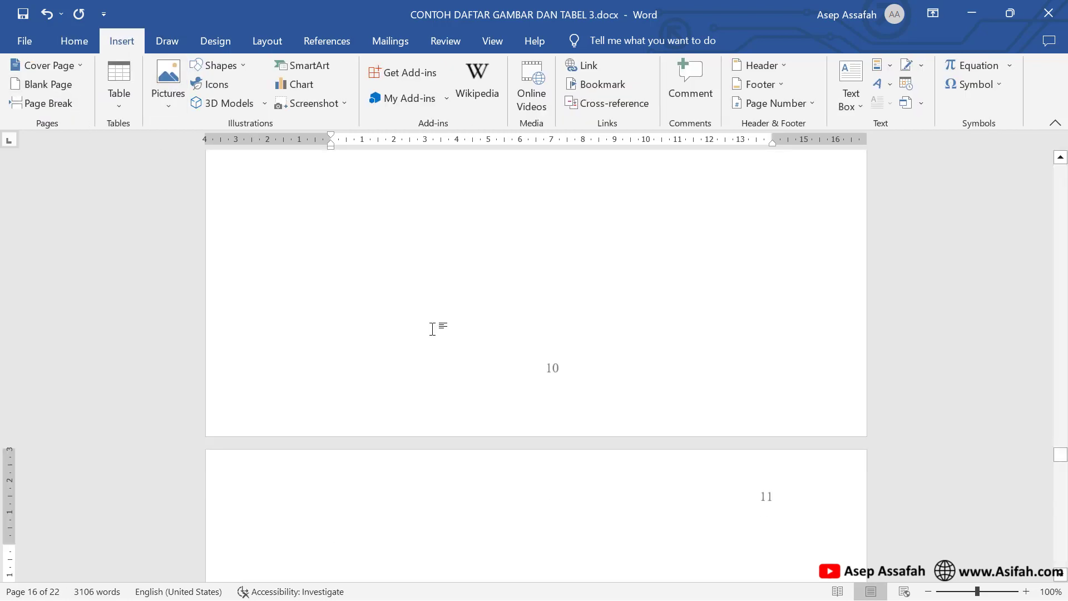
- Return to the DAFTAR TABEL page and select its four table entries
{"action": "scroll", "coordinate": [443, 328], "scroll_direction": "down", "scroll_amount": 5}
{"action": "scroll", "coordinate": [444, 327], "scroll_direction": "down", "scroll_amount": 7}
{"action": "scroll", "coordinate": [591, 354], "scroll_direction": "down", "scroll_amount": 8}
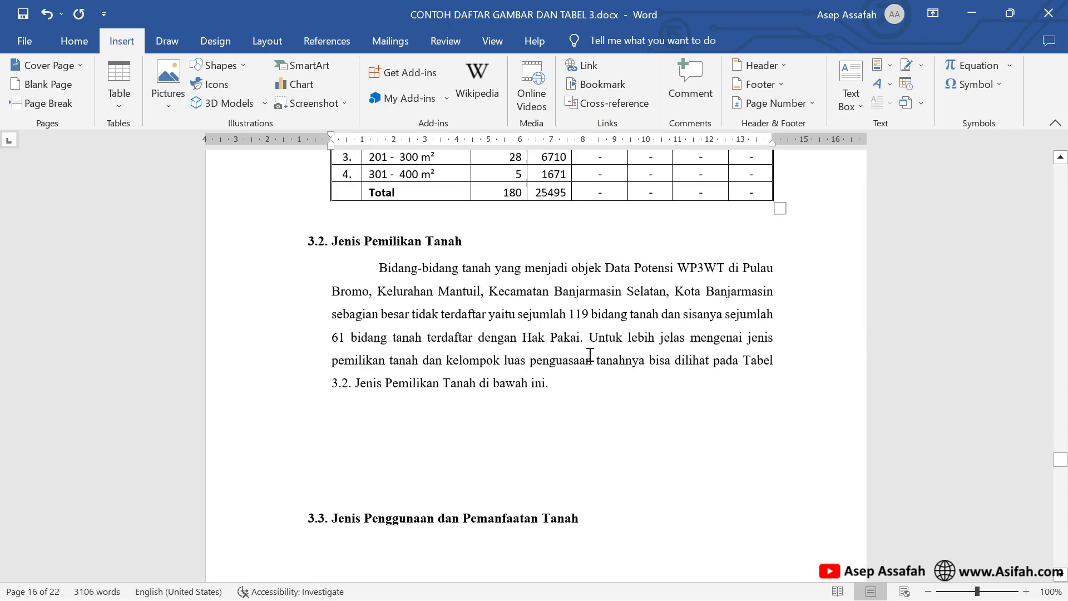
{"action": "scroll", "coordinate": [616, 346], "scroll_direction": "up", "scroll_amount": 4}
{"action": "scroll", "coordinate": [684, 341], "scroll_direction": "up", "scroll_amount": 4}
{"action": "scroll", "coordinate": [773, 309], "scroll_direction": "up", "scroll_amount": 2}
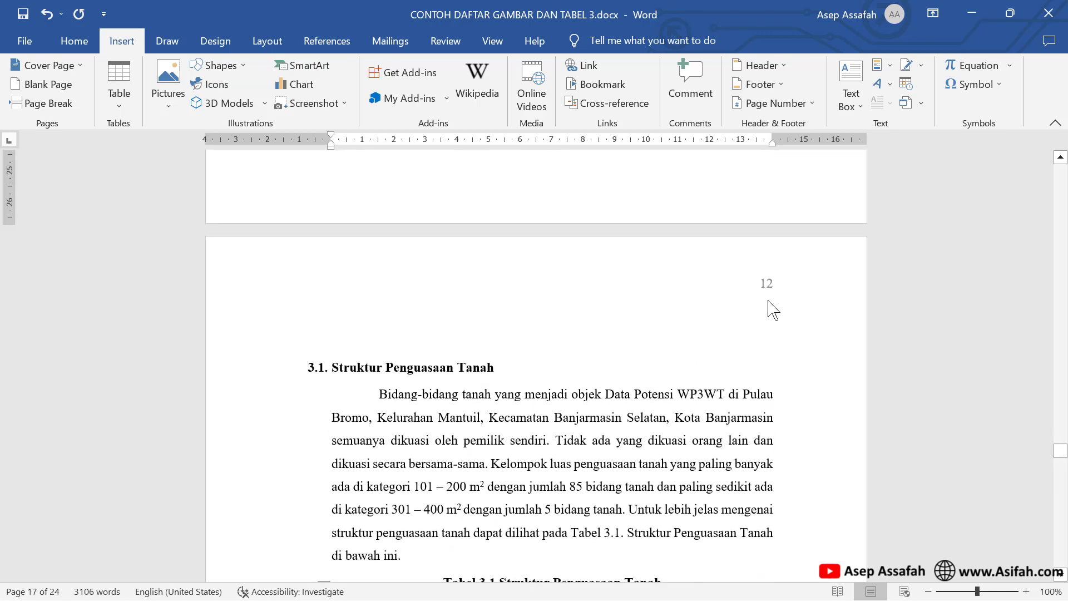
{"action": "scroll", "coordinate": [785, 303], "scroll_direction": "down", "scroll_amount": 4}
{"action": "scroll", "coordinate": [782, 296], "scroll_direction": "down", "scroll_amount": 9}
{"action": "scroll", "coordinate": [782, 295], "scroll_direction": "down", "scroll_amount": 5}
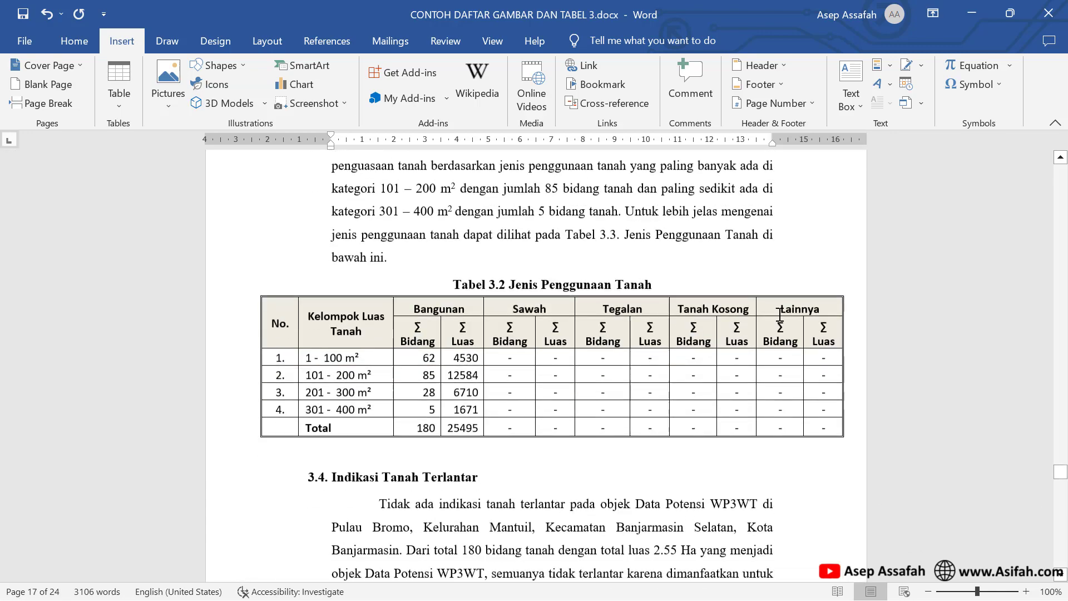
{"action": "scroll", "coordinate": [788, 329], "scroll_direction": "up", "scroll_amount": 1}
{"action": "scroll", "coordinate": [787, 329], "scroll_direction": "up", "scroll_amount": 7}
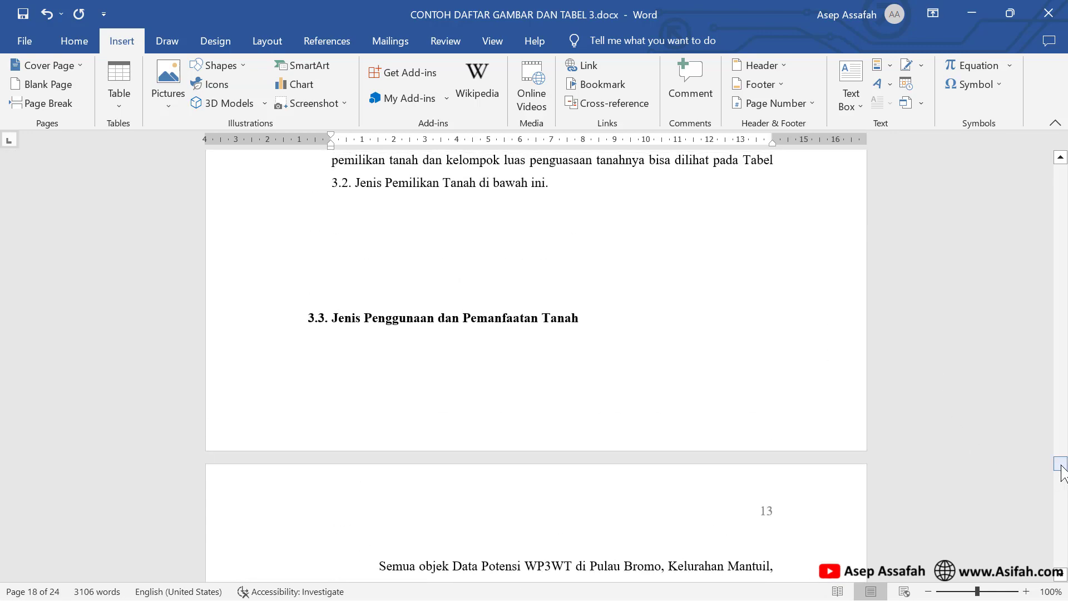
{"action": "left_click_drag", "start_coordinate": [1063, 472], "coordinate": [1066, 238]}
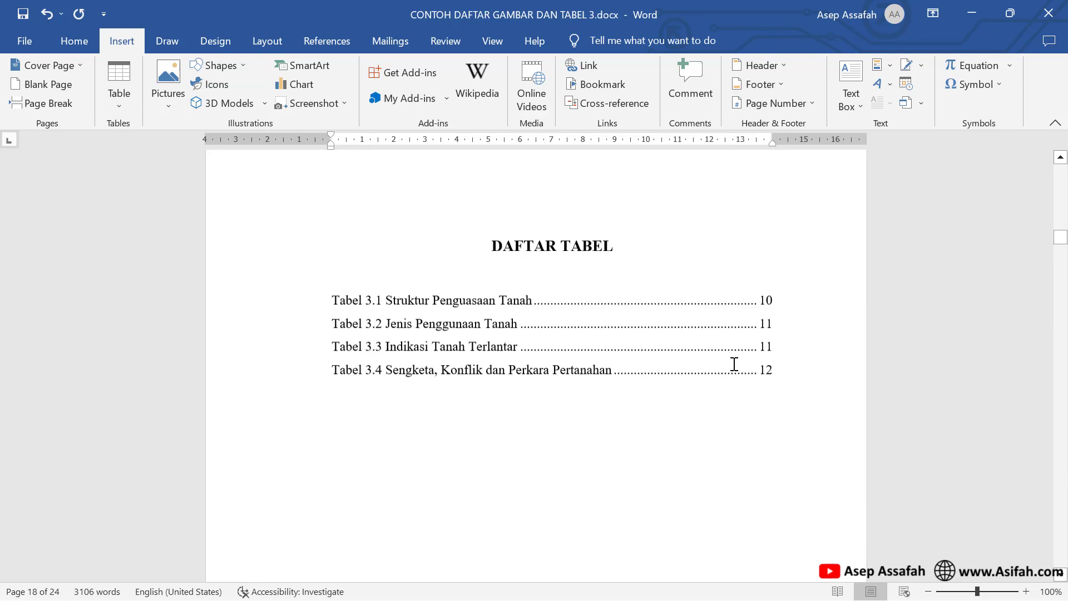
{"action": "scroll", "coordinate": [735, 363], "scroll_direction": "up", "scroll_amount": 1}
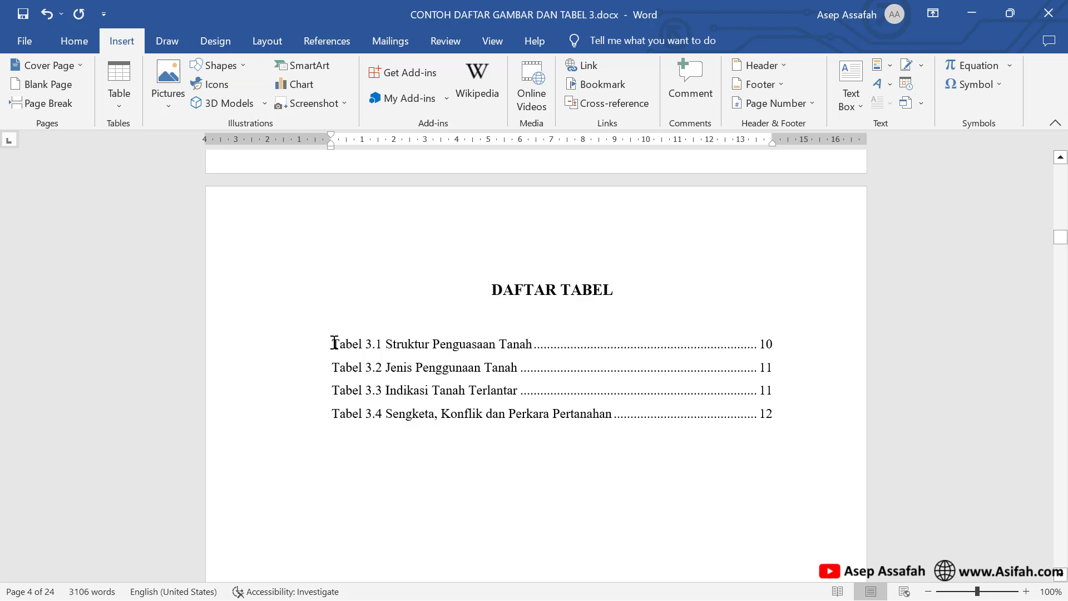
{"action": "left_click_drag", "start_coordinate": [333, 342], "coordinate": [773, 414]}
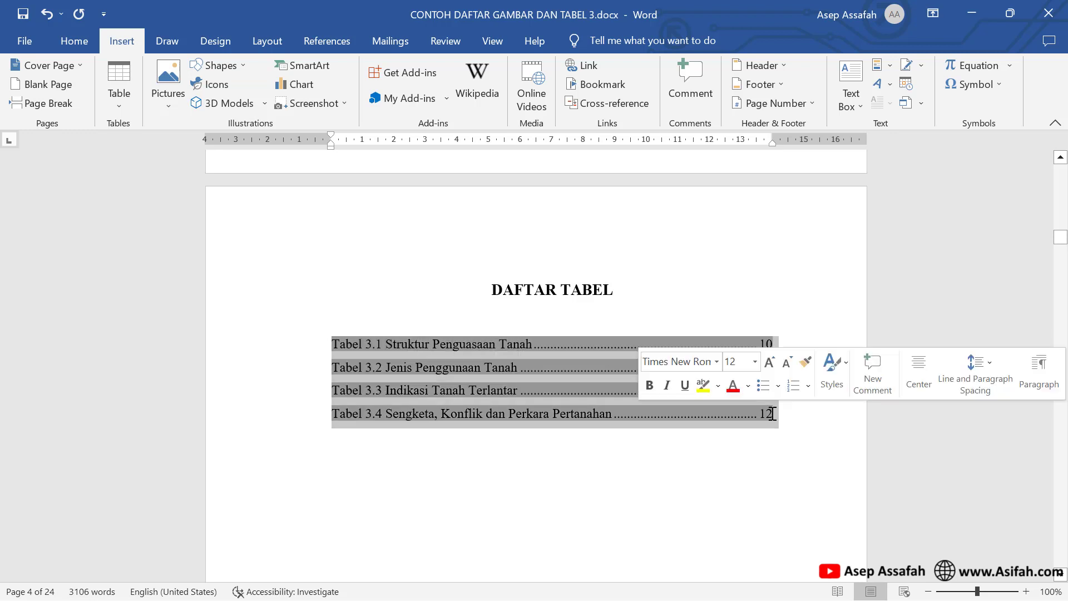
{"action": "left_click", "coordinate": [327, 41]}
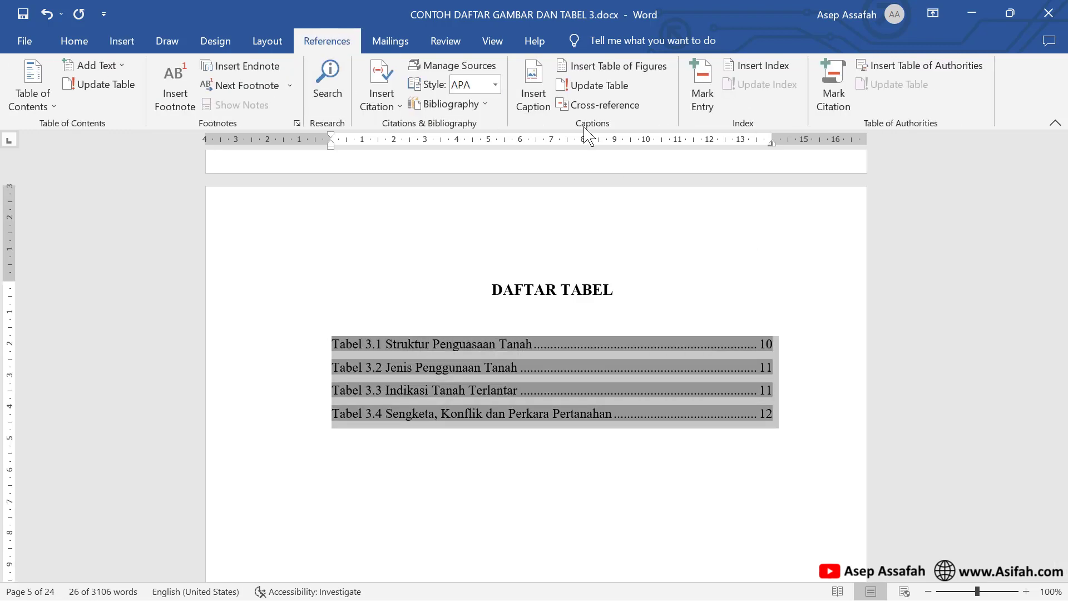
- Update only the table list's page numbers, now 12, 13, 13 and 14
{"action": "left_click", "coordinate": [618, 87]}
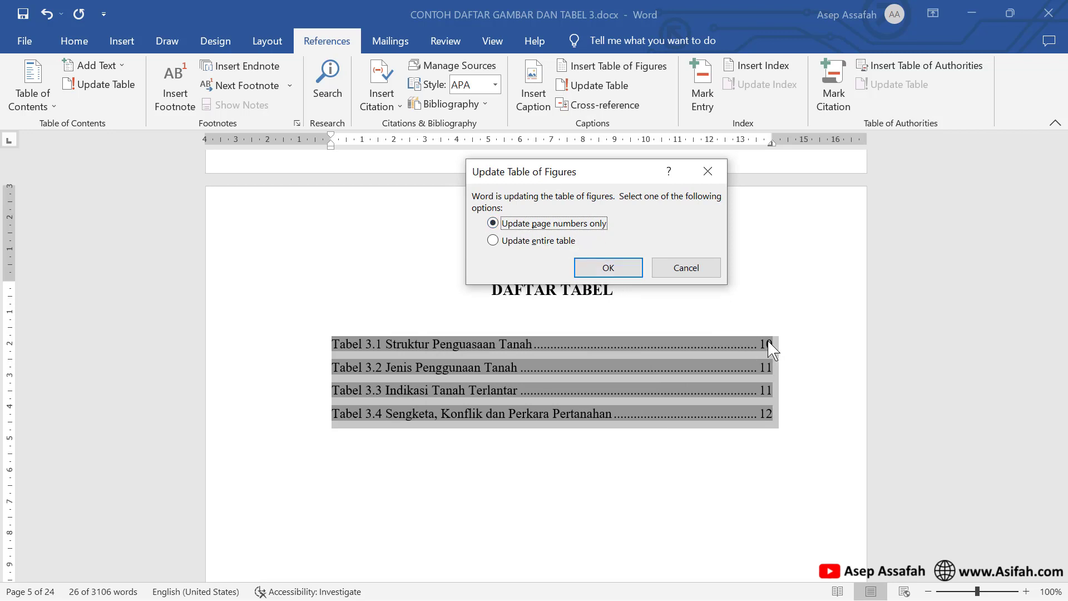
{"action": "left_click", "coordinate": [622, 273]}
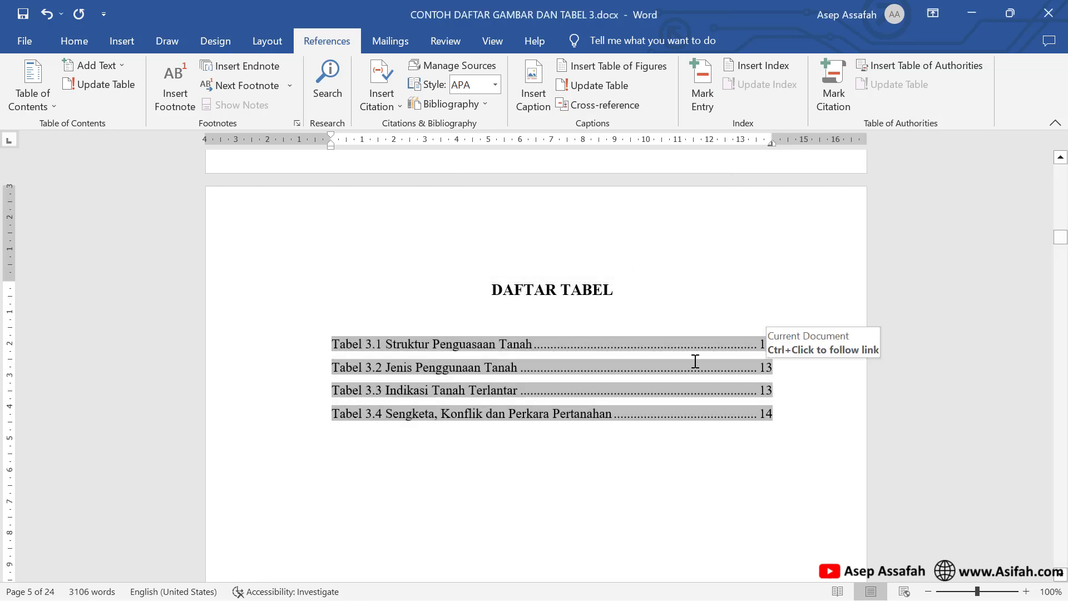
{"action": "scroll", "coordinate": [701, 376], "scroll_direction": "up", "scroll_amount": 3}
{"action": "scroll", "coordinate": [700, 377], "scroll_direction": "up", "scroll_amount": 2}
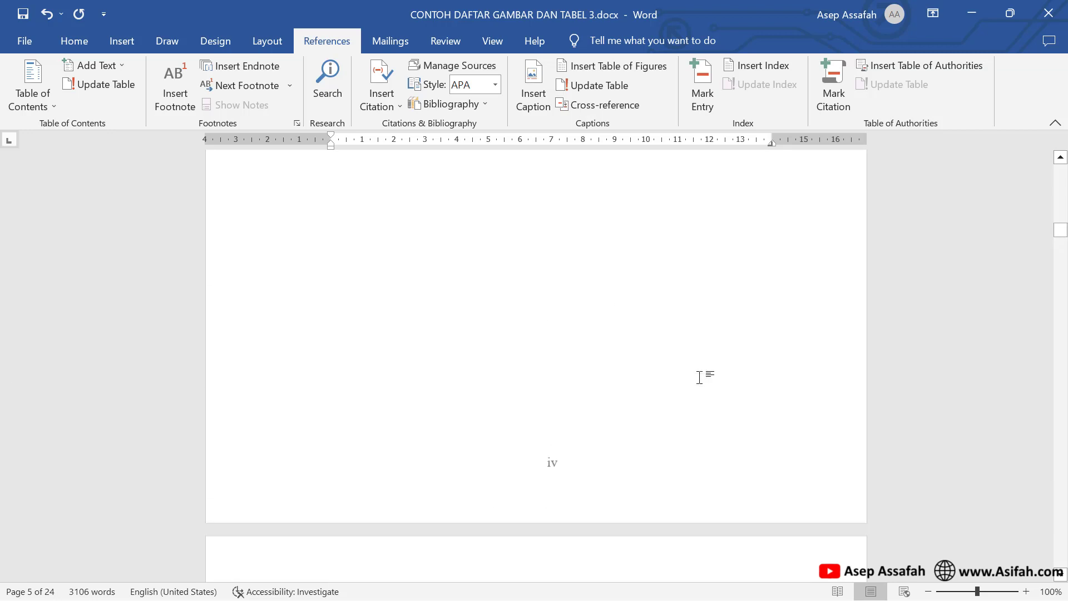
{"action": "scroll", "coordinate": [700, 377], "scroll_direction": "up", "scroll_amount": 2}
{"action": "scroll", "coordinate": [700, 377], "scroll_direction": "down", "scroll_amount": 5}
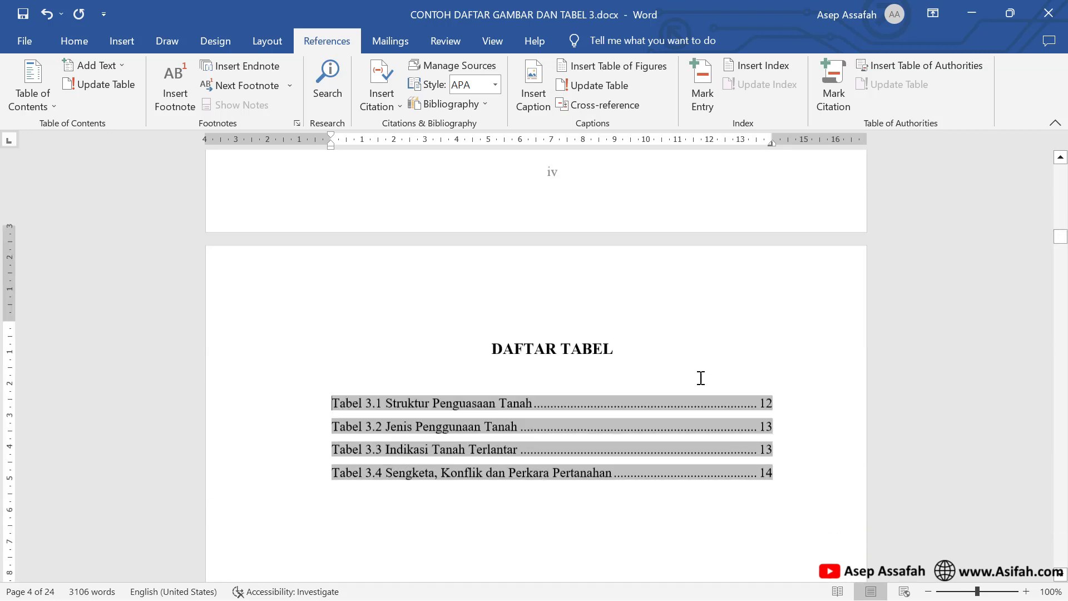
{"action": "scroll", "coordinate": [699, 377], "scroll_direction": "down", "scroll_amount": 4}
{"action": "scroll", "coordinate": [700, 377], "scroll_direction": "down", "scroll_amount": 7}
{"action": "scroll", "coordinate": [699, 377], "scroll_direction": "down", "scroll_amount": 6}
{"action": "scroll", "coordinate": [700, 378], "scroll_direction": "down", "scroll_amount": 5}
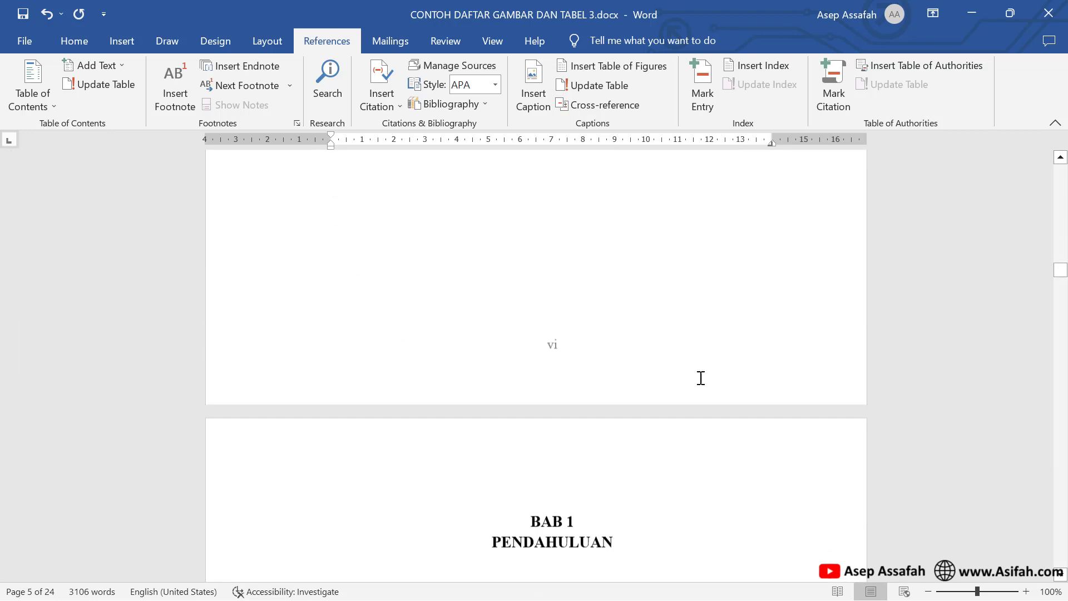
{"action": "scroll", "coordinate": [700, 378], "scroll_direction": "down", "scroll_amount": 5}
{"action": "scroll", "coordinate": [700, 377], "scroll_direction": "down", "scroll_amount": 5}
{"action": "scroll", "coordinate": [700, 377], "scroll_direction": "down", "scroll_amount": 5}
{"action": "scroll", "coordinate": [700, 378], "scroll_direction": "down", "scroll_amount": 5}
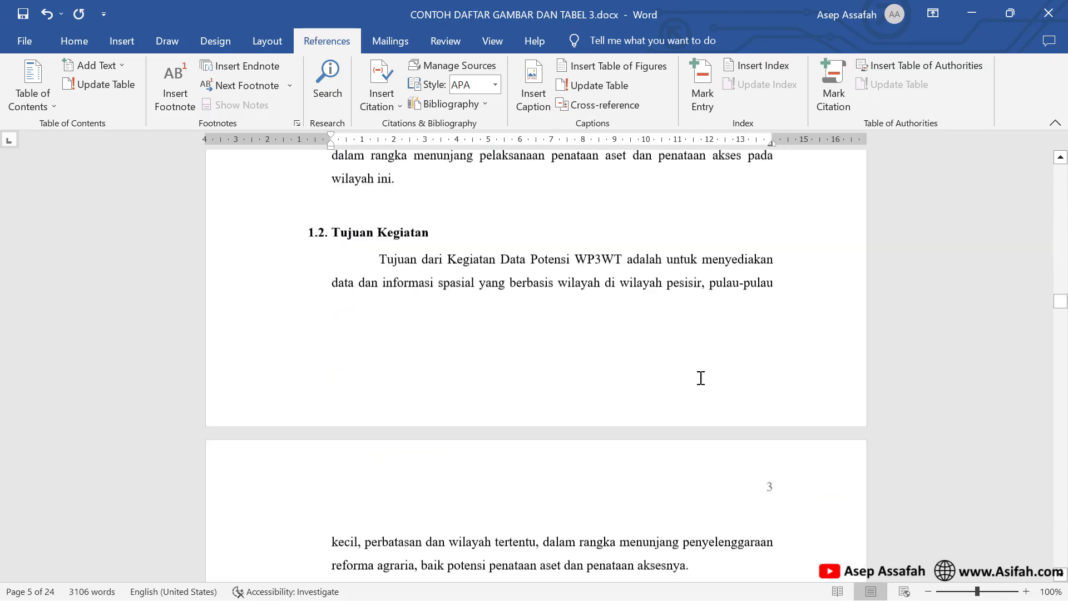
{"action": "scroll", "coordinate": [701, 377], "scroll_direction": "down", "scroll_amount": 5}
{"action": "scroll", "coordinate": [700, 378], "scroll_direction": "down", "scroll_amount": 5}
{"action": "scroll", "coordinate": [701, 378], "scroll_direction": "down", "scroll_amount": 5}
{"action": "scroll", "coordinate": [701, 378], "scroll_direction": "down", "scroll_amount": 5}
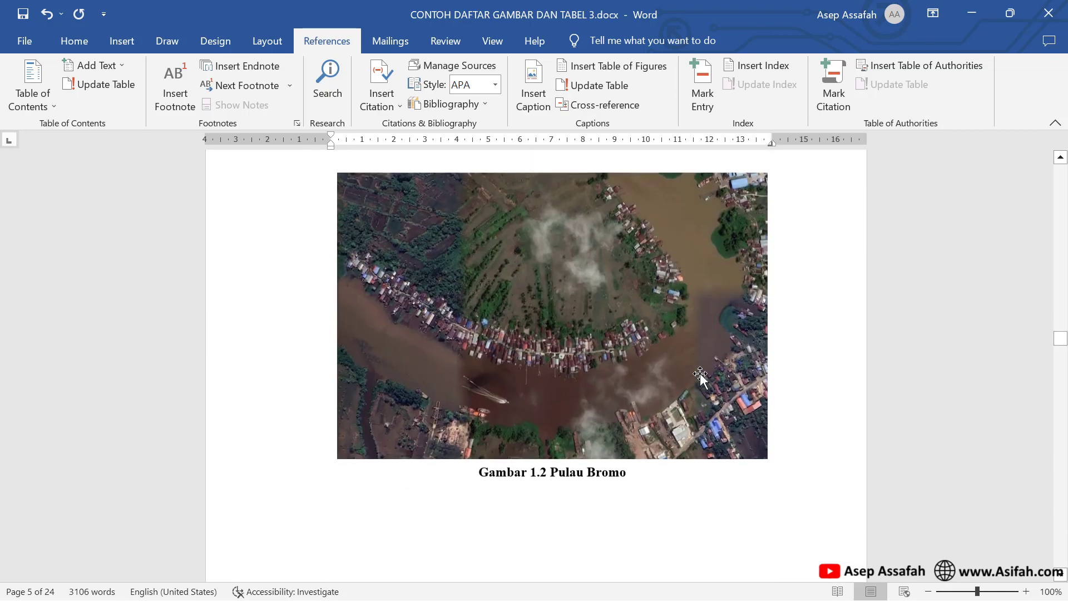
{"action": "scroll", "coordinate": [701, 378], "scroll_direction": "down", "scroll_amount": 5}
{"action": "scroll", "coordinate": [701, 378], "scroll_direction": "down", "scroll_amount": 5}
{"action": "scroll", "coordinate": [700, 377], "scroll_direction": "down", "scroll_amount": 5}
{"action": "scroll", "coordinate": [701, 374], "scroll_direction": "down", "scroll_amount": 5}
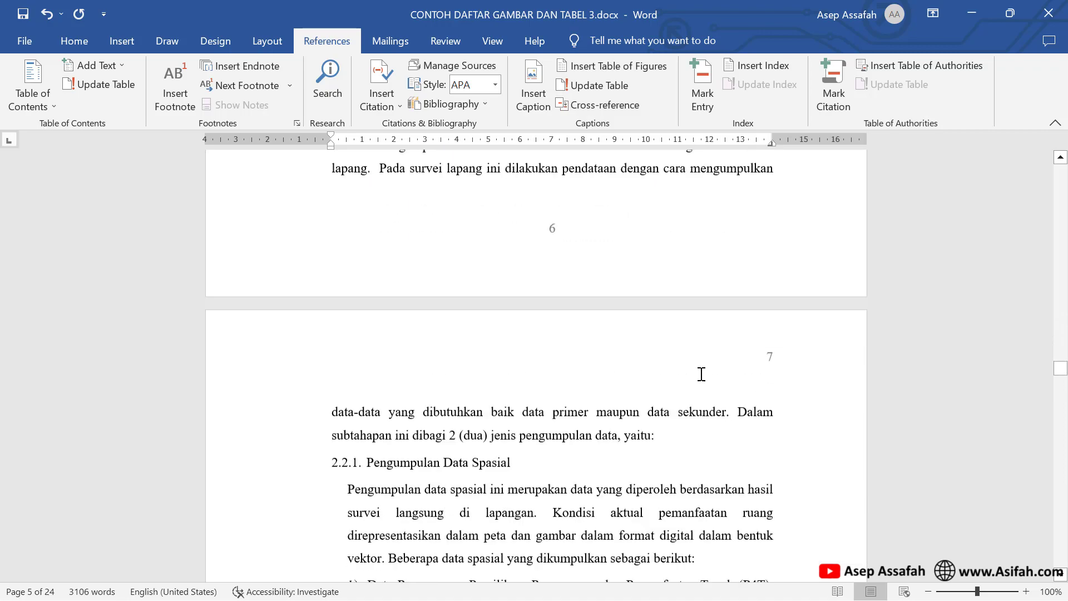
{"action": "scroll", "coordinate": [702, 374], "scroll_direction": "down", "scroll_amount": 5}
{"action": "scroll", "coordinate": [701, 374], "scroll_direction": "down", "scroll_amount": 5}
{"action": "scroll", "coordinate": [701, 374], "scroll_direction": "down", "scroll_amount": 5}
{"action": "scroll", "coordinate": [701, 383], "scroll_direction": "down", "scroll_amount": 5}
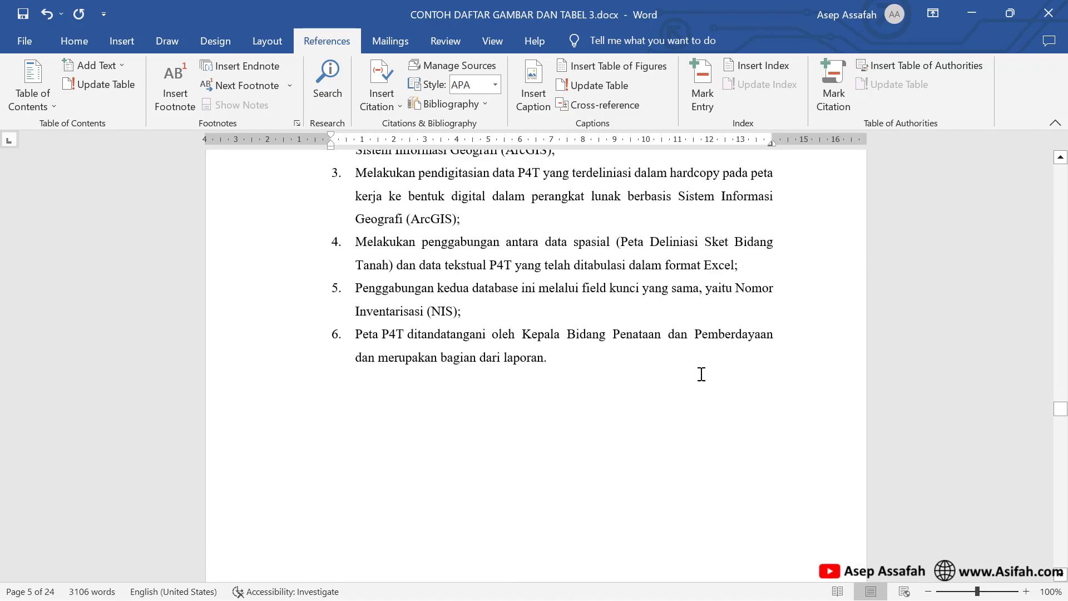
{"action": "scroll", "coordinate": [700, 383], "scroll_direction": "down", "scroll_amount": 3}
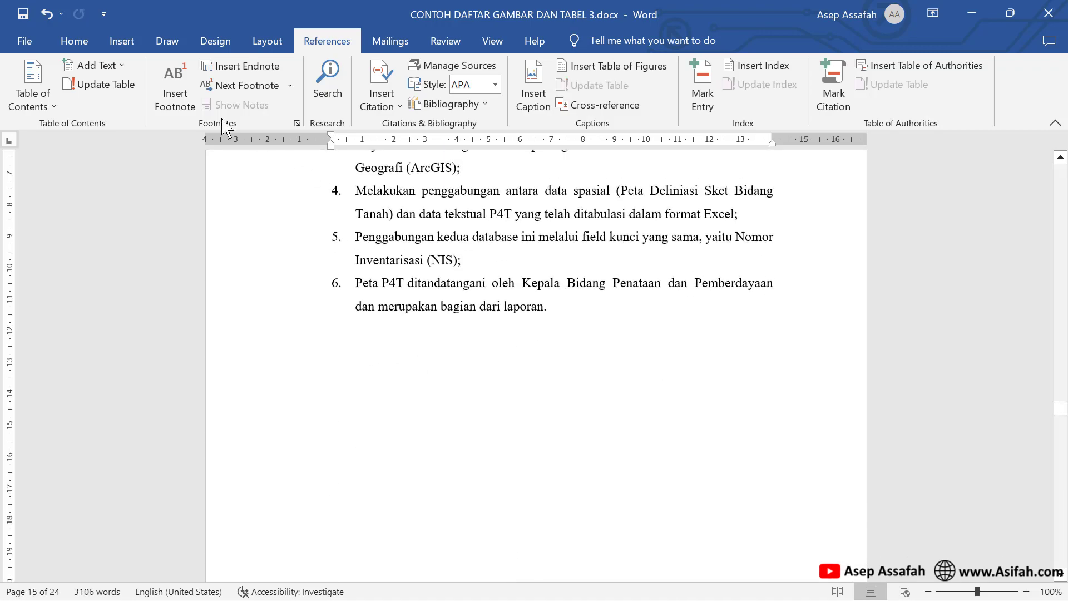
- Insert 1712.jpg from D:\Video Tutorial Youtube\1712 below numbered item 6
{"action": "left_click", "coordinate": [121, 40]}
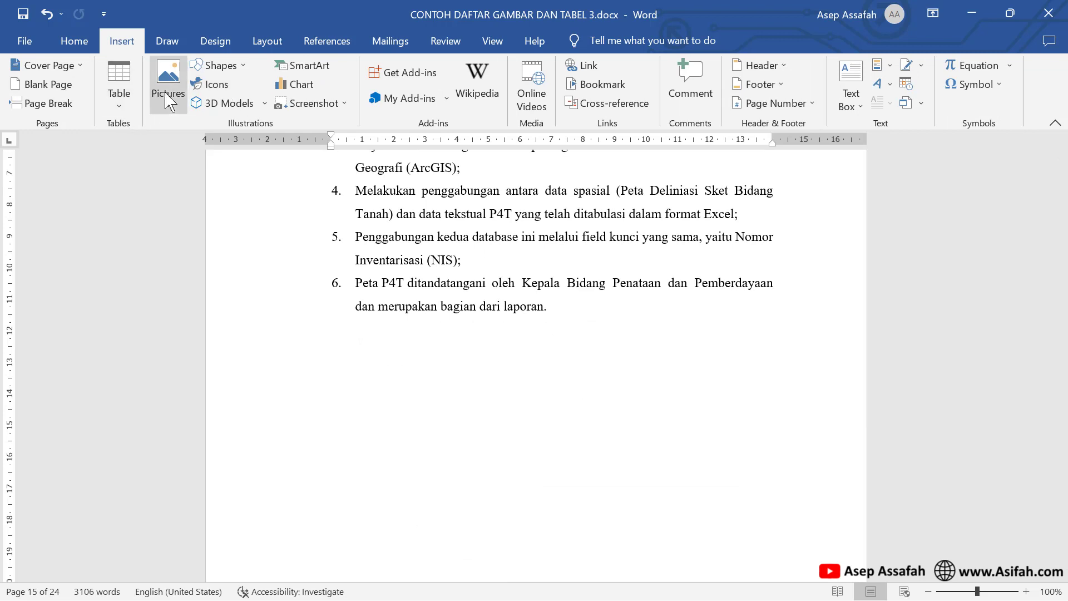
{"action": "left_click", "coordinate": [168, 84]}
{"action": "left_click", "coordinate": [194, 148]}
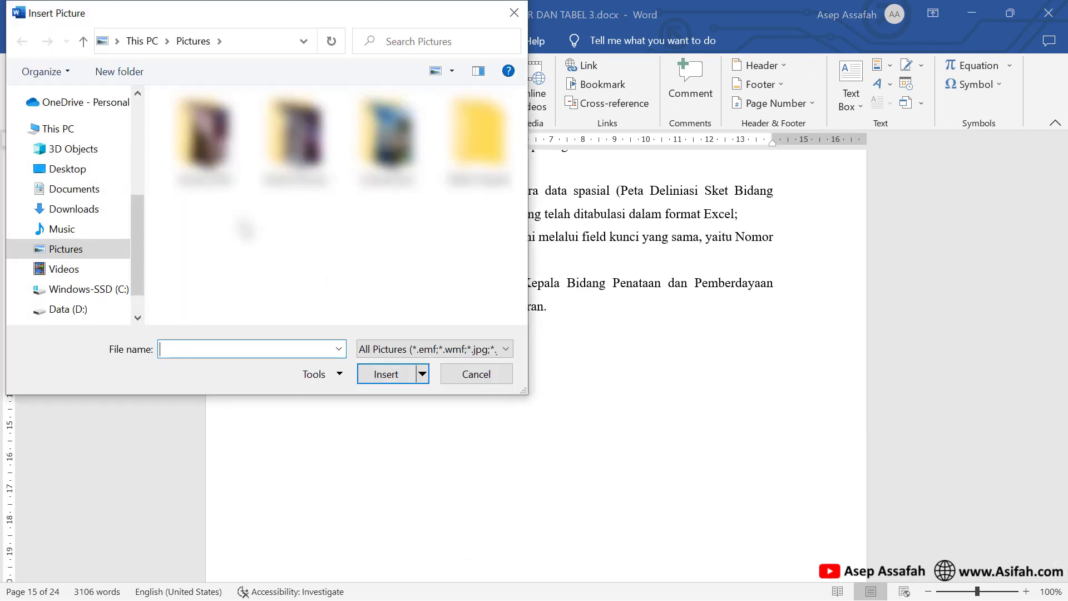
{"action": "left_click", "coordinate": [85, 314]}
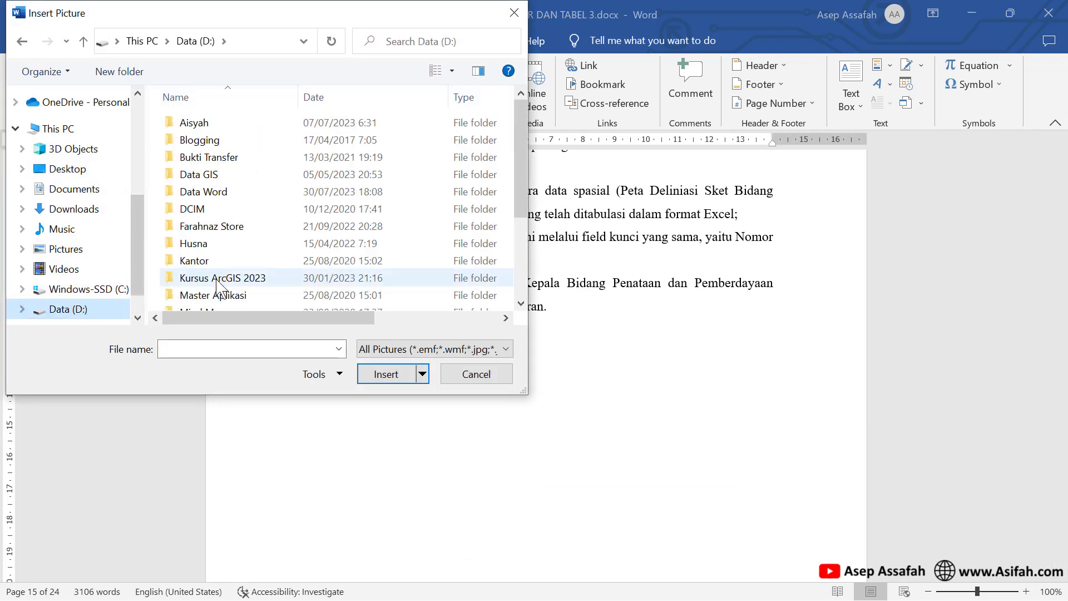
{"action": "scroll", "coordinate": [239, 273], "scroll_direction": "down", "scroll_amount": 1}
{"action": "scroll", "coordinate": [239, 281], "scroll_direction": "down", "scroll_amount": 1}
{"action": "scroll", "coordinate": [245, 286], "scroll_direction": "down", "scroll_amount": 1}
{"action": "double_click", "coordinate": [249, 285]}
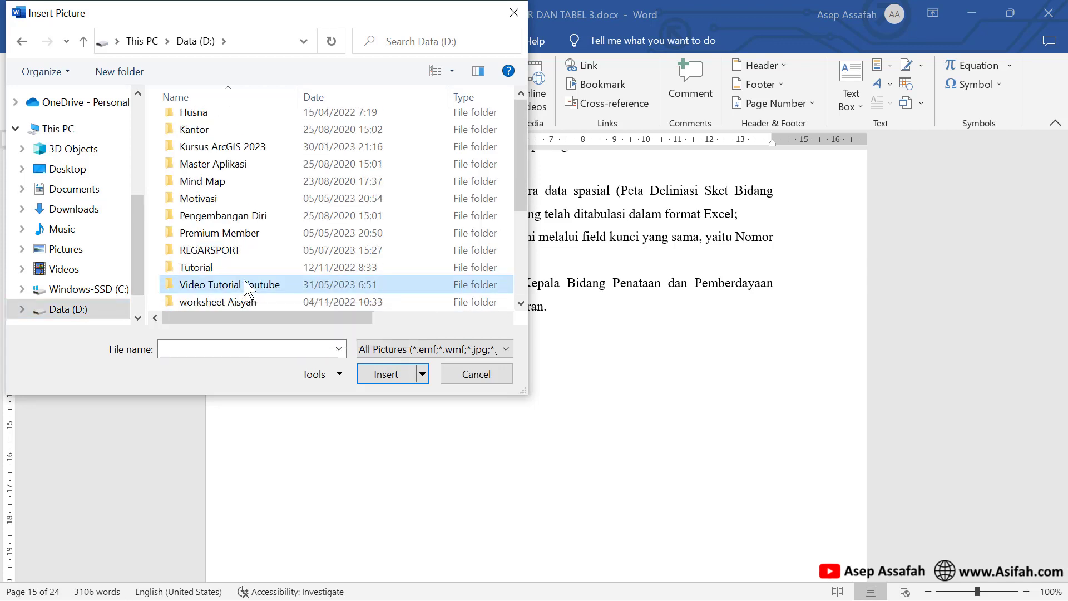
{"action": "double_click", "coordinate": [217, 121]}
{"action": "left_click", "coordinate": [204, 145]}
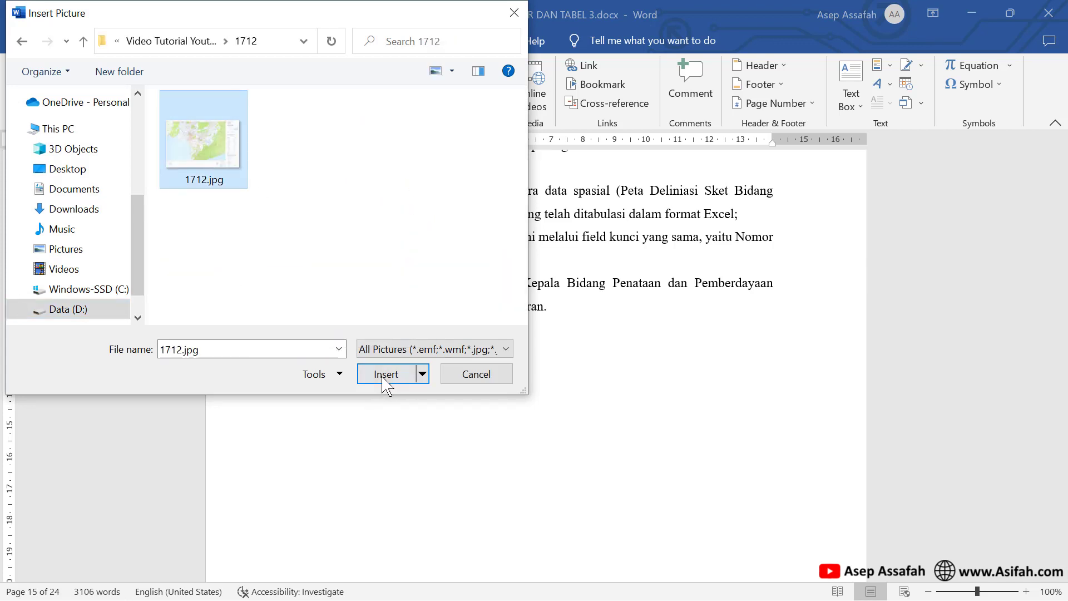
{"action": "left_click", "coordinate": [383, 378]}
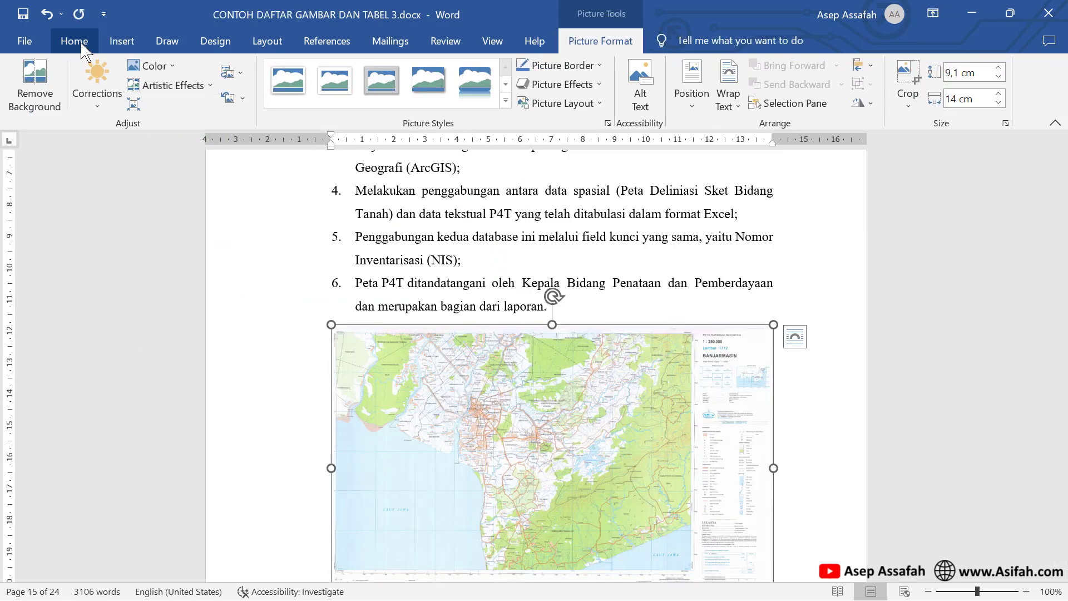
{"action": "left_click", "coordinate": [74, 40]}
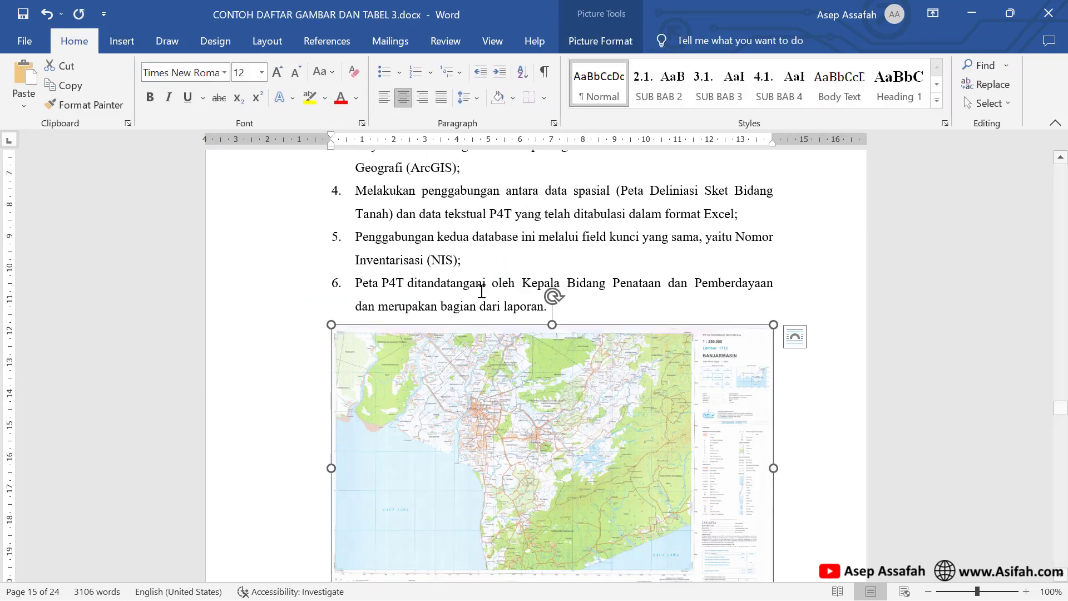
{"action": "scroll", "coordinate": [504, 400], "scroll_direction": "down", "scroll_amount": 3}
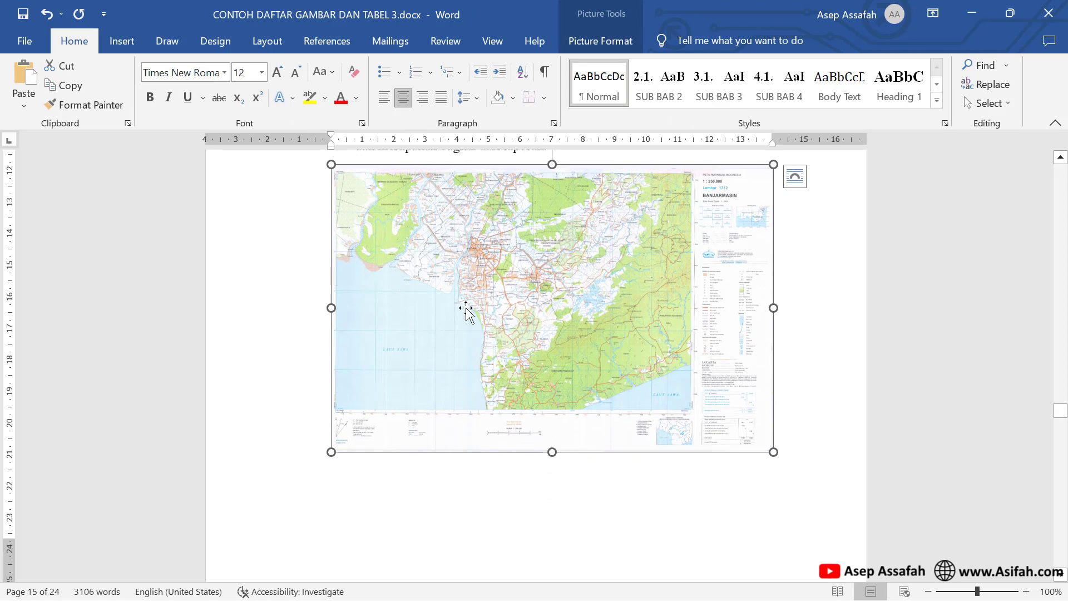
- Caption the map 'Peta Batas Wilayah' using the Gambar 2. label
{"action": "right_click", "coordinate": [466, 308]}
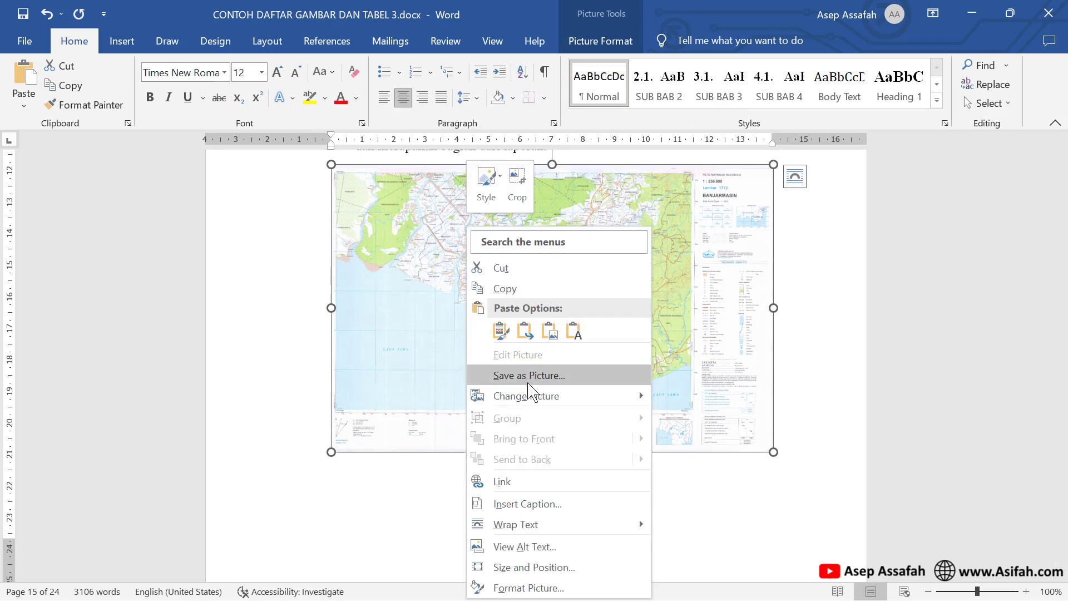
{"action": "left_click", "coordinate": [542, 504]}
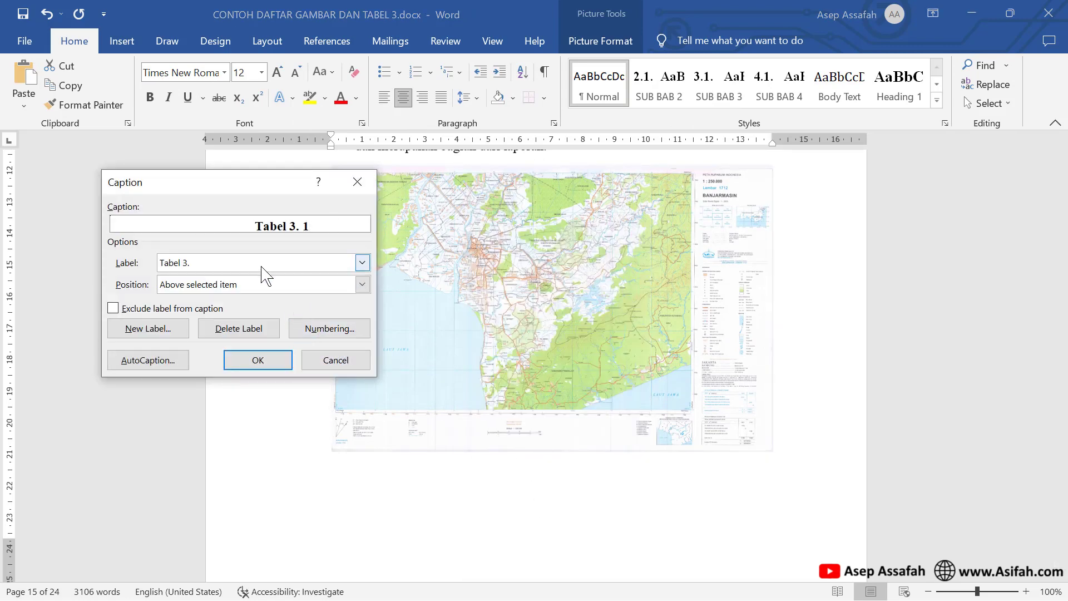
{"action": "left_click", "coordinate": [362, 263]}
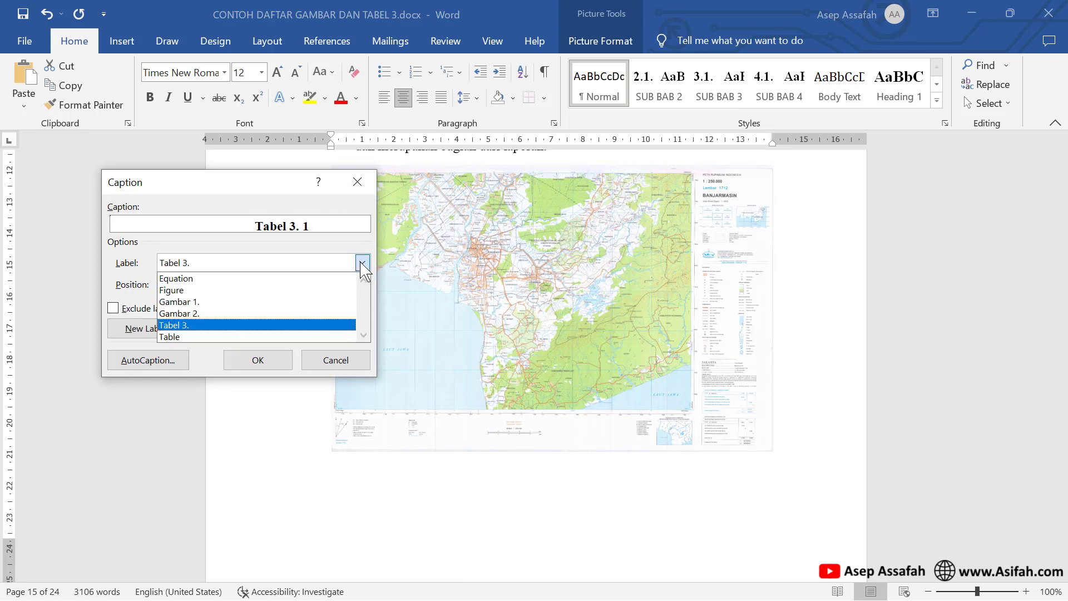
{"action": "left_click", "coordinate": [255, 314]}
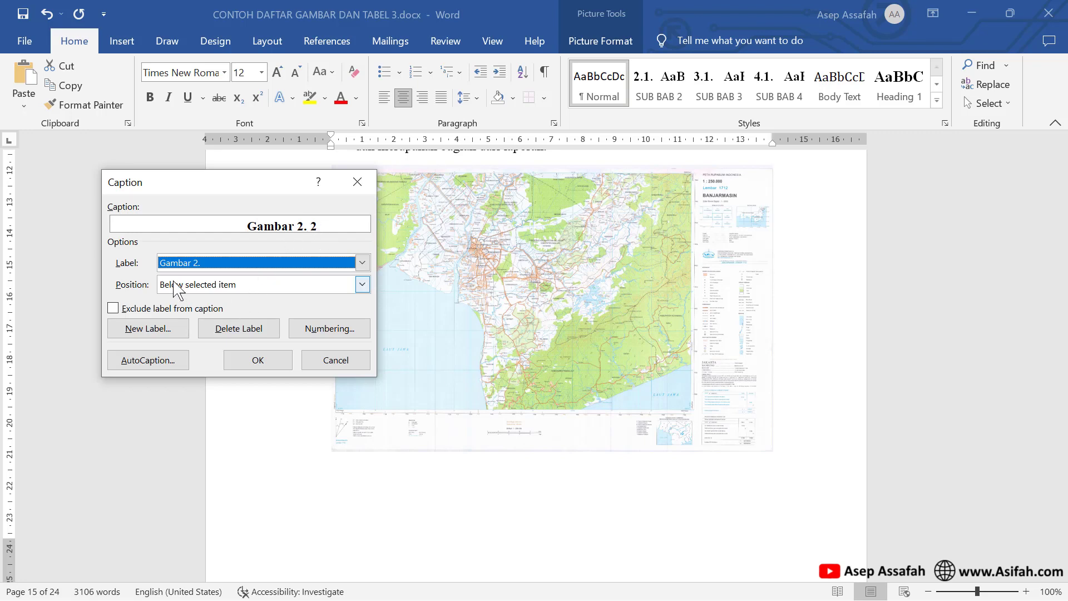
{"action": "left_click", "coordinate": [264, 365]}
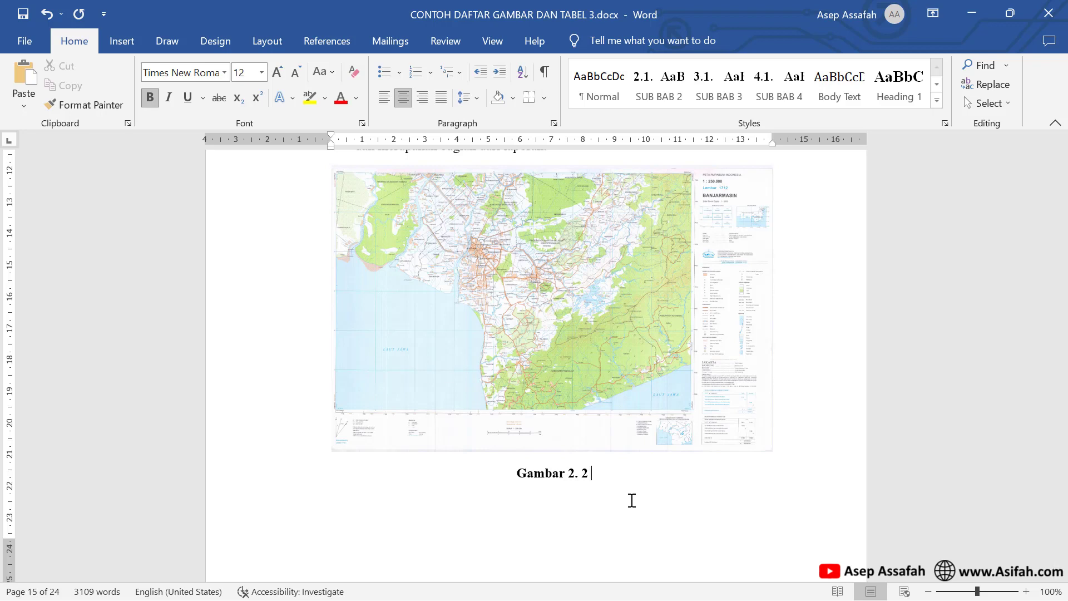
{"action": "type", "text": "Peta "}
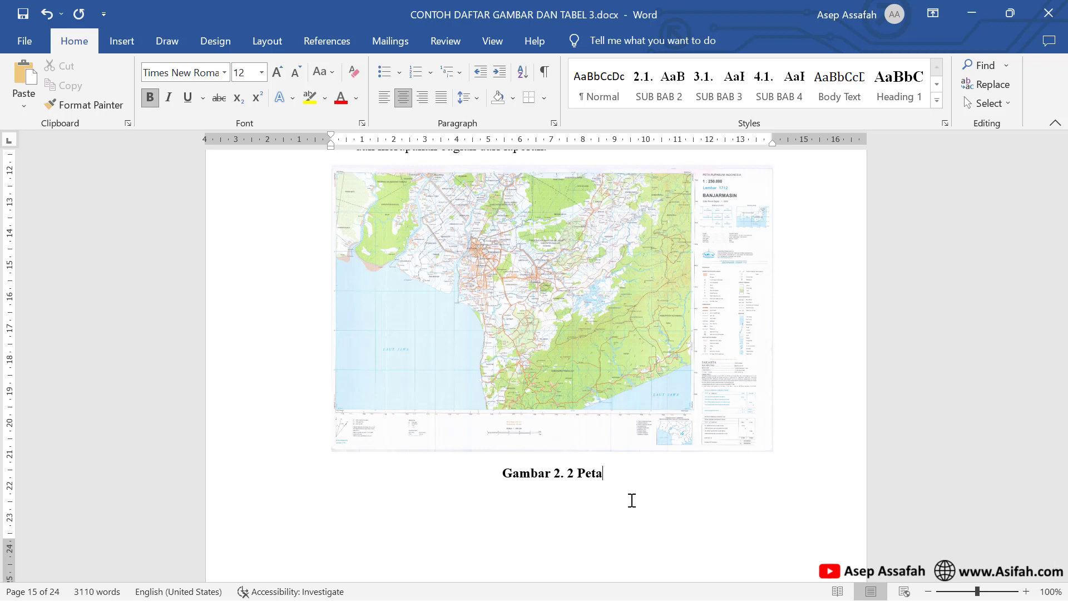
{"action": "type", "text": "Batas Wi"}
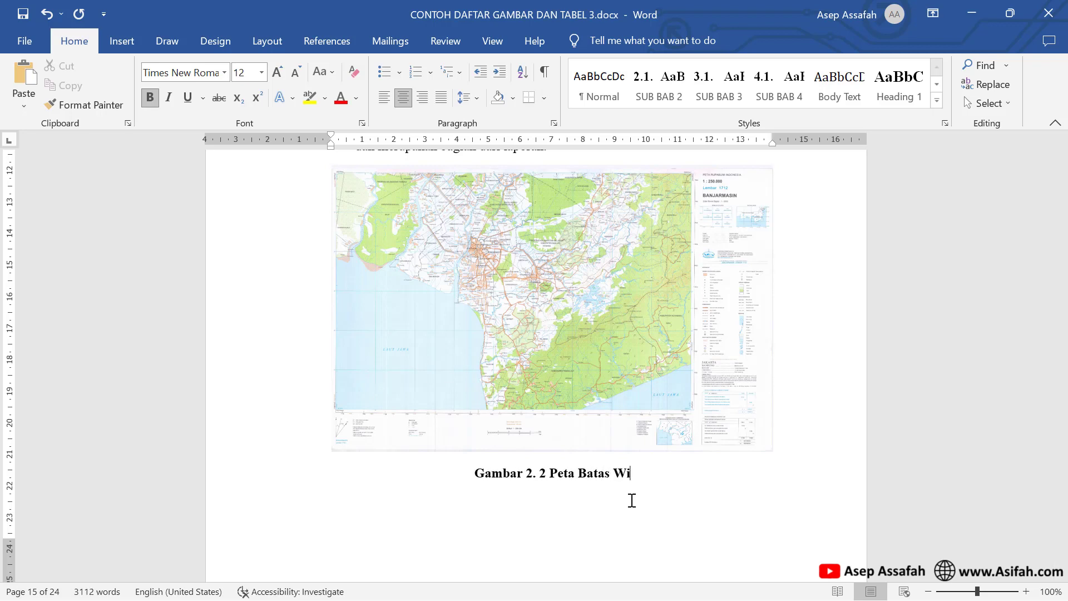
{"action": "type", "text": "layah"}
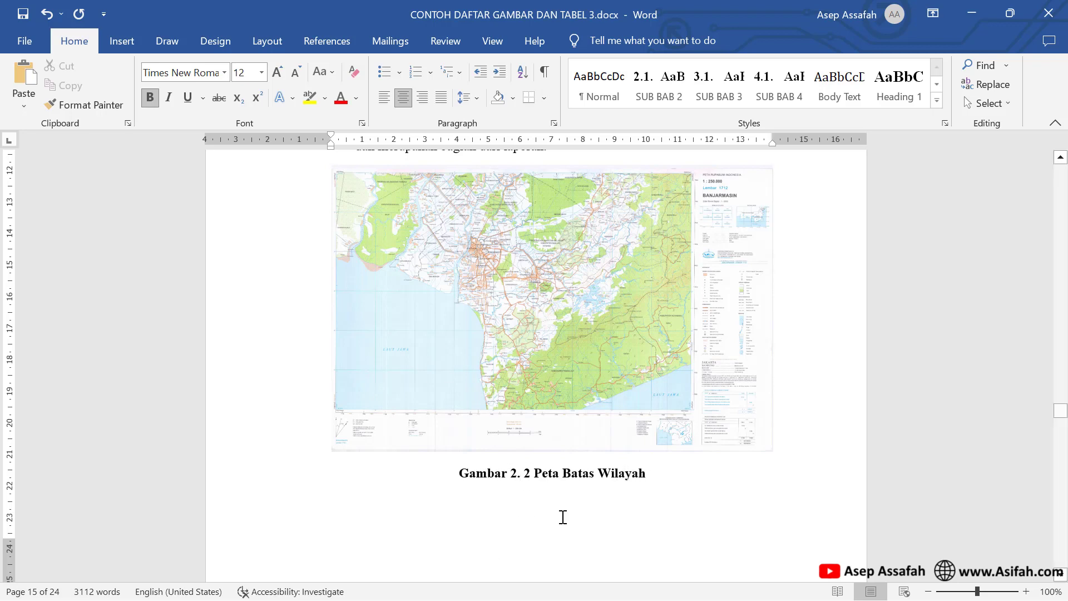
- Remove the extra space in the caption number and go to the DAFTAR GAMBAR page
{"action": "key", "text": "BackSpace"}
{"action": "left_click", "coordinate": [617, 476]}
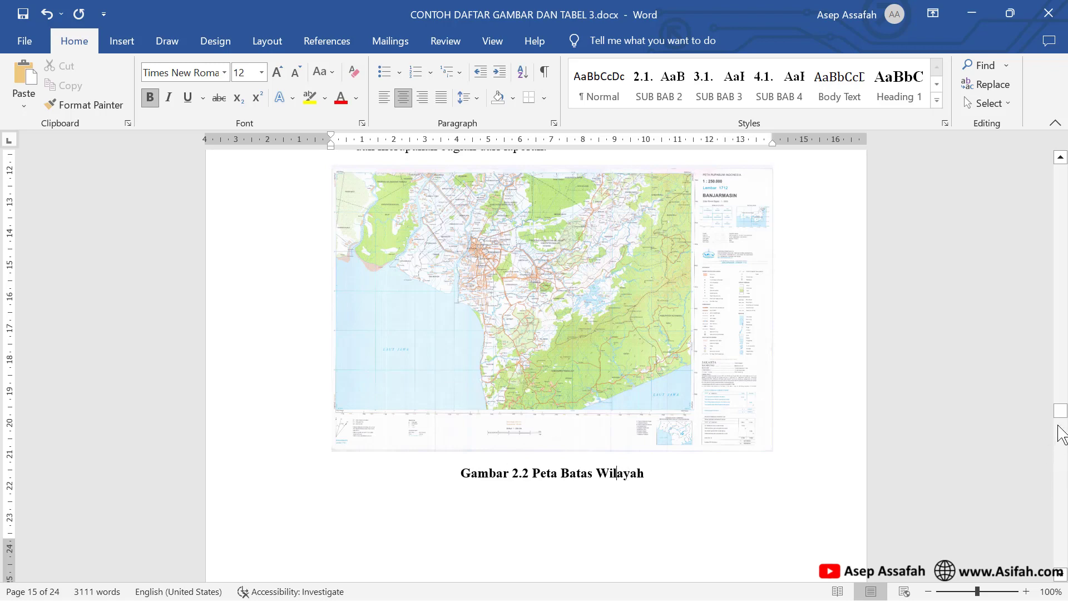
{"action": "left_click_drag", "start_coordinate": [1060, 412], "coordinate": [1060, 219]}
{"action": "scroll", "coordinate": [429, 410], "scroll_direction": "down", "scroll_amount": 3}
- Rebuild the entire figure list so it adds Gambar 2.2 Peta Batas Wilayah on page 9
{"action": "left_click", "coordinate": [368, 392]}
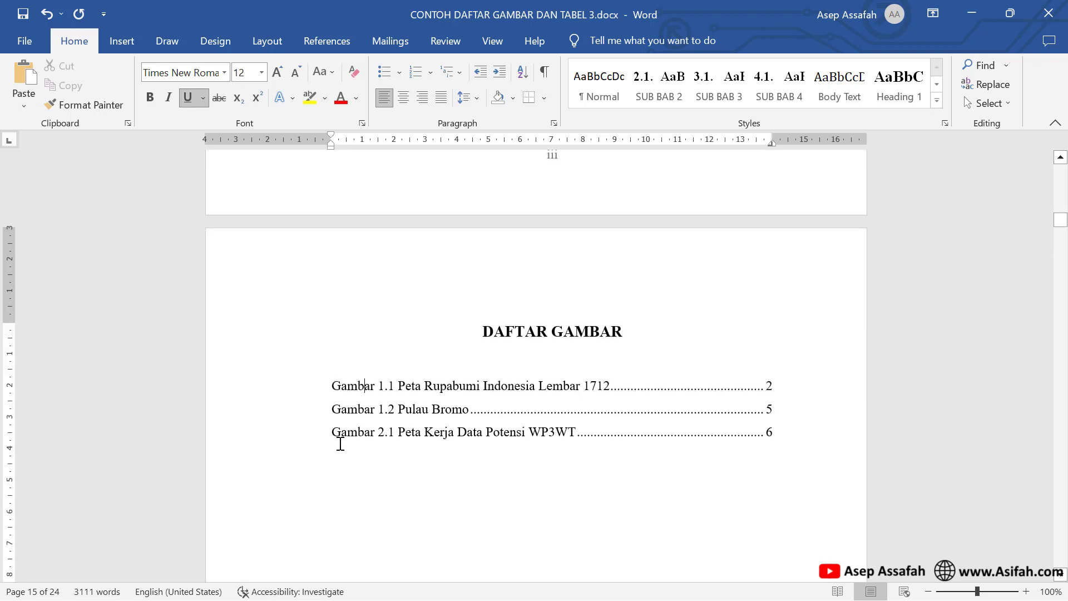
{"action": "left_click_drag", "start_coordinate": [332, 432], "coordinate": [778, 434]}
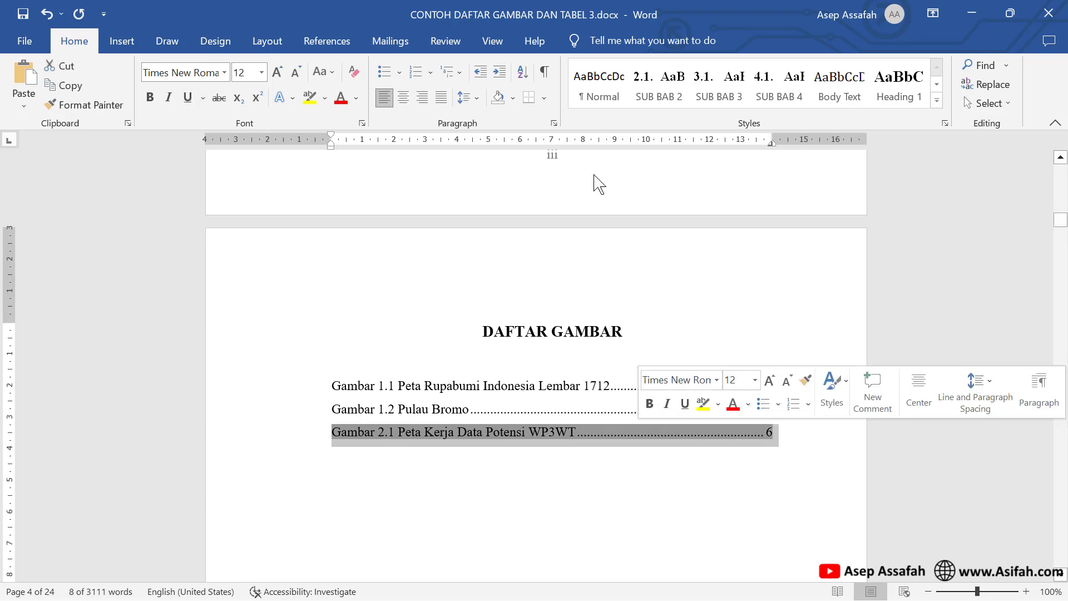
{"action": "left_click", "coordinate": [333, 42]}
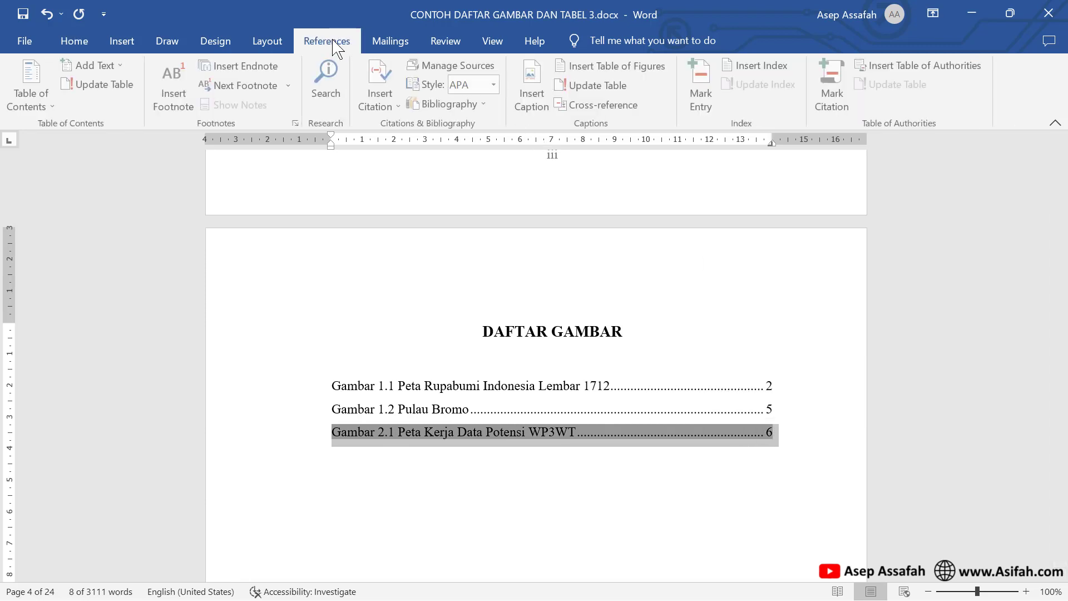
{"action": "left_click", "coordinate": [589, 85]}
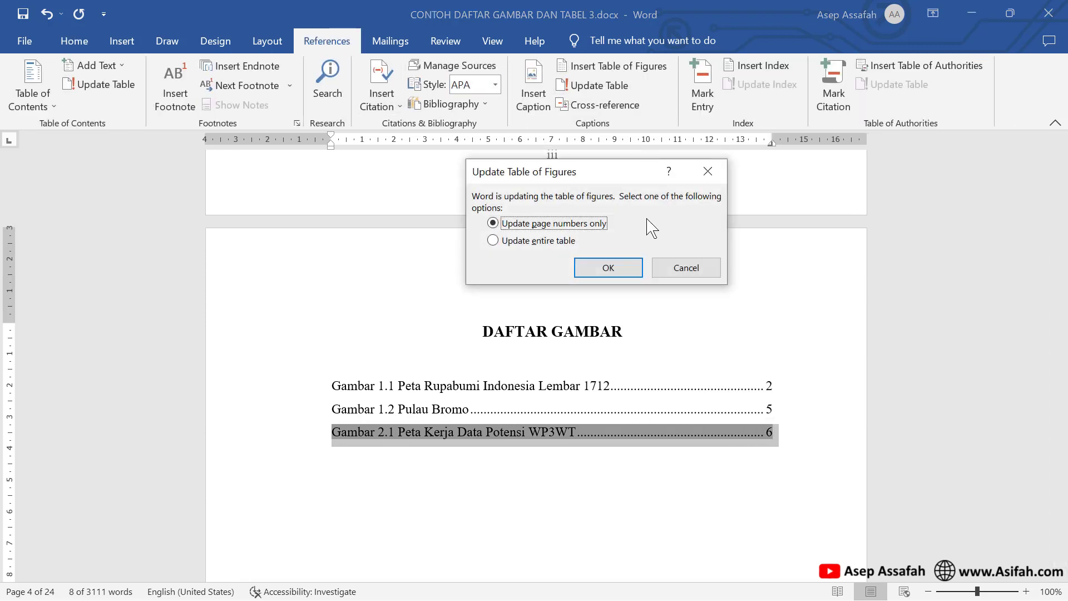
{"action": "left_click", "coordinate": [493, 241]}
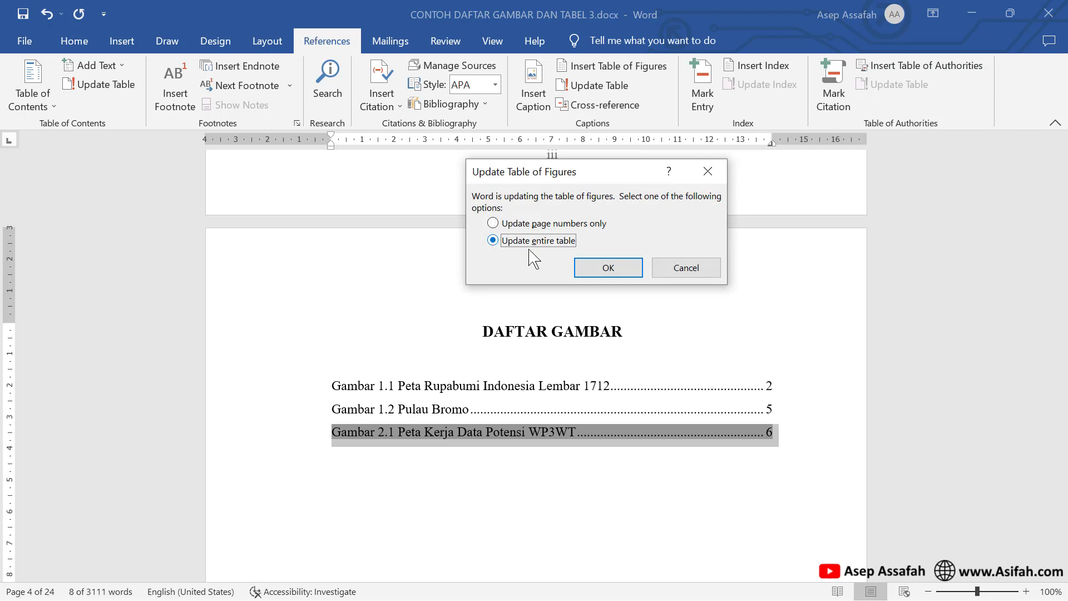
{"action": "left_click", "coordinate": [609, 268]}
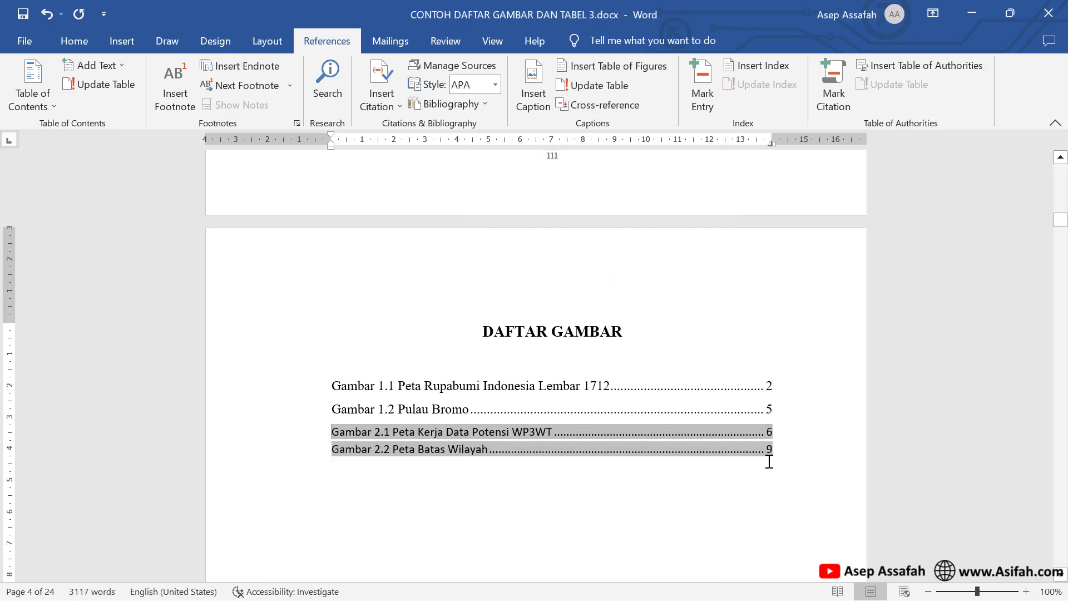
{"action": "left_click", "coordinate": [463, 465]}
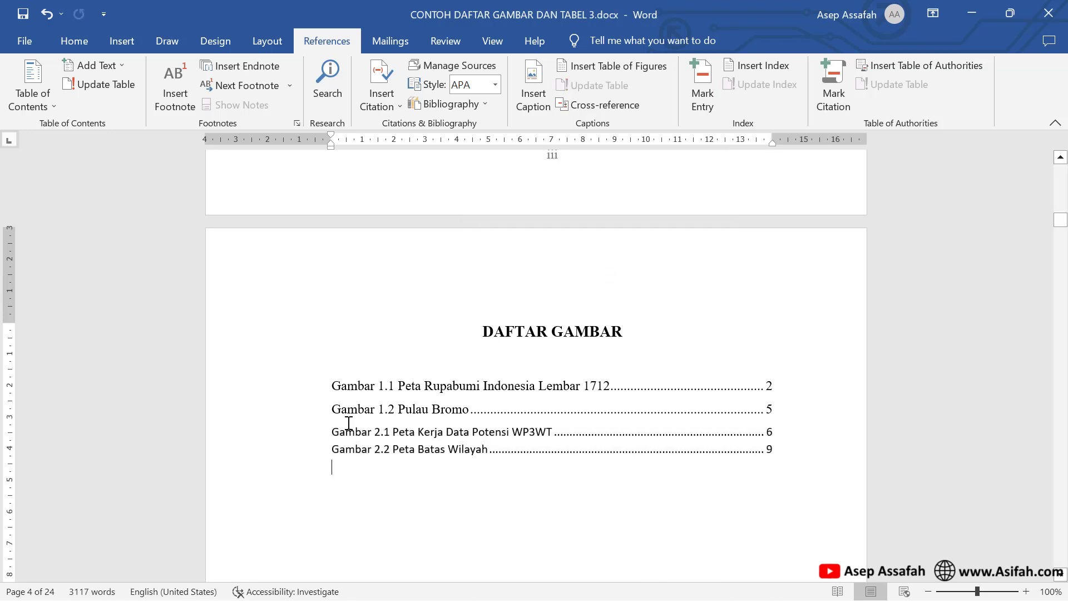
- Format all four Daftar Gambar entries in Times New Roman with 1,5 line spacing
{"action": "left_click_drag", "start_coordinate": [336, 384], "coordinate": [753, 441]}
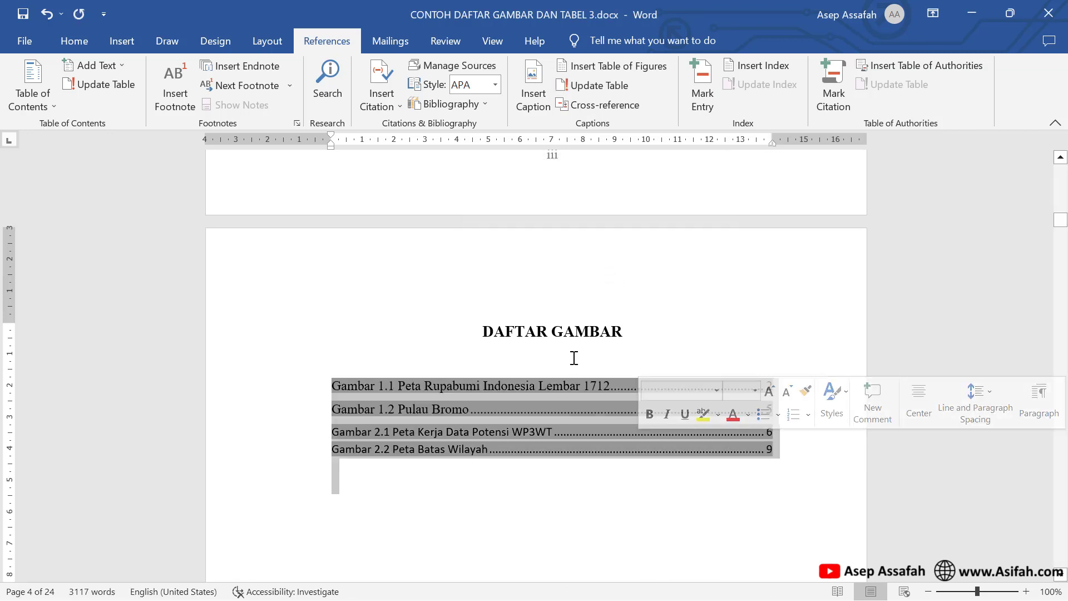
{"action": "left_click", "coordinate": [75, 39]}
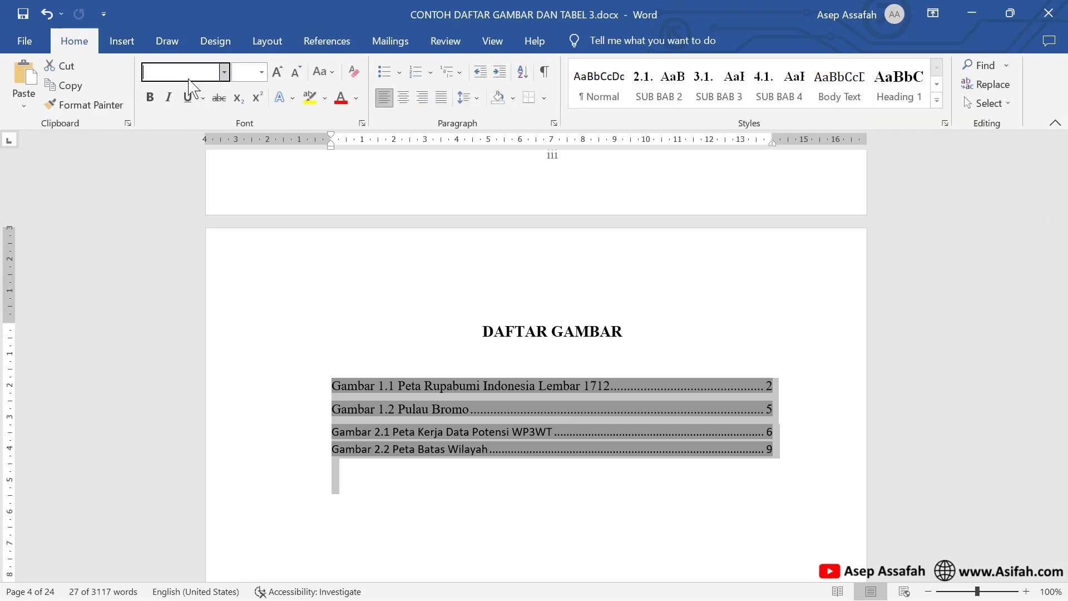
{"action": "left_click", "coordinate": [184, 72]}
{"action": "type", "text": "Times New Roma"}
{"action": "key", "text": "Return"}
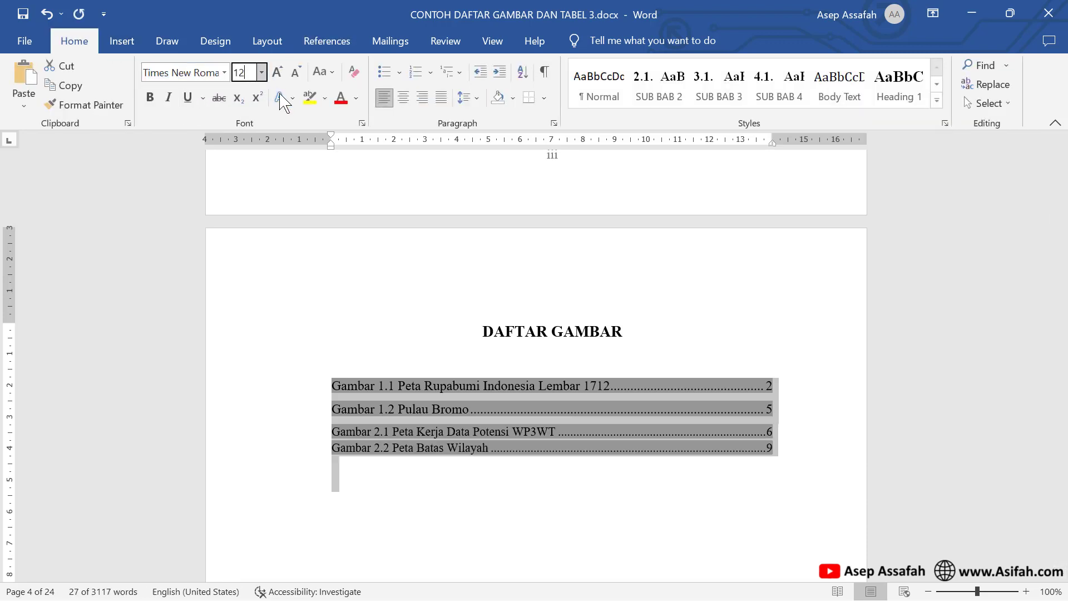
{"action": "left_click", "coordinate": [554, 123]}
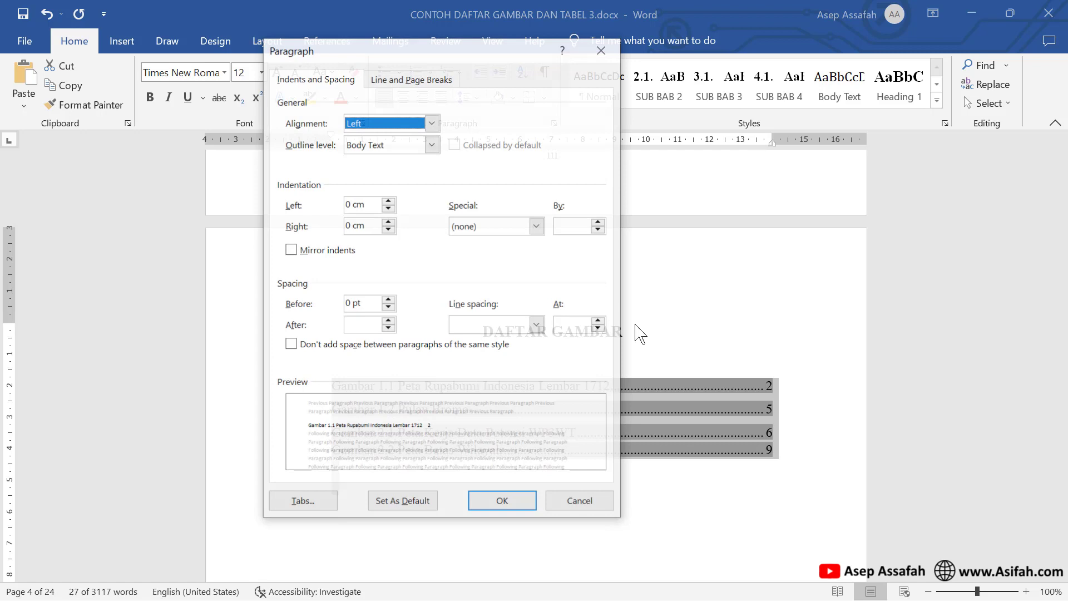
{"action": "left_click", "coordinate": [537, 325]}
{"action": "left_click", "coordinate": [497, 353]}
{"action": "left_click", "coordinate": [516, 504]}
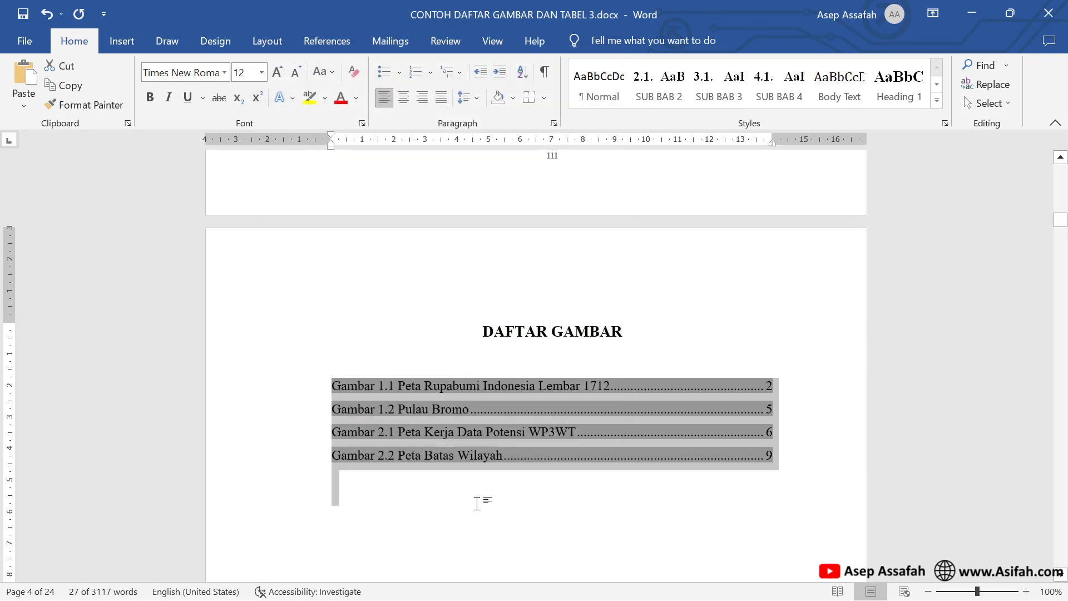
{"action": "left_click", "coordinate": [474, 504]}
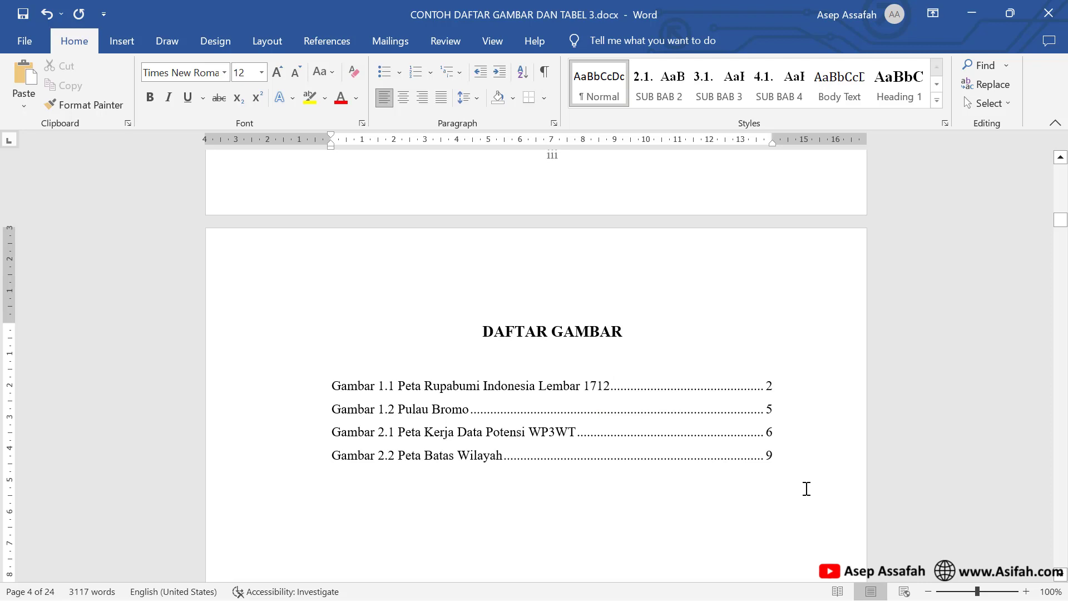
- Scroll to the DAFTAR TABEL page to check Tabel 3.1–3.4 on pages 12–14
{"action": "scroll", "coordinate": [807, 488], "scroll_direction": "down", "scroll_amount": 5}
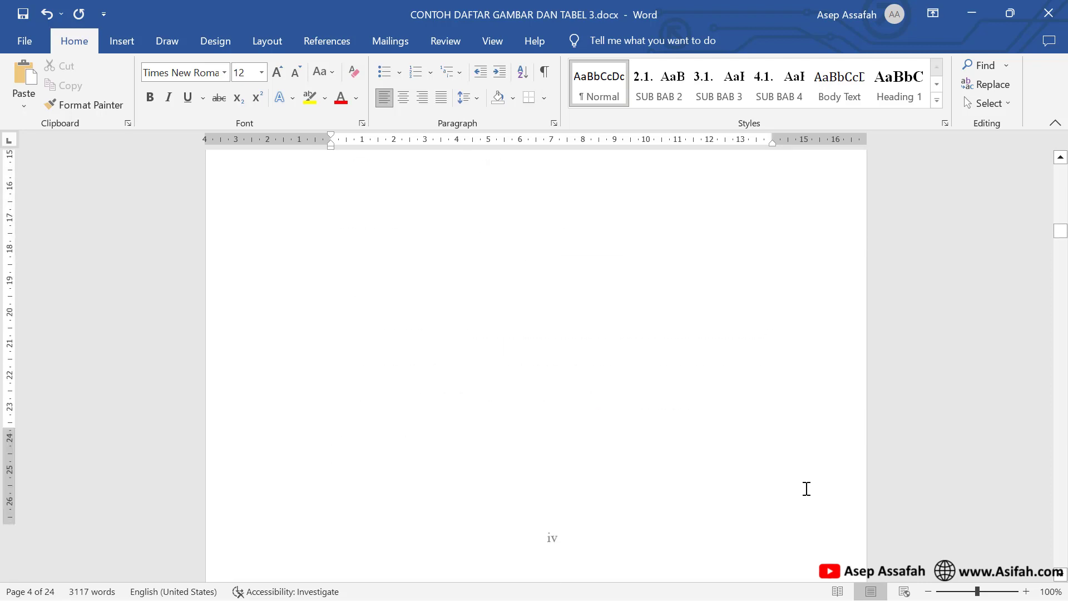
{"action": "scroll", "coordinate": [806, 489], "scroll_direction": "down", "scroll_amount": 5}
{"action": "scroll", "coordinate": [806, 489], "scroll_direction": "down", "scroll_amount": 5}
{"action": "scroll", "coordinate": [807, 489], "scroll_direction": "up", "scroll_amount": 3}
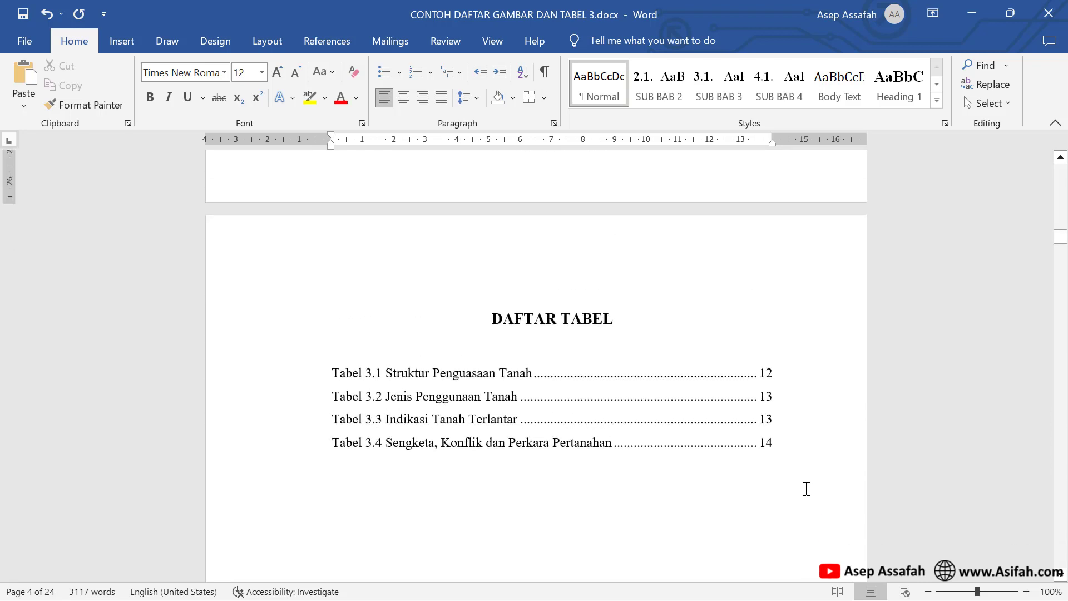